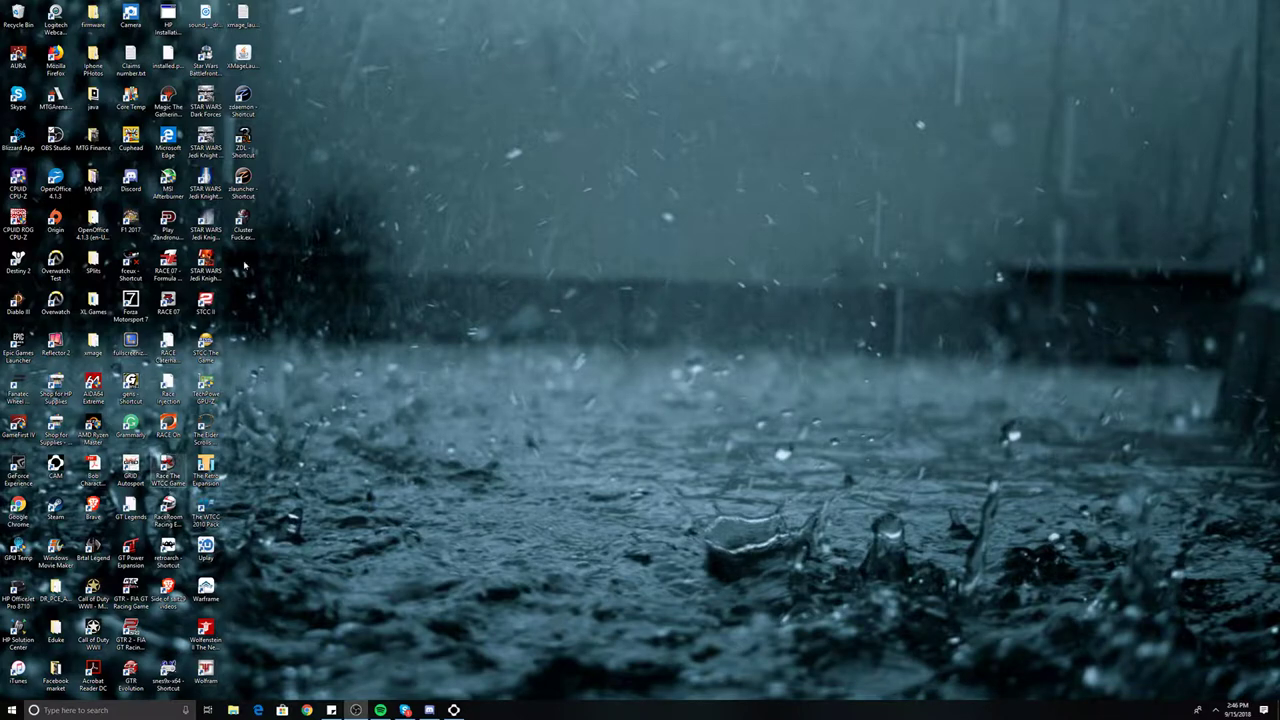
Step: Launch ZDL and remove RO_pb_2.5.pk3 from the external files list
double_click(243, 148)
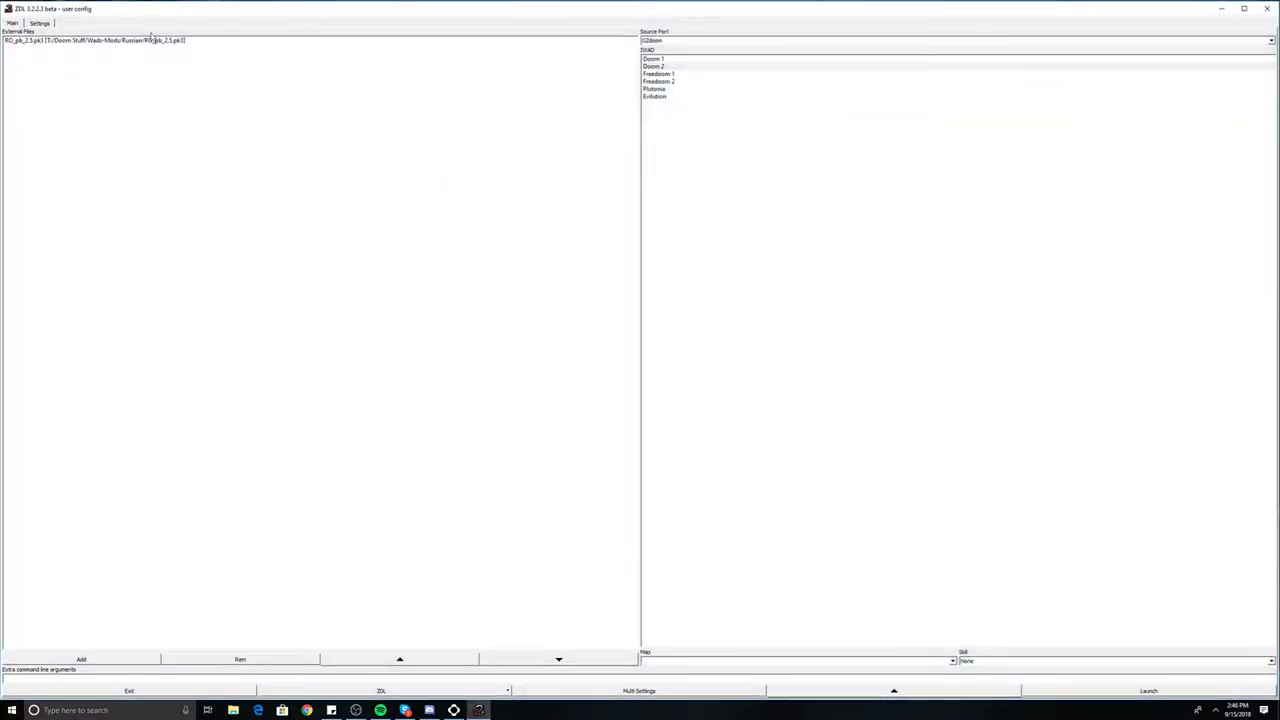
left_click(152, 40)
left_click(253, 662)
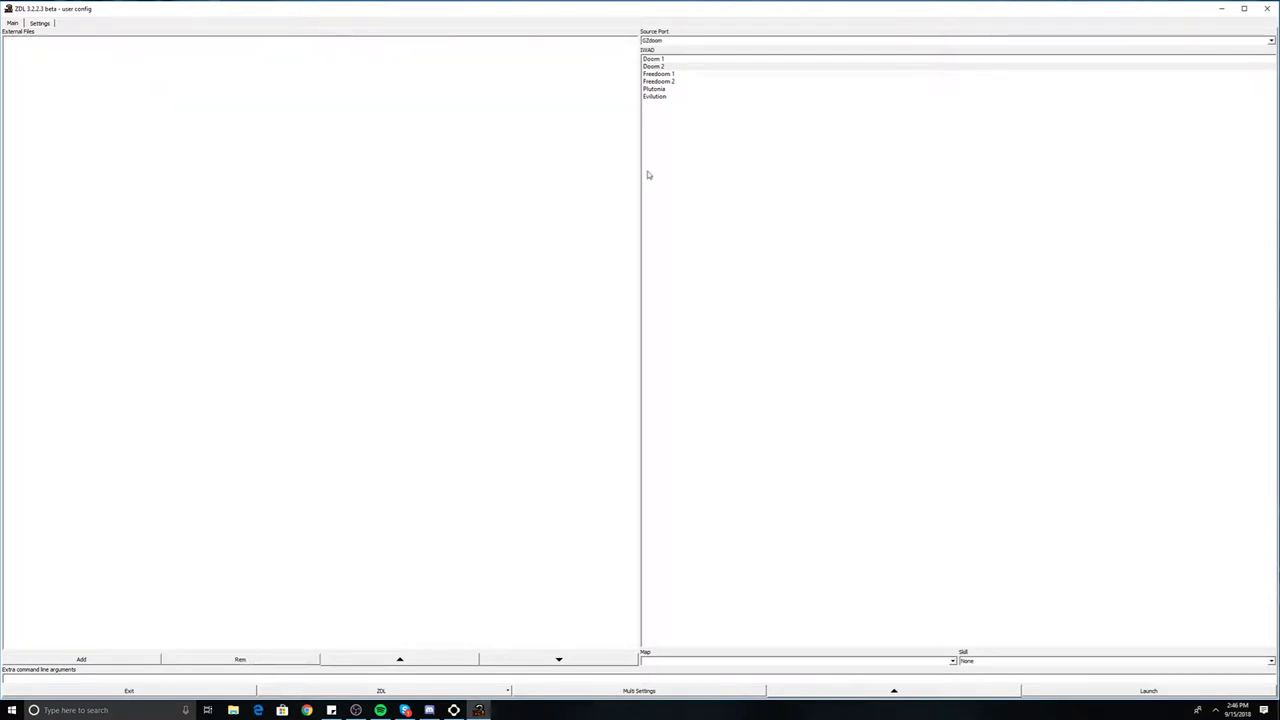
Step: Select Plutonia as the IWAD and review the available source ports and the launcher's configured paths
left_click(663, 89)
left_click(690, 41)
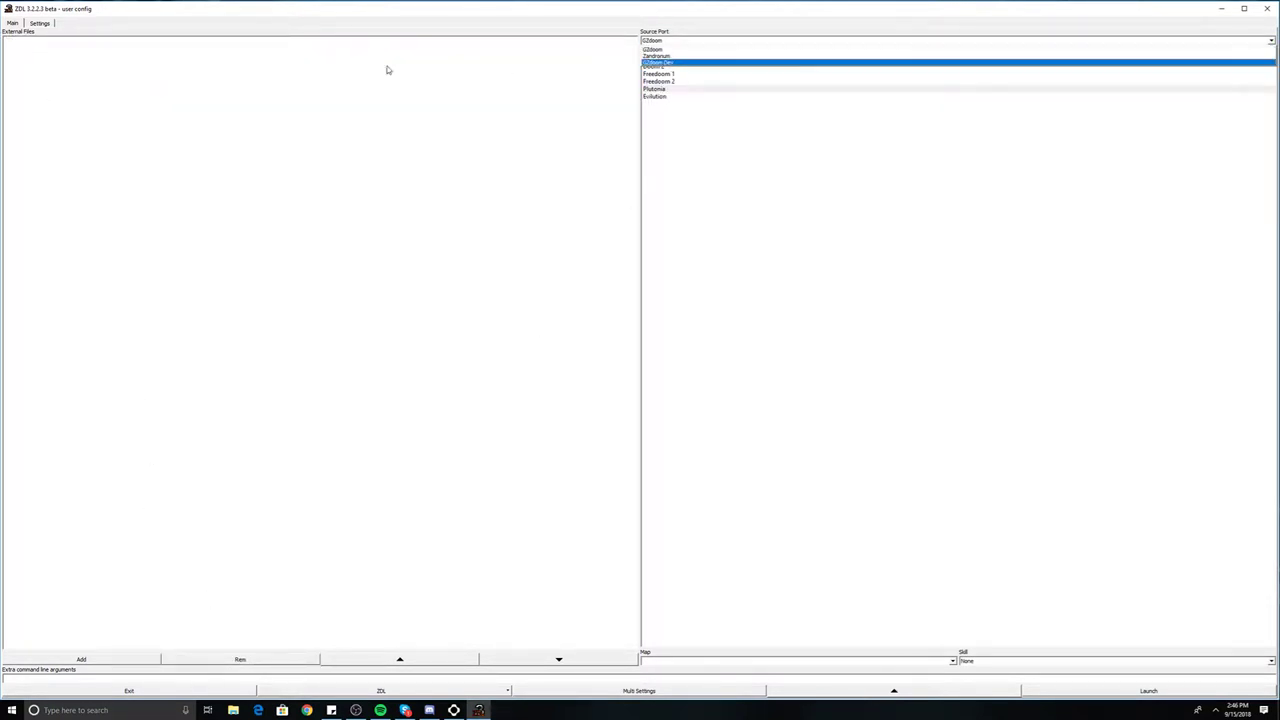
left_click(60, 51)
left_click(40, 23)
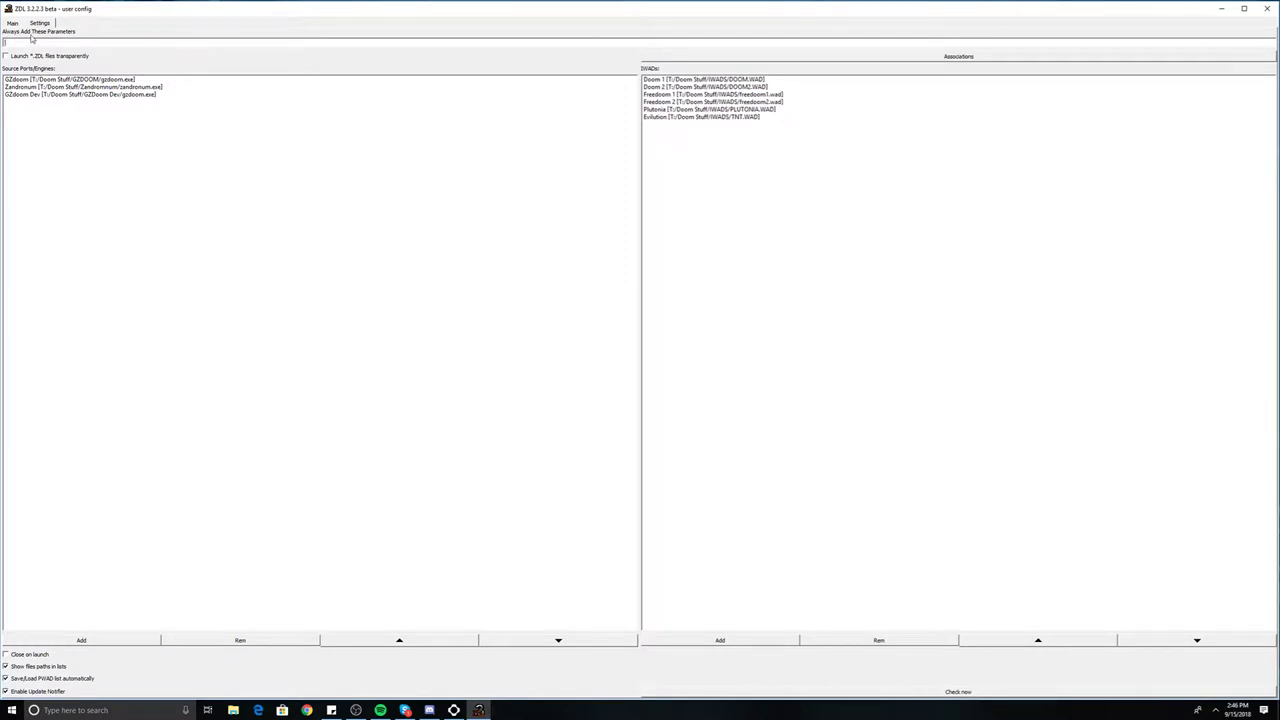
left_click(13, 23)
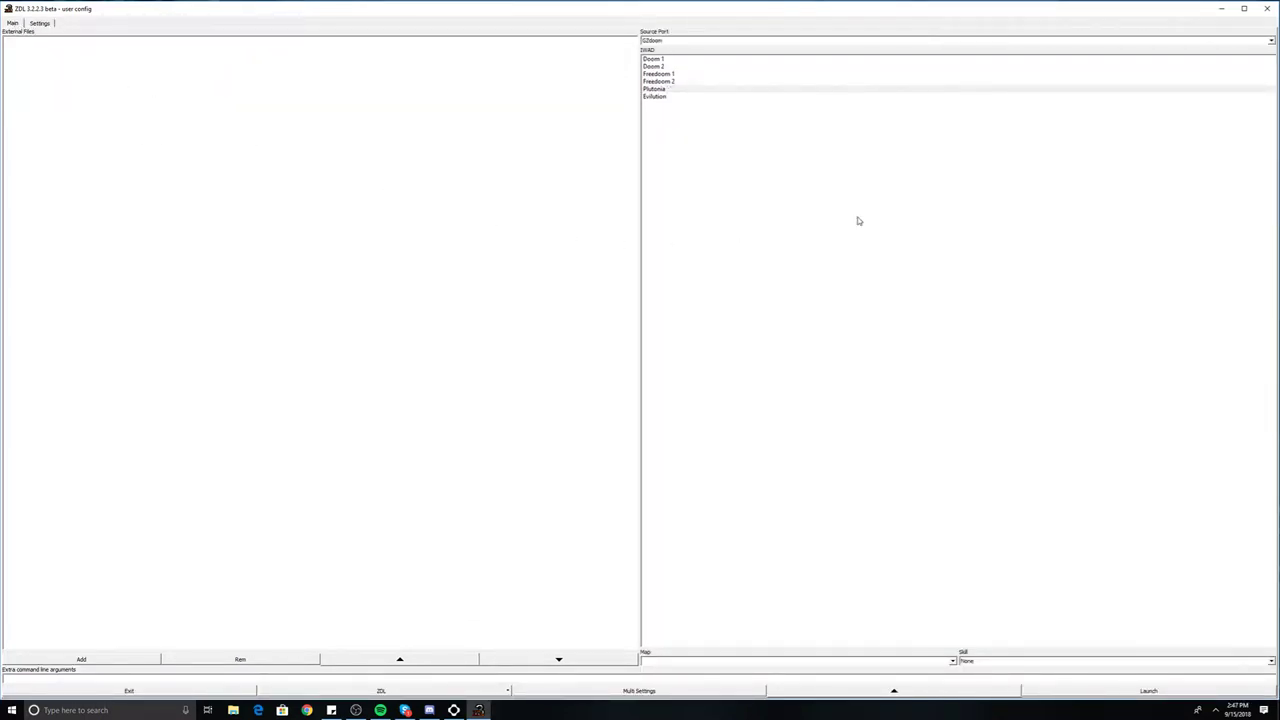
Step: Open CF README + Load Order.txt and read through the mod features, requirements and load order
left_click(233, 710)
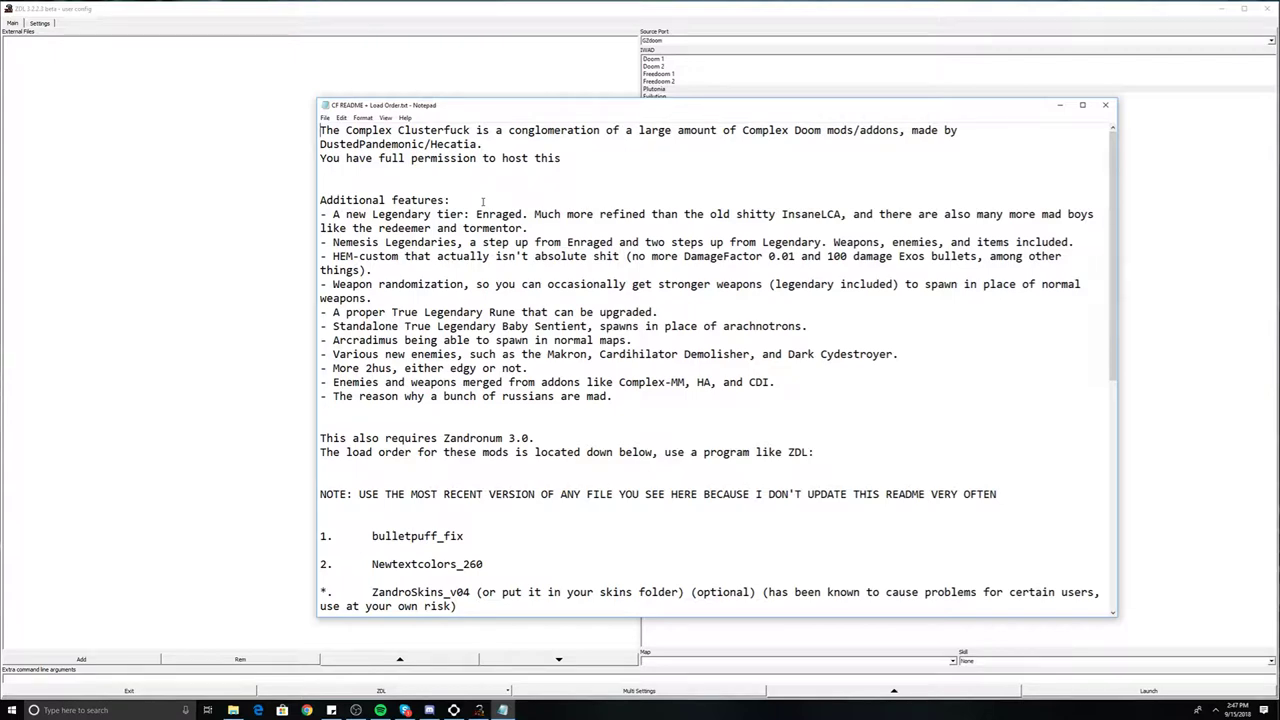
scroll(585, 252, "down", 7)
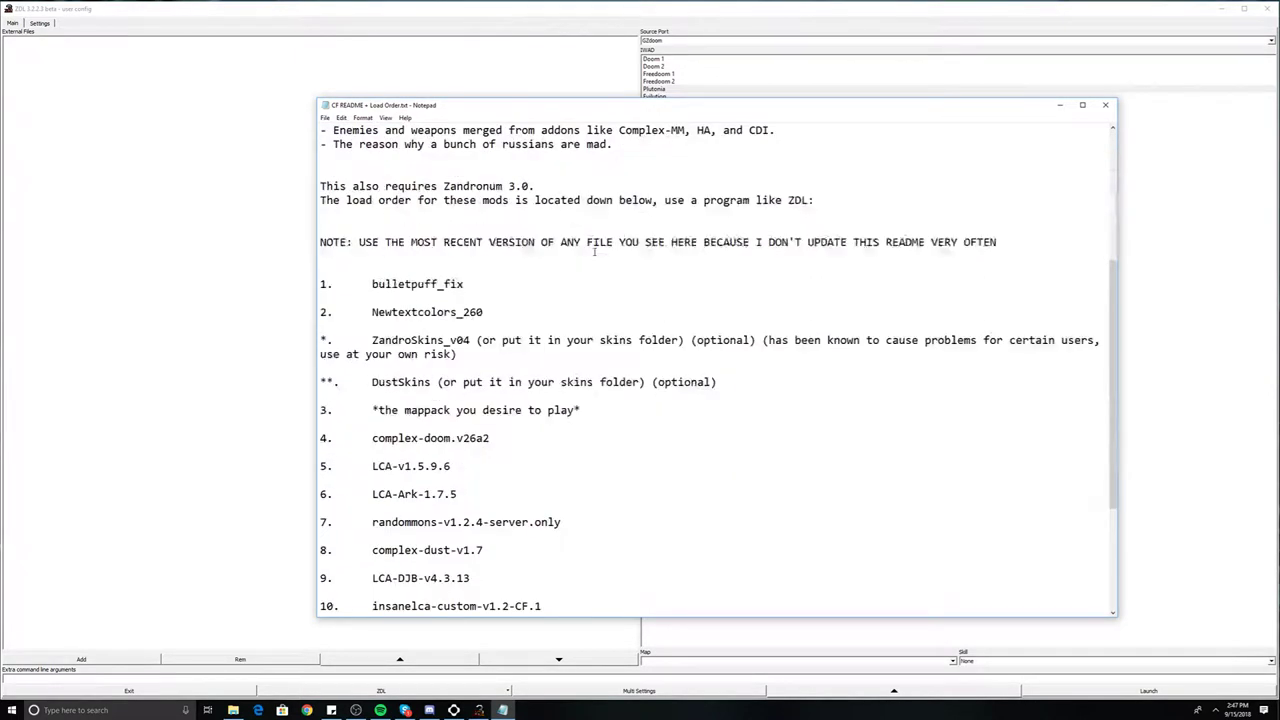
scroll(594, 252, "up", 7)
scroll(580, 240, "down", 11)
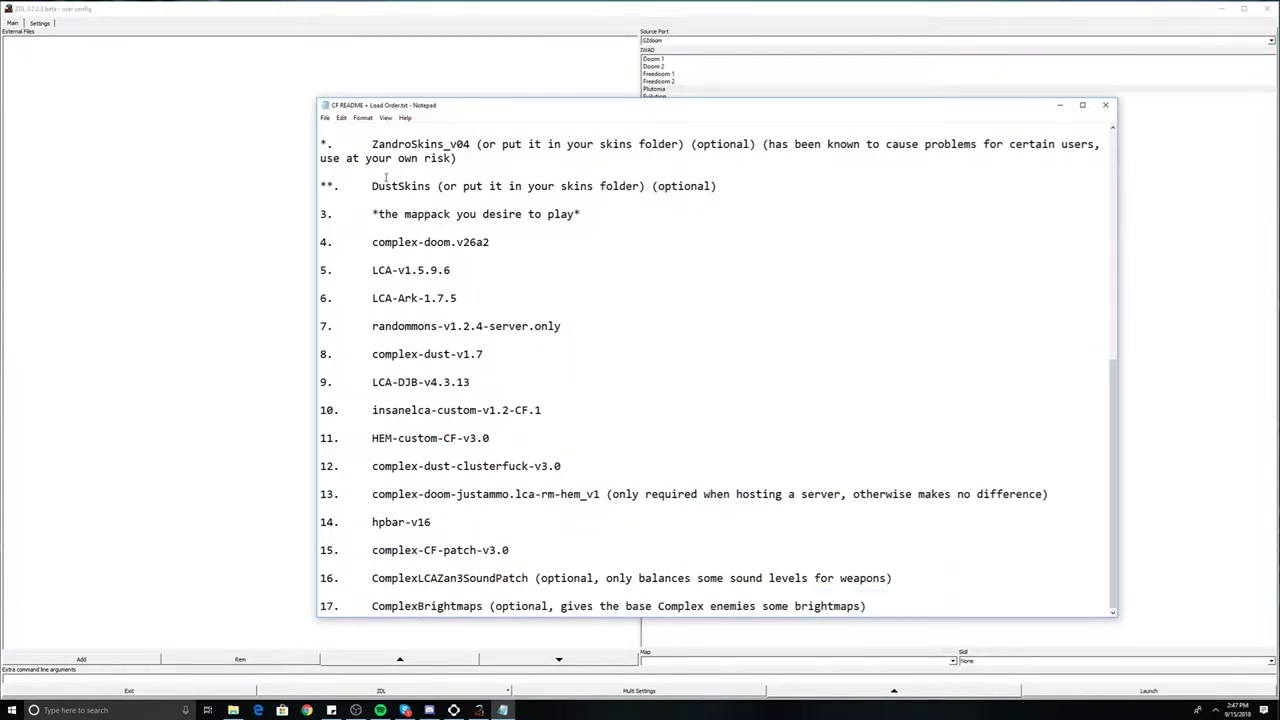
scroll(355, 190, "up", 11)
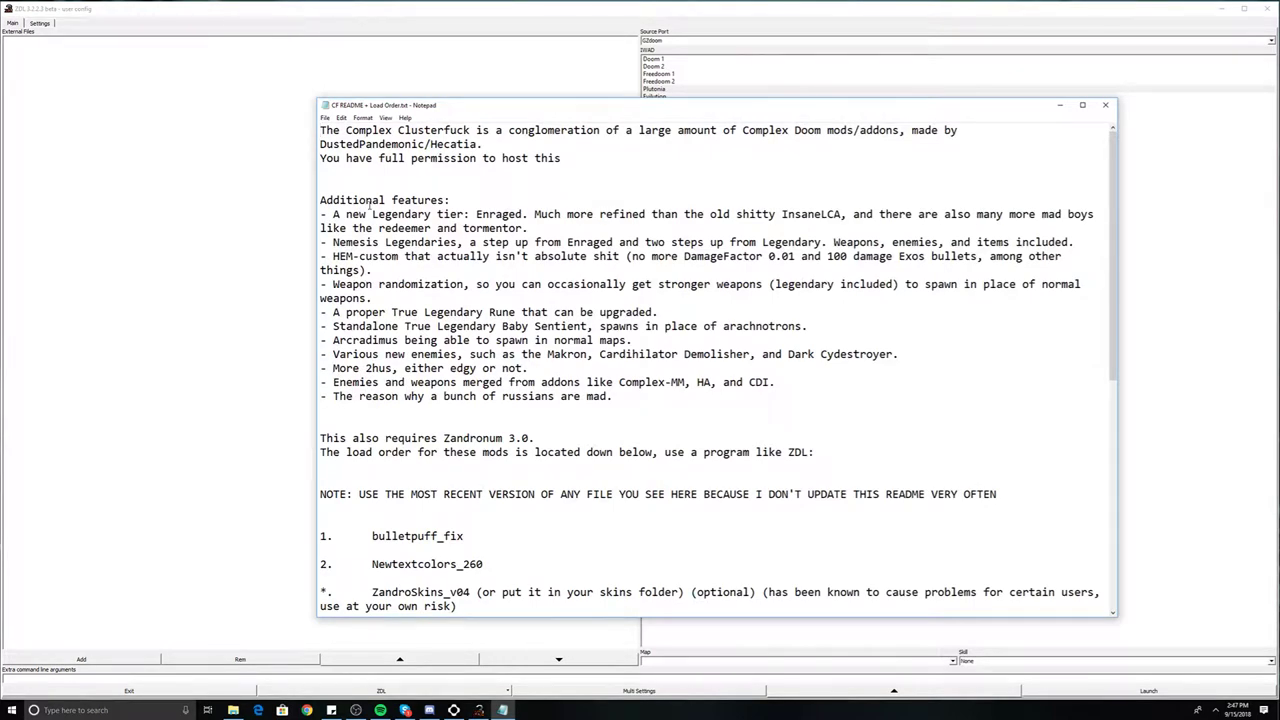
scroll(358, 199, "down", 11)
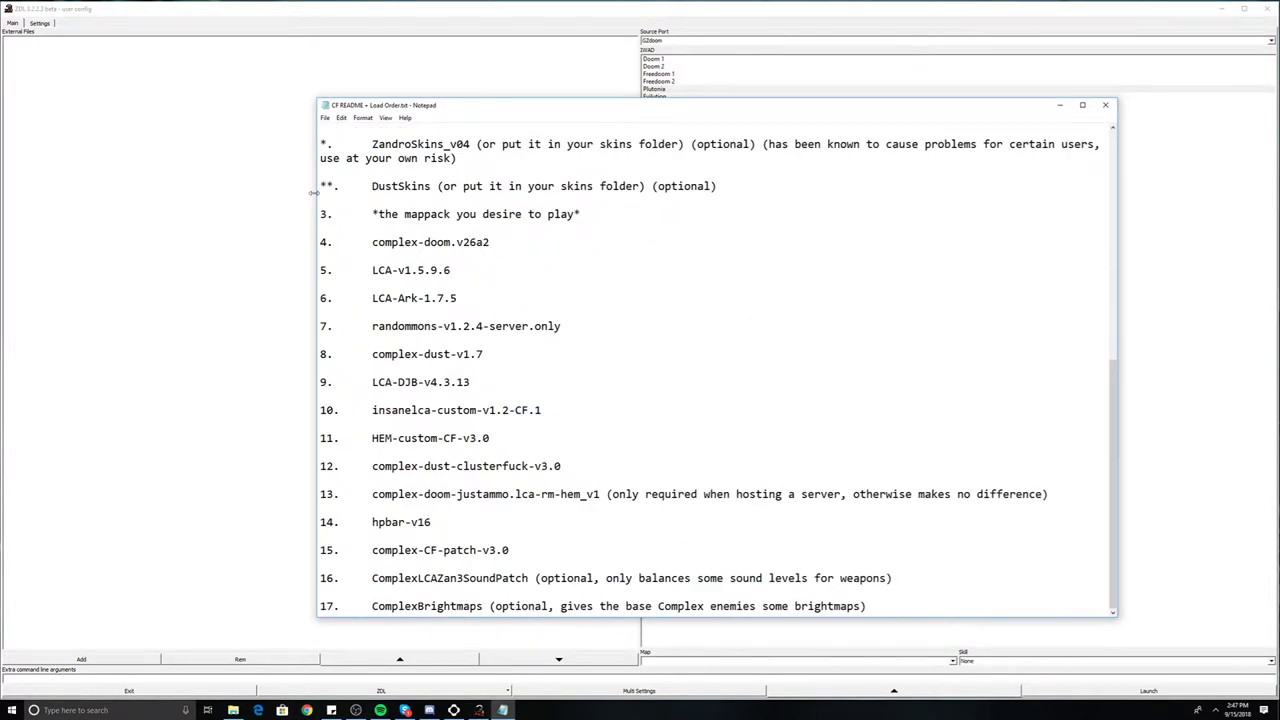
scroll(285, 196, "up", 3)
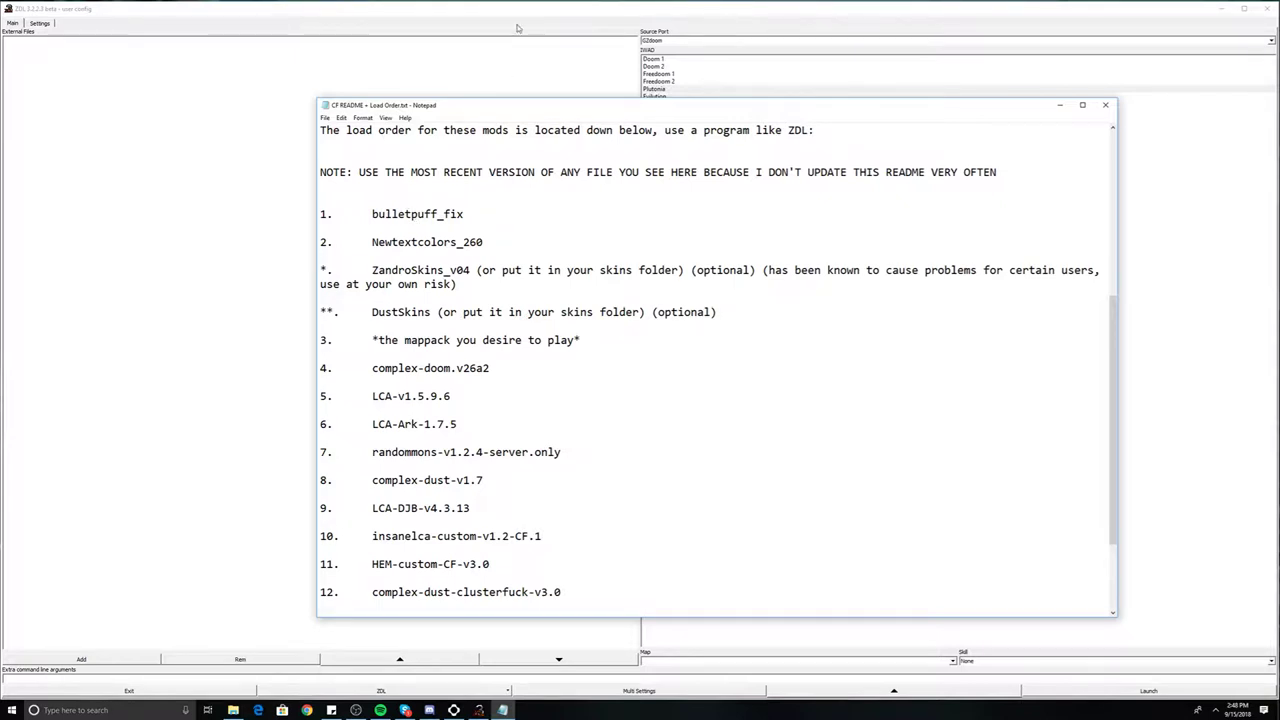
Step: Uncover the desktop by moving the ZDL launcher window and closing it
left_click_drag(1002, 5, 938, 68)
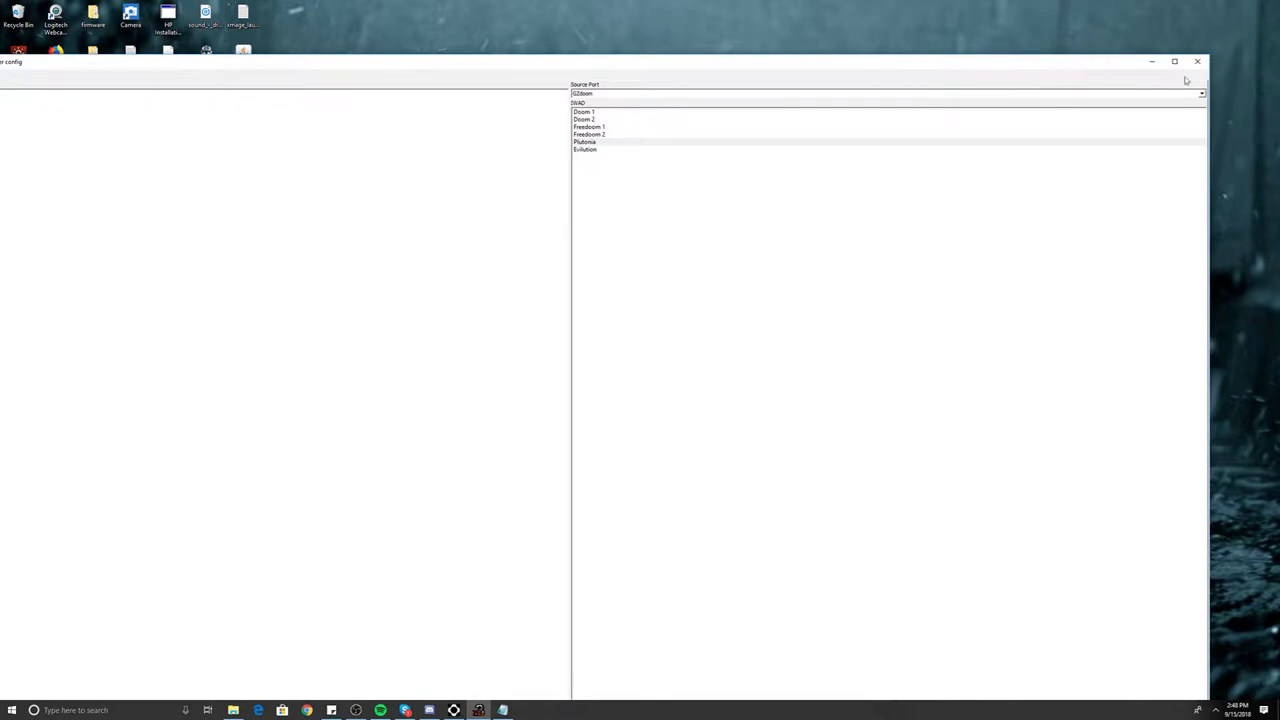
left_click_drag(1043, 67, 1114, 49)
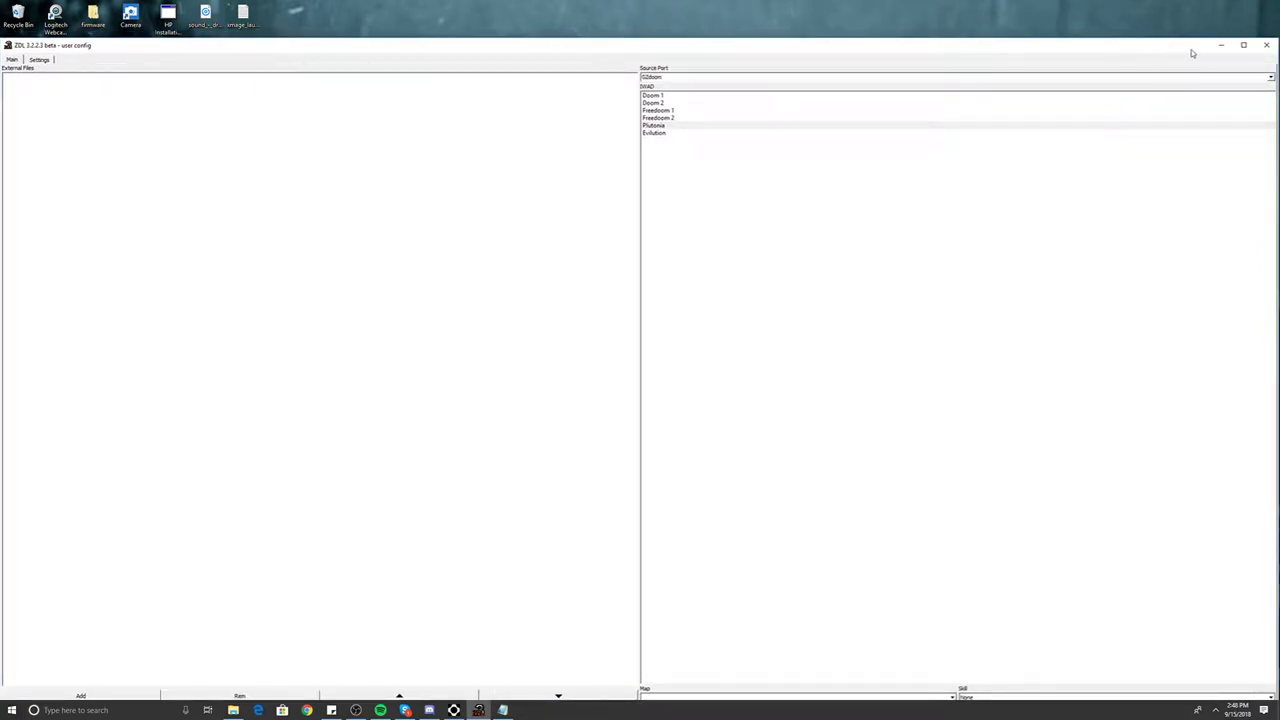
left_click(1266, 46)
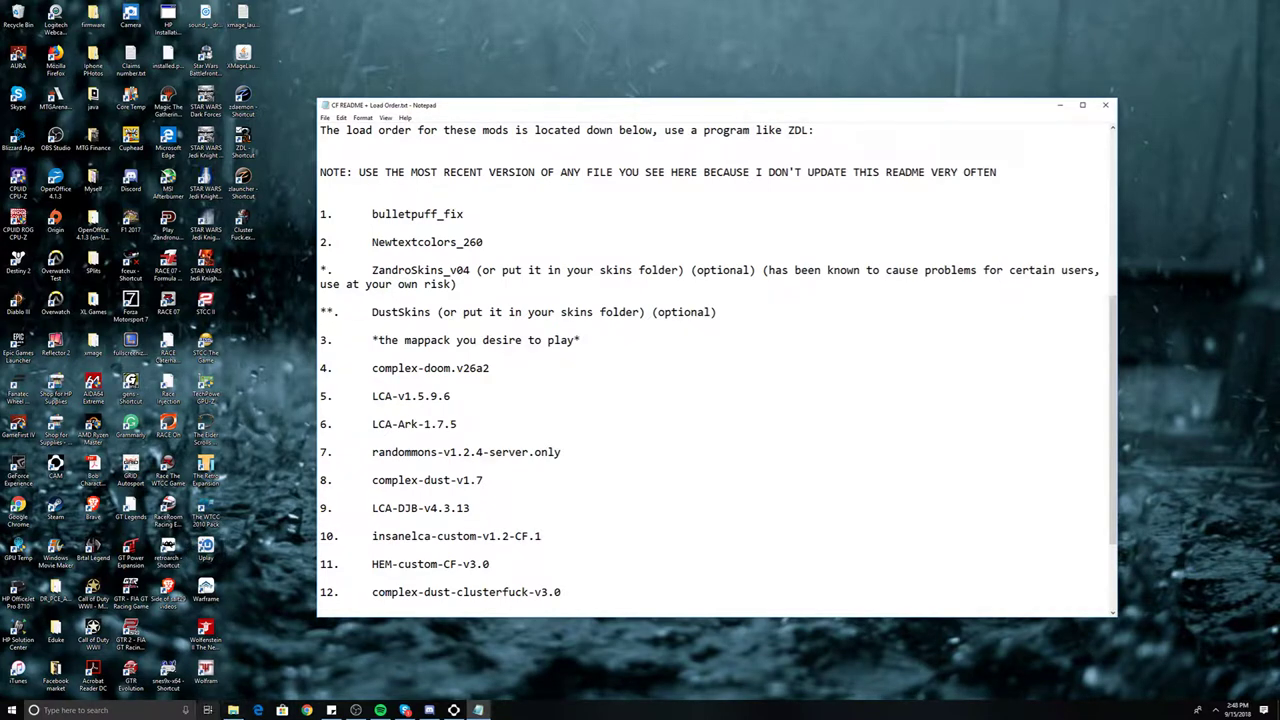
Step: Recheck the README's load order and open the file location of the desktop Cluster Fuck.exe shortcut
scroll(449, 237, "down", 3)
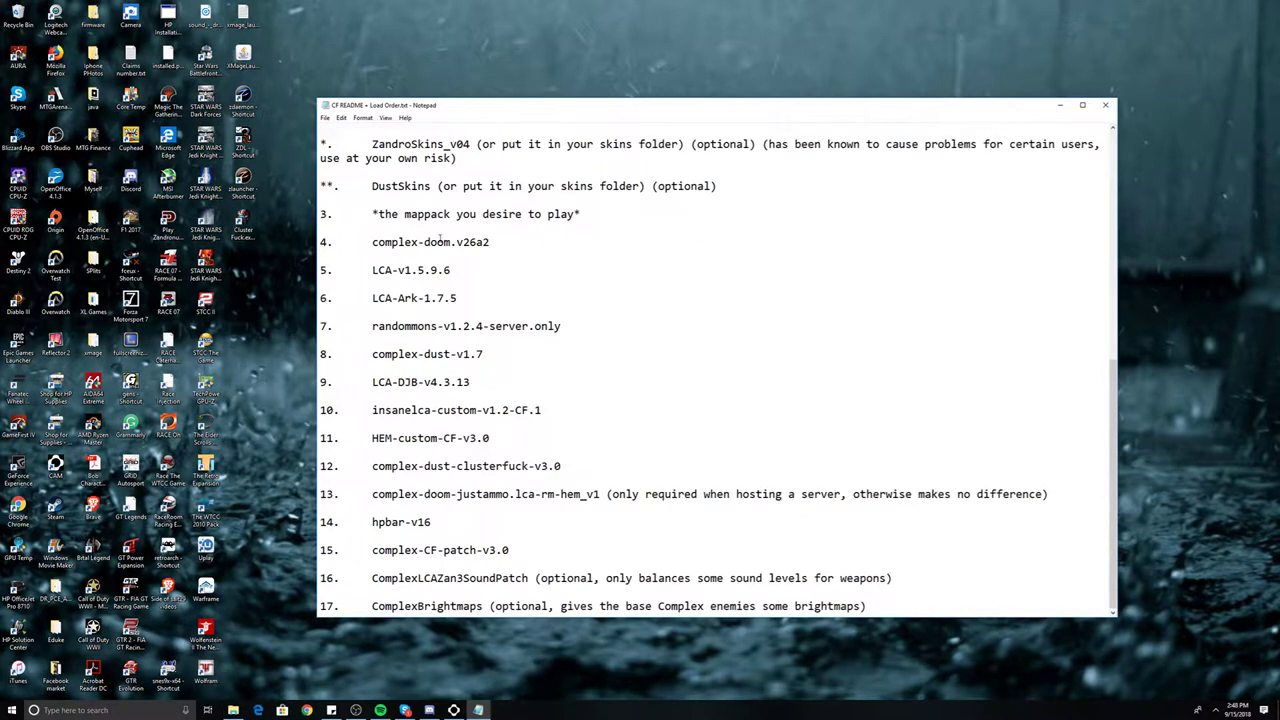
scroll(516, 518, "up", 10)
scroll(503, 558, "down", 10)
left_click(246, 240)
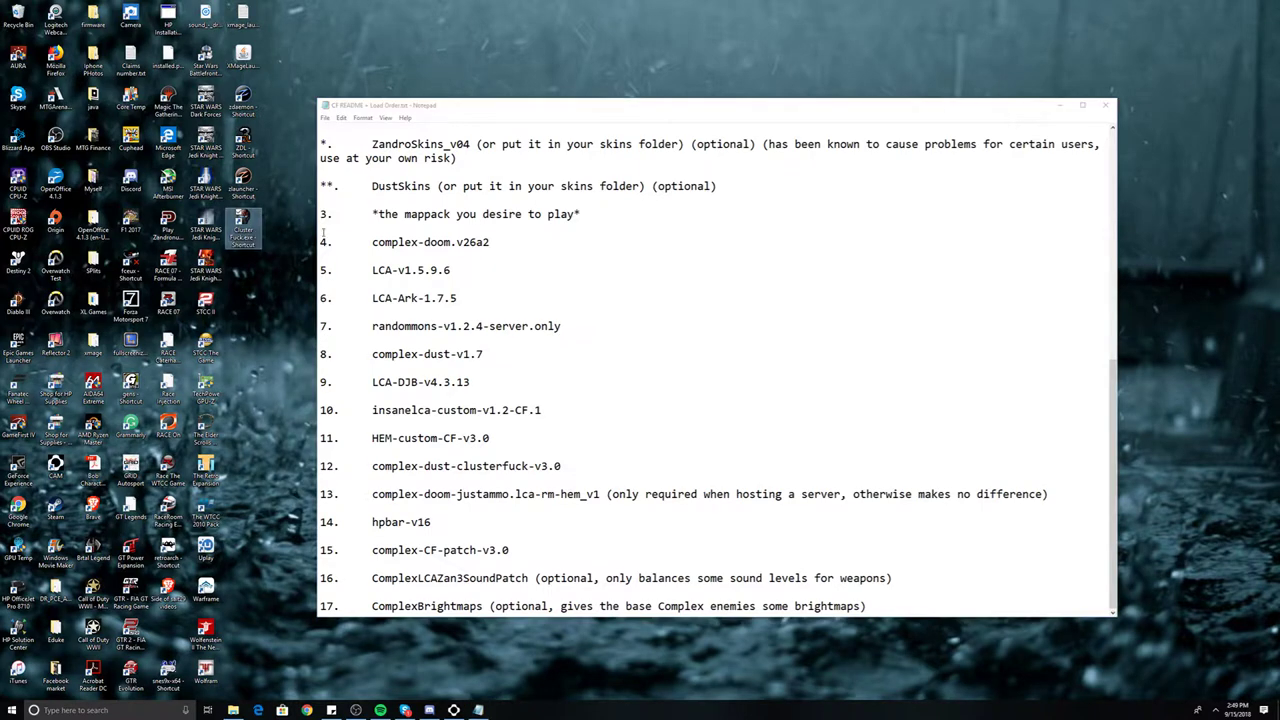
right_click(250, 247)
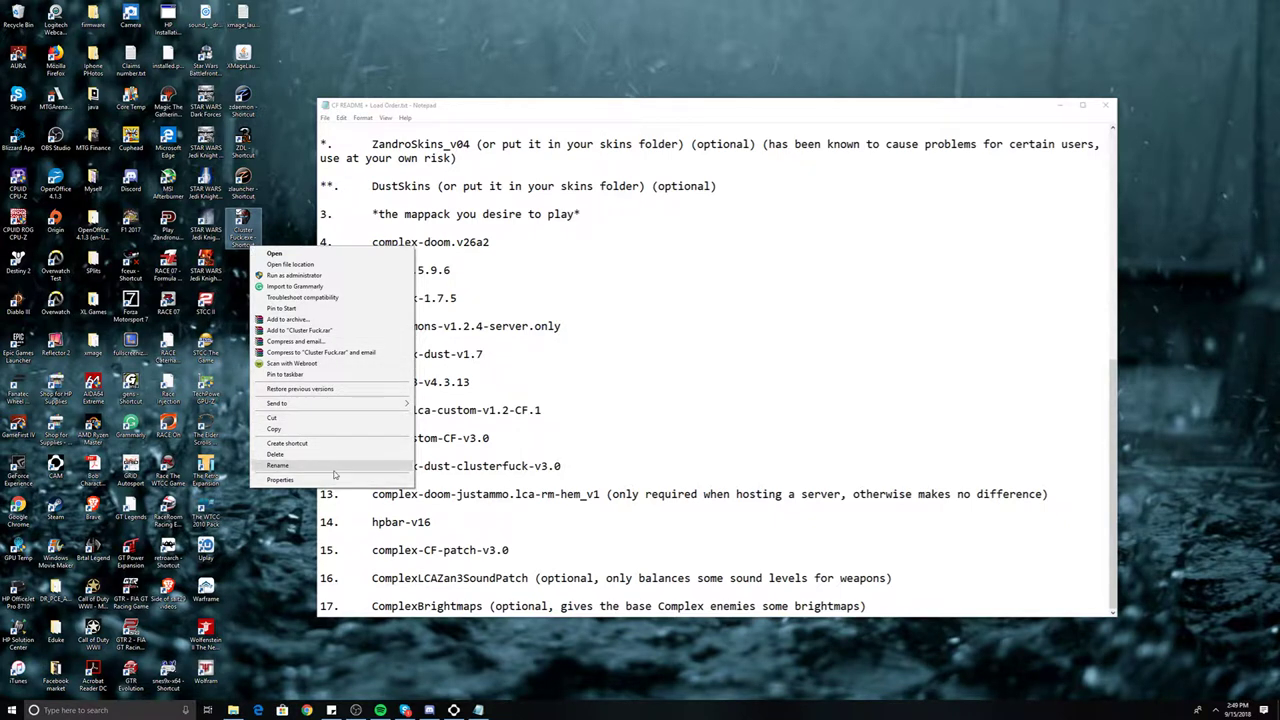
left_click(348, 264)
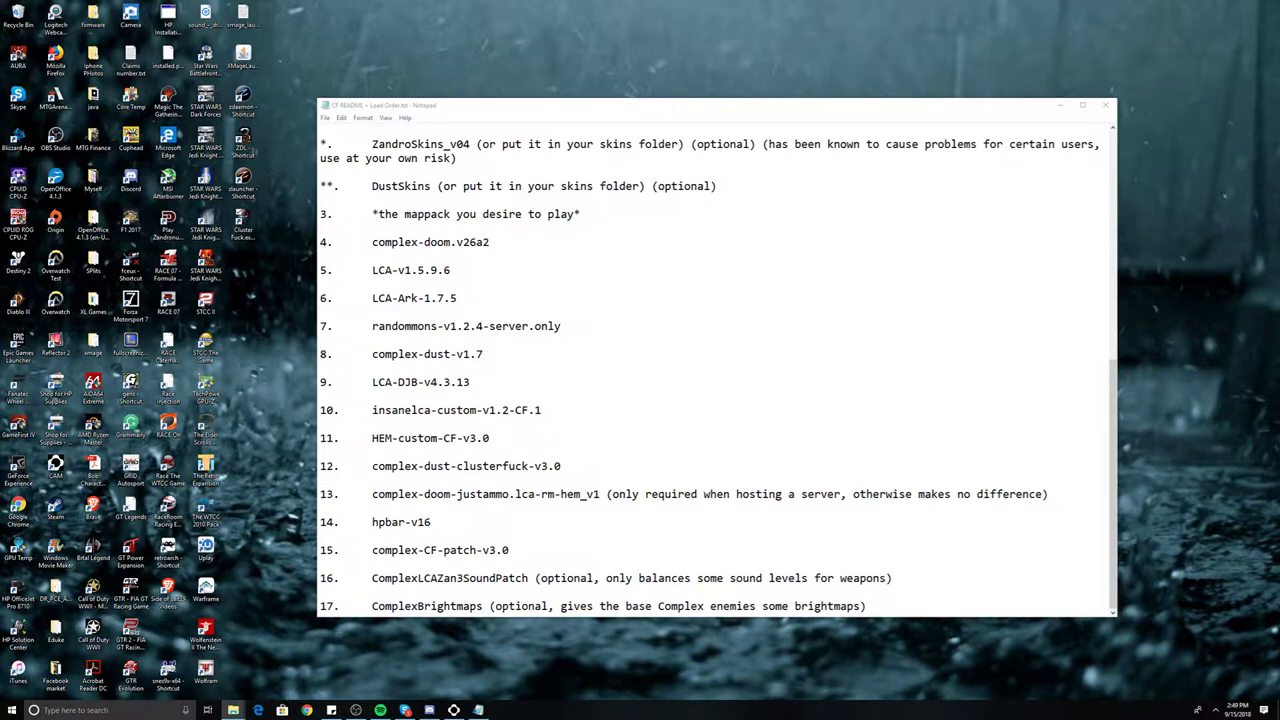
Step: Examine the mod files in the Cluster Complex folder and its Zandromnum subfolder, and minimize the folder window
left_click_drag(798, 34, 820, 28)
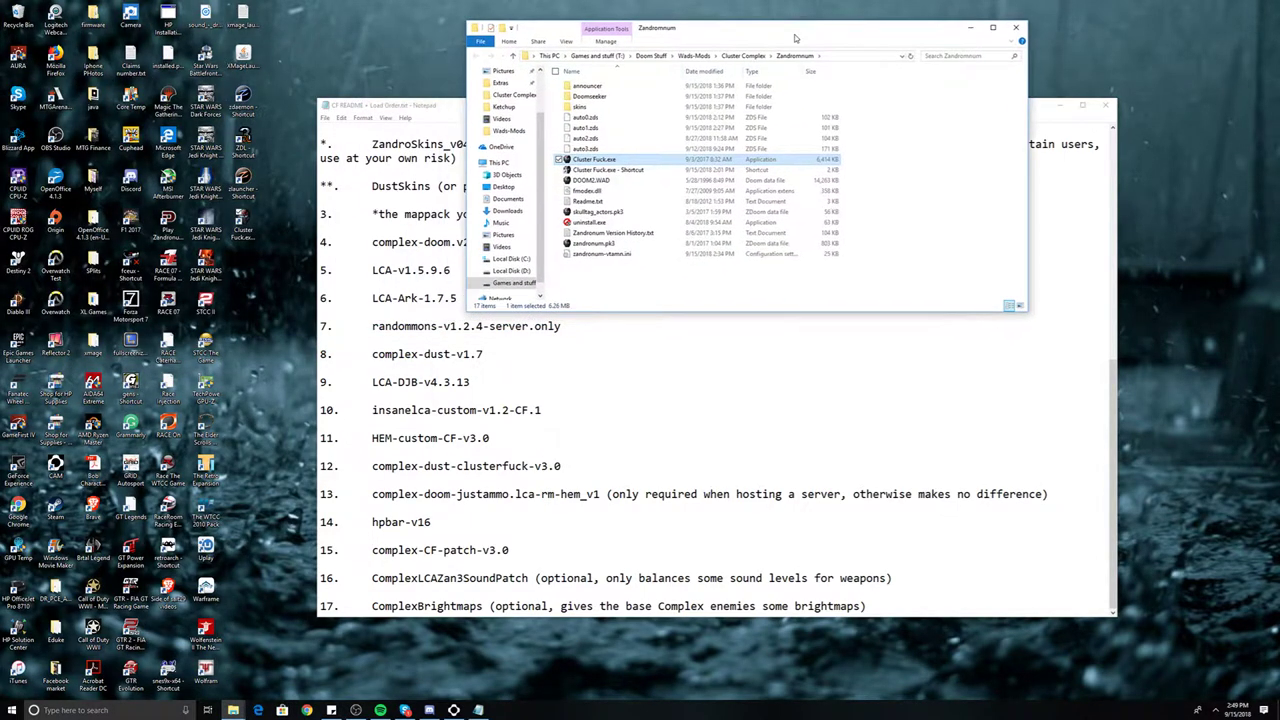
left_click(745, 56)
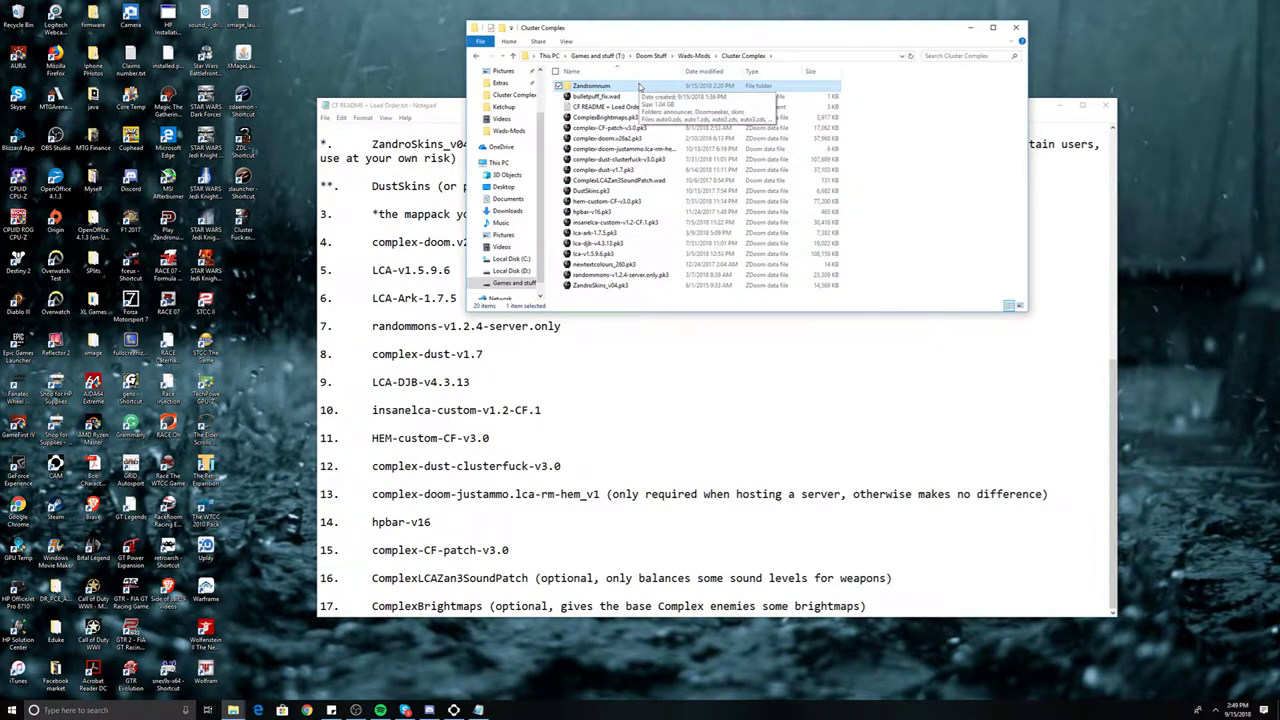
double_click(653, 89)
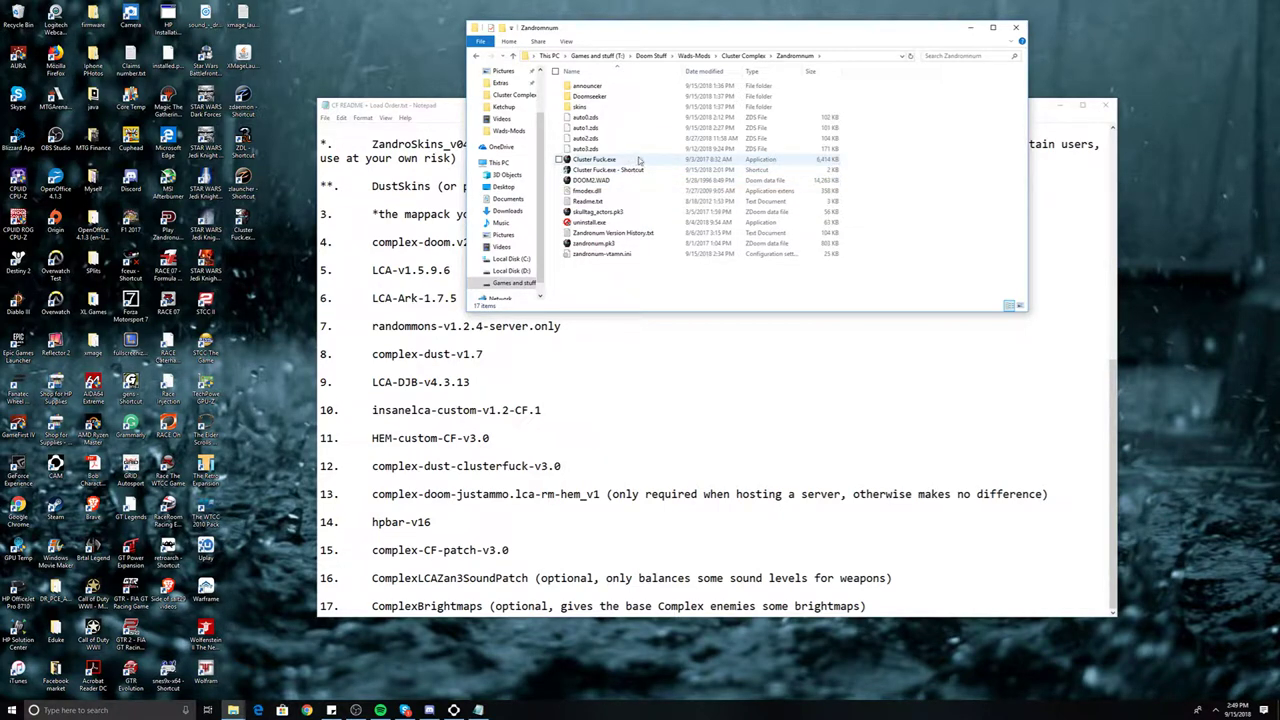
left_click(630, 255)
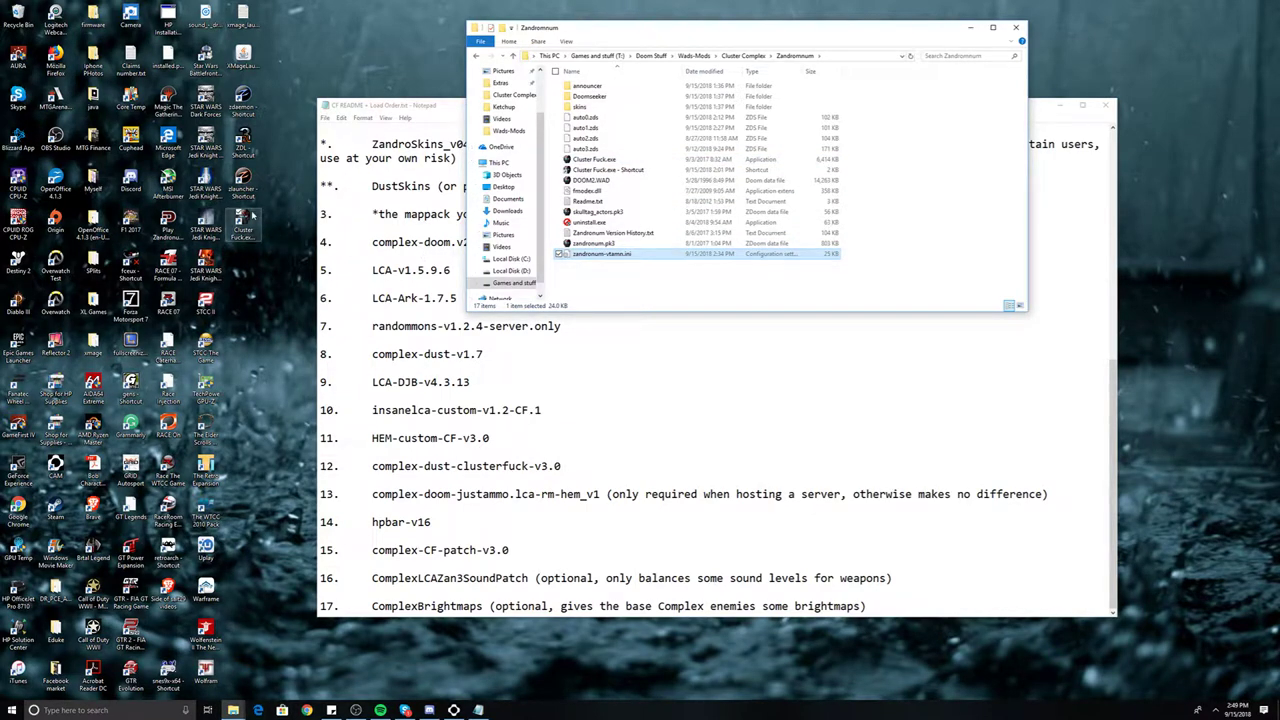
left_click(969, 27)
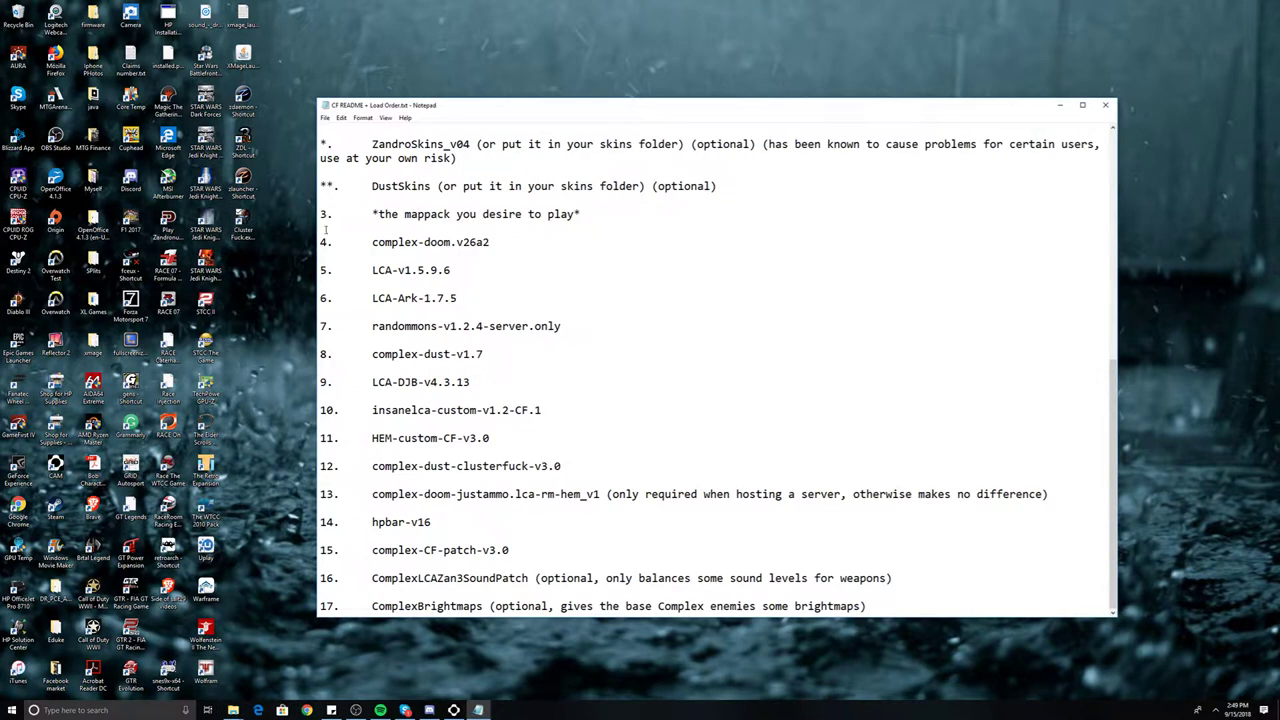
Step: Launch the game from the Cluster Fuck.exe shortcut, view the skill level and multiplayer options, and return to the main menu
left_click(243, 228)
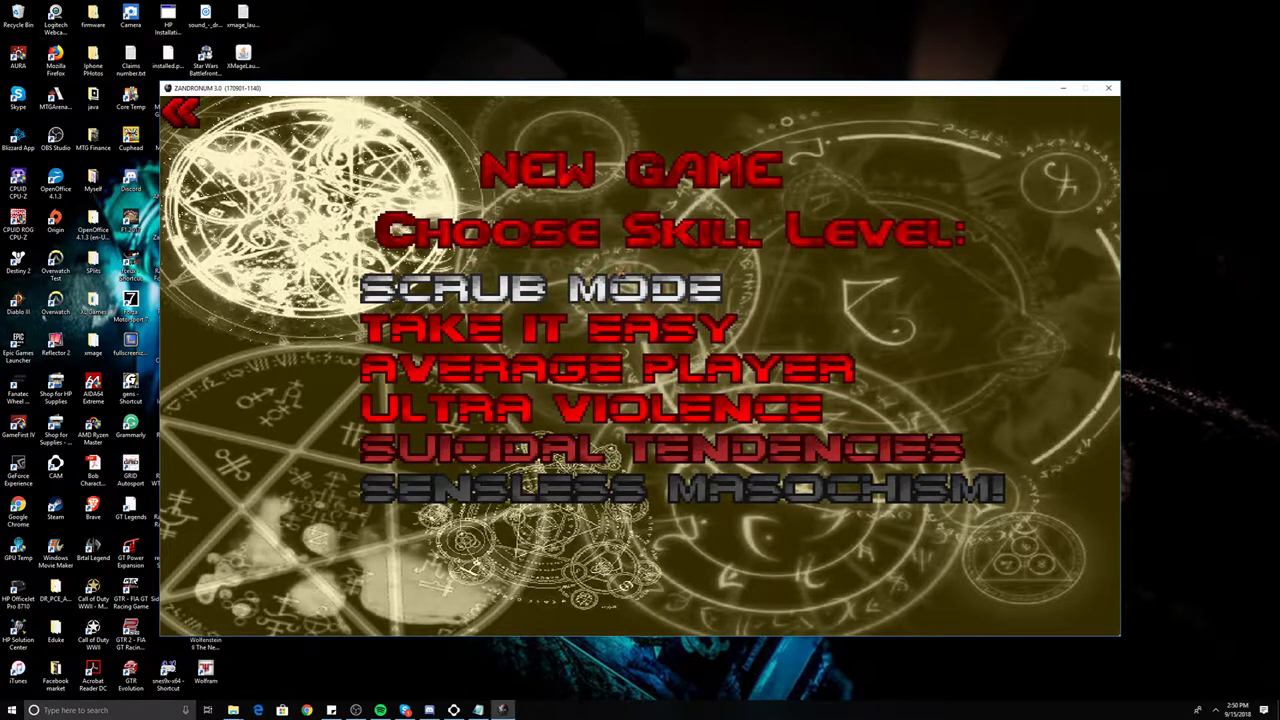
key("Escape")
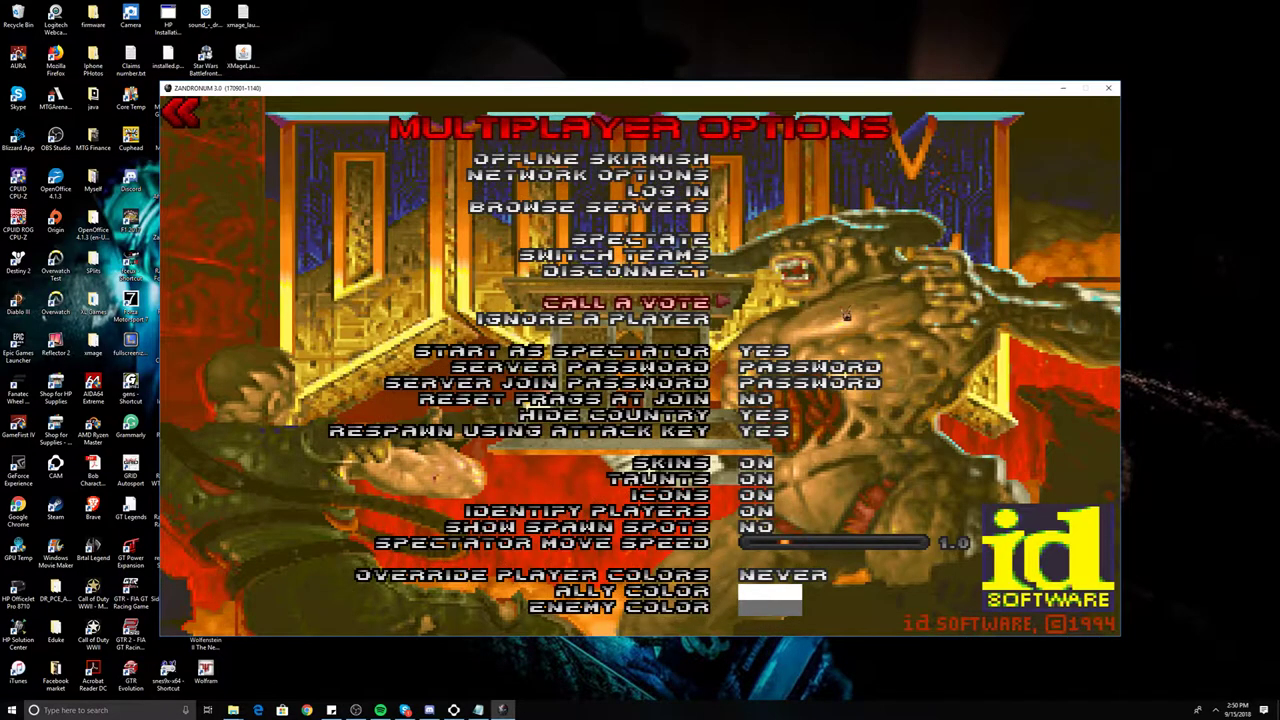
key("Escape")
key("Escape")
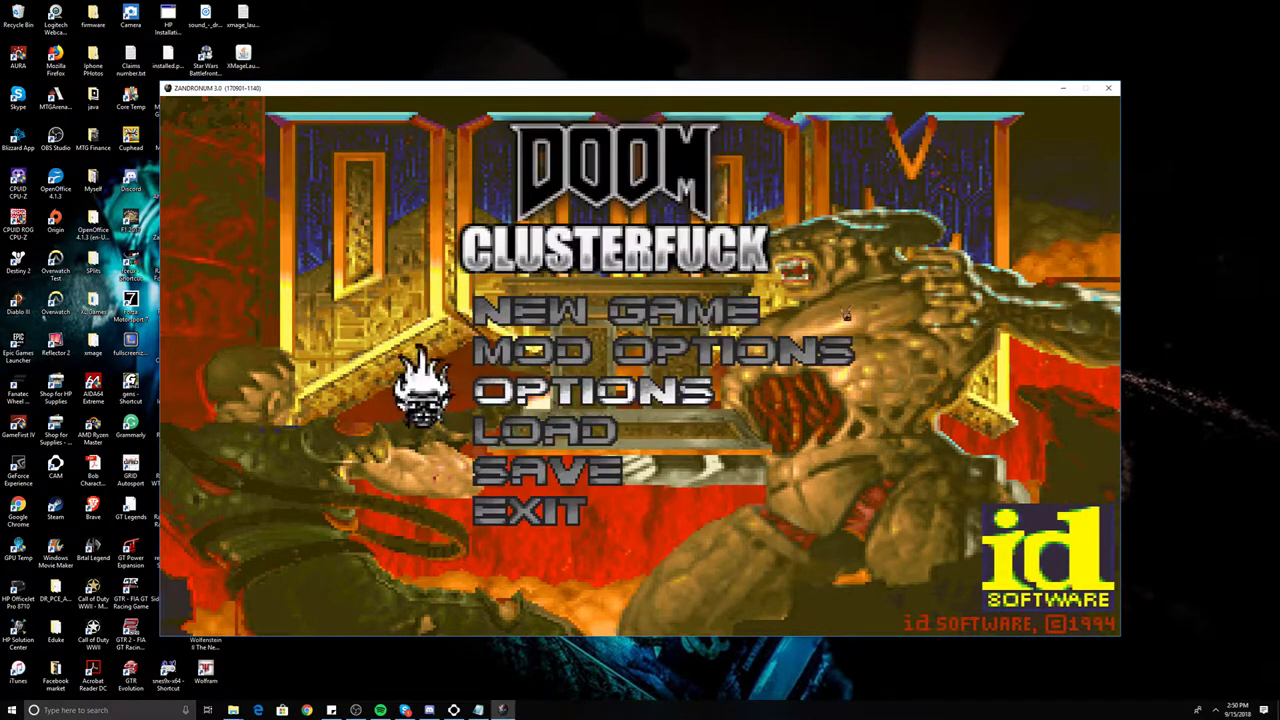
Step: Go through the entries of the game's main menu
key("Up")
key("Up")
key("Down")
key("Down")
key("Down")
key("Down")
key("Down")
key("Down")
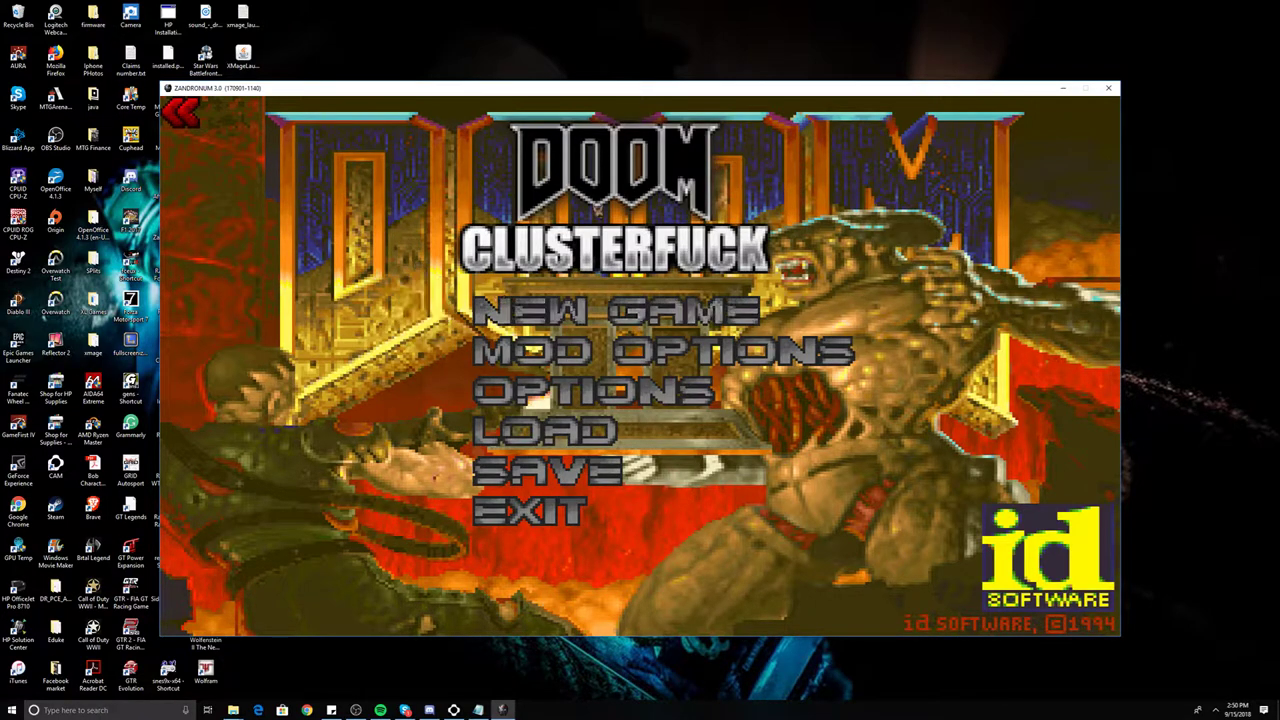
Step: Reposition the game window and open Fullscreenizer to view its list of top-level windows before closing it
left_click_drag(703, 90, 756, 93)
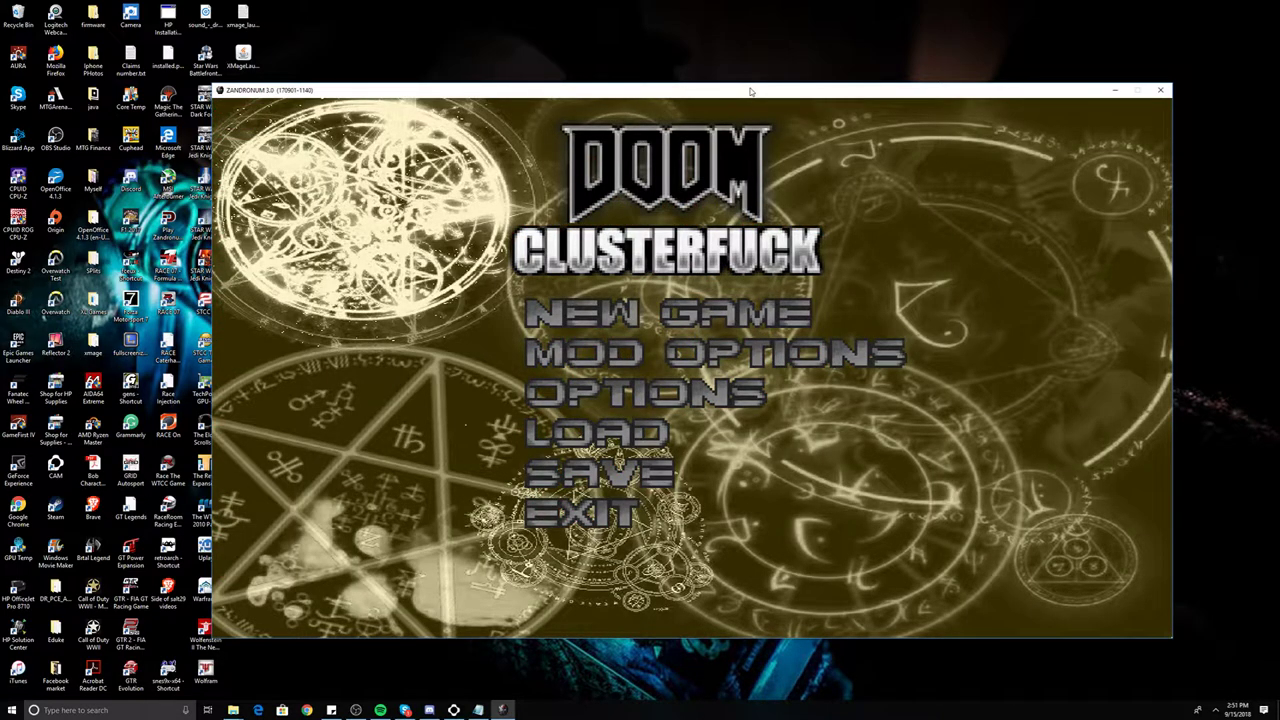
double_click(130, 342)
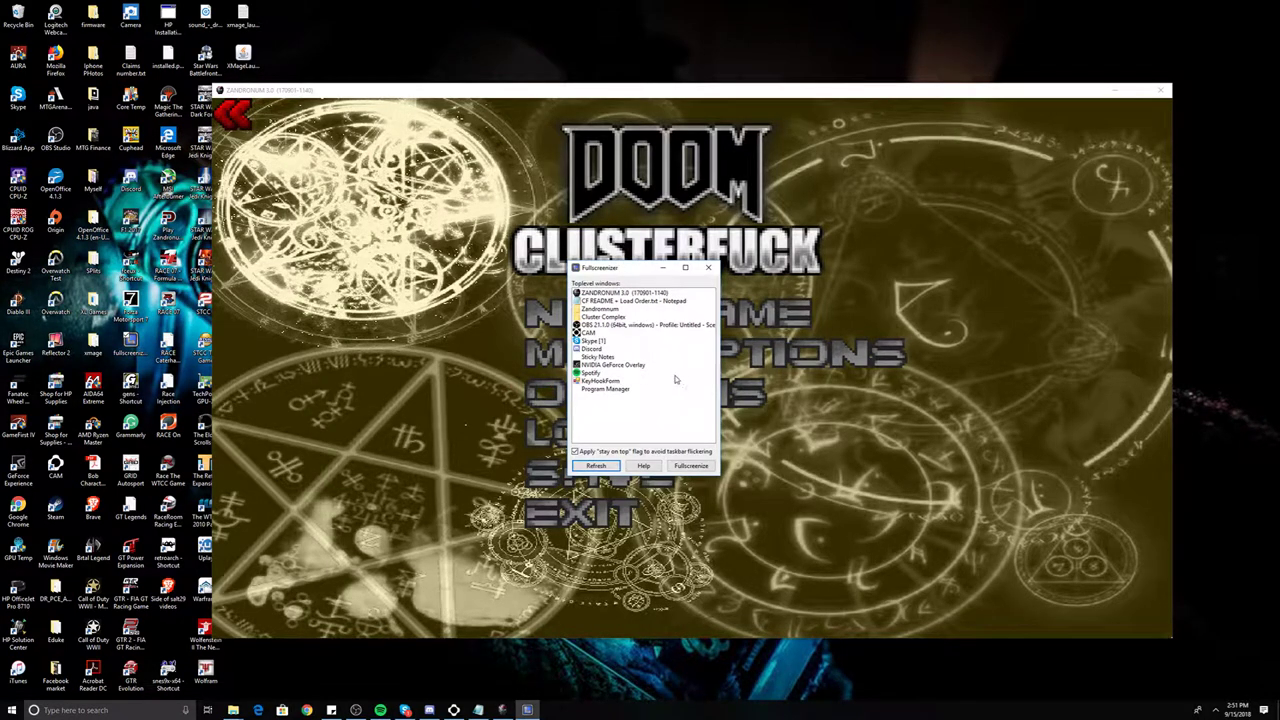
left_click(708, 267)
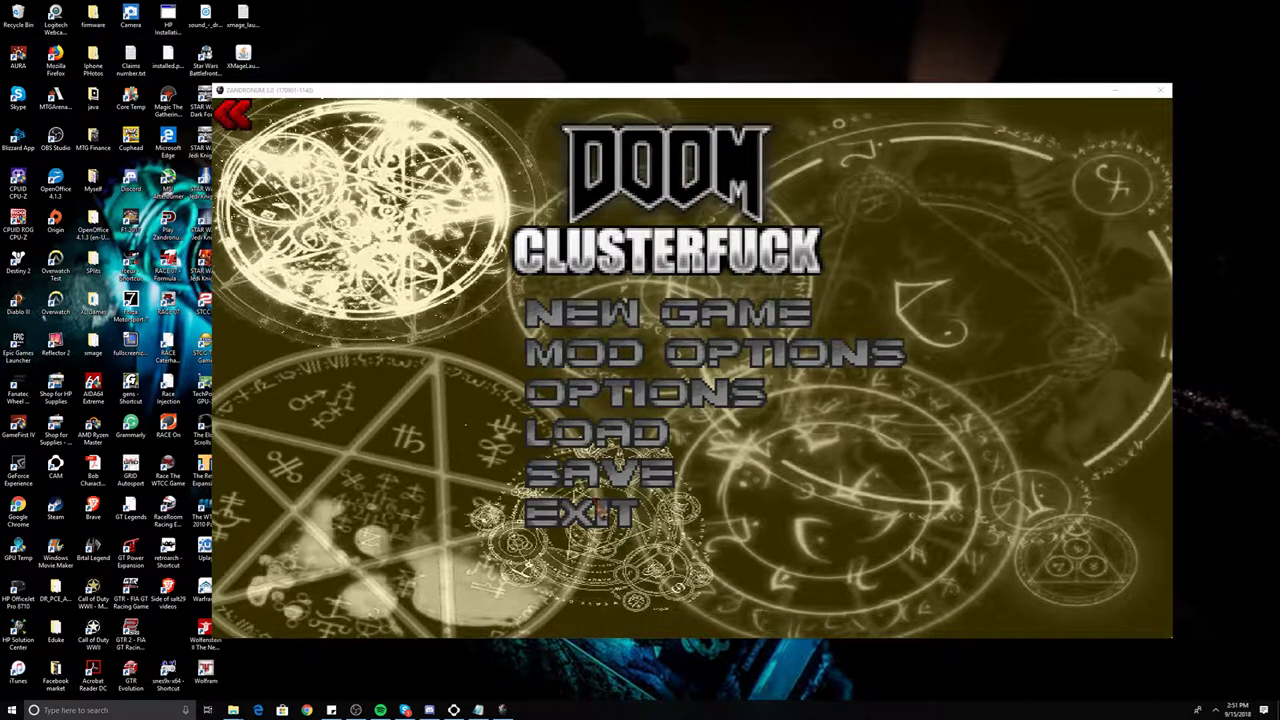
Step: Start a new game by choosing a skill level
left_click(625, 327)
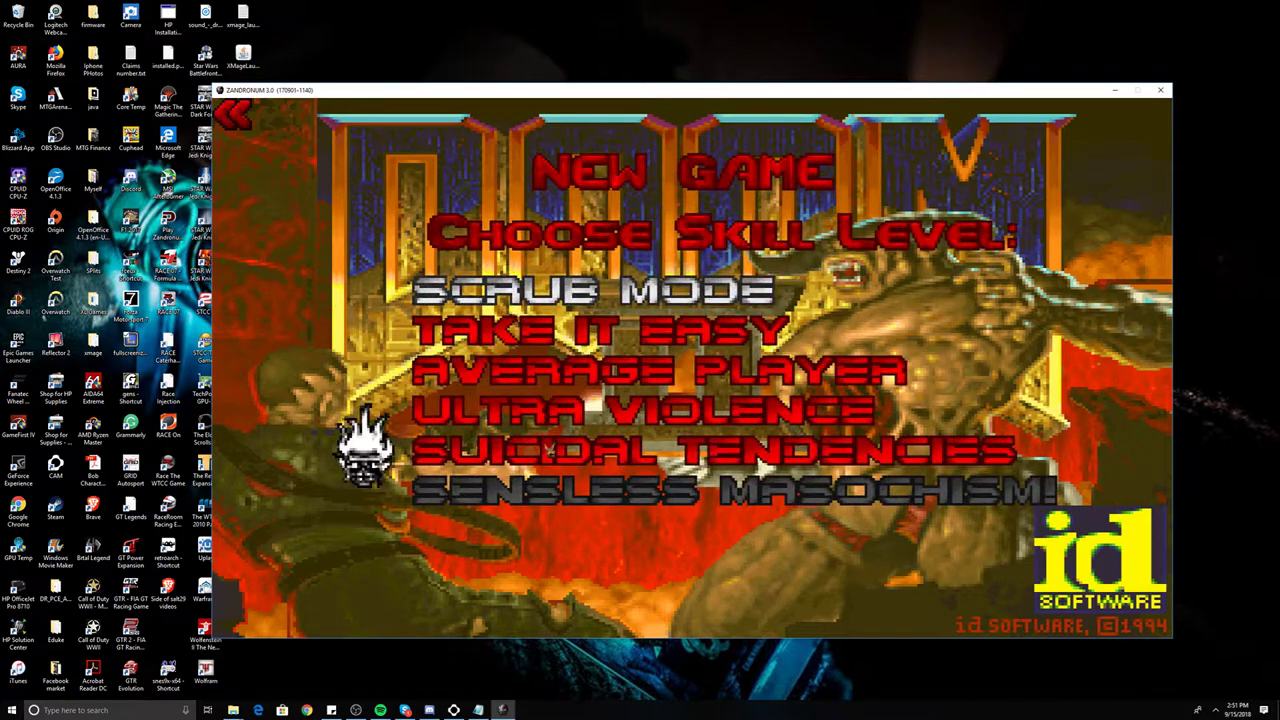
key("Up")
key("Up")
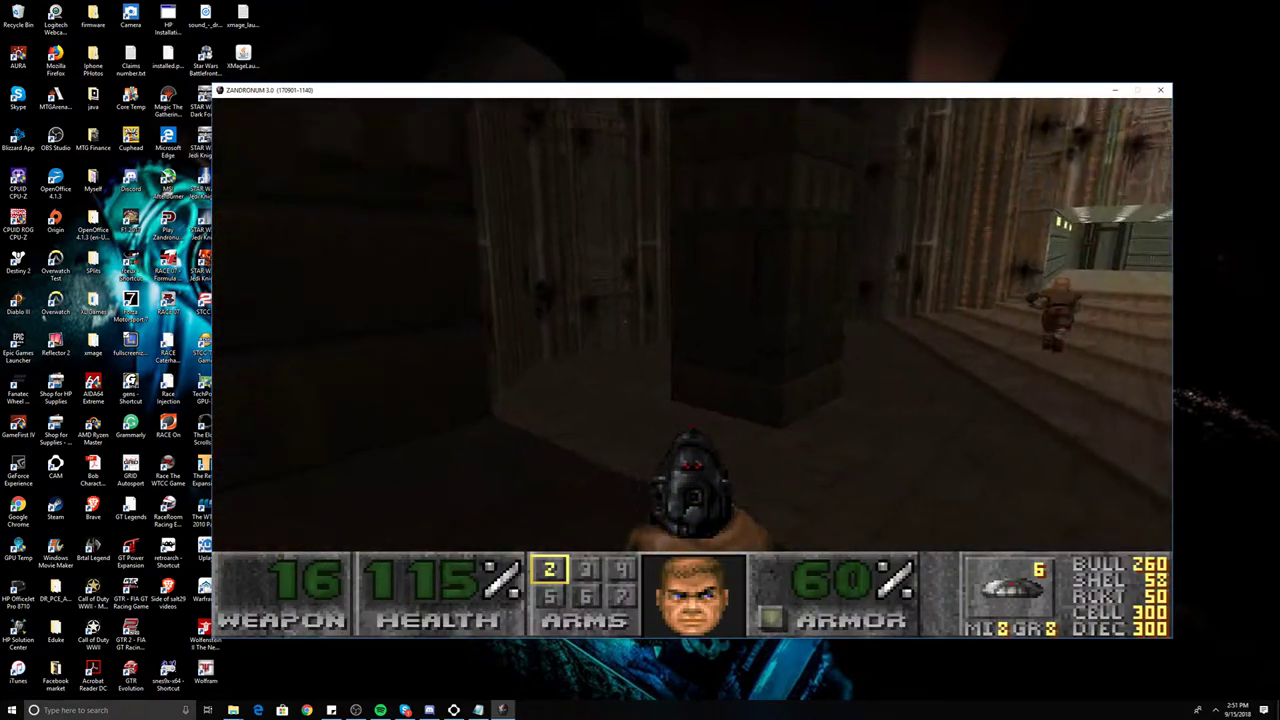
Step: Walk along the railed ledge in the starting area, pick up the chainsaw and select weapon slot 2
key("Right")
key("Up")
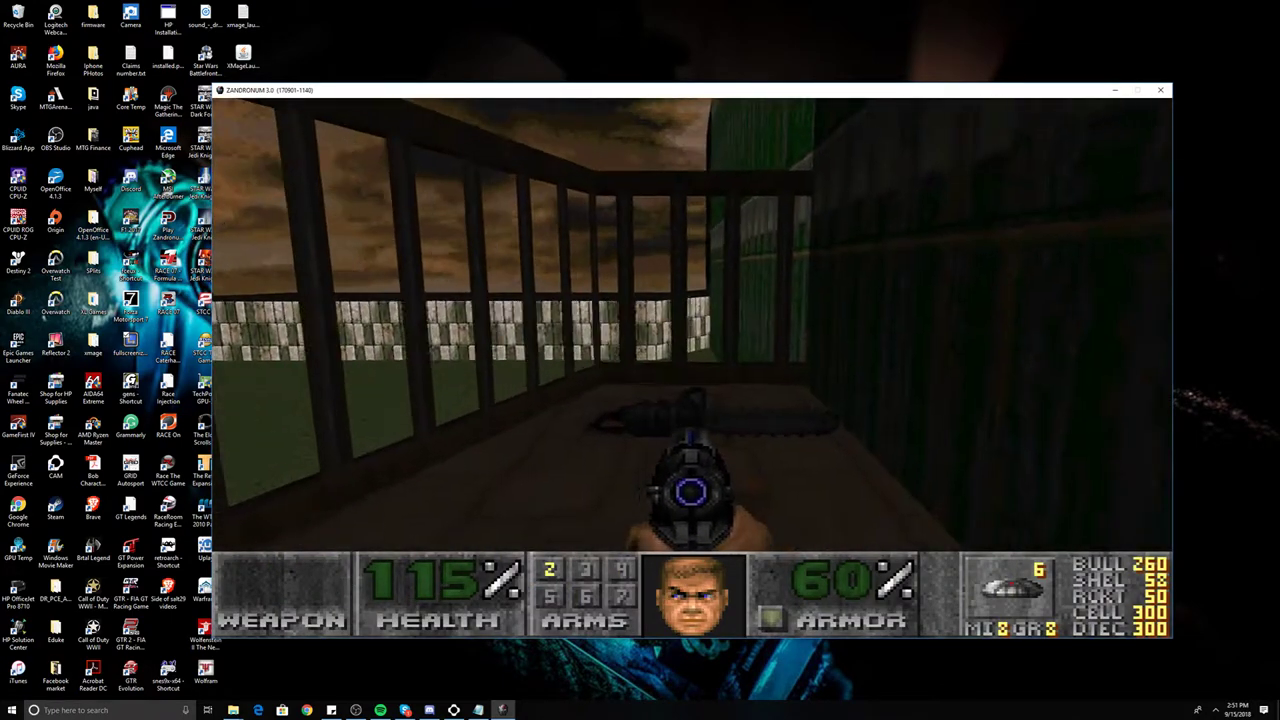
key("Up")
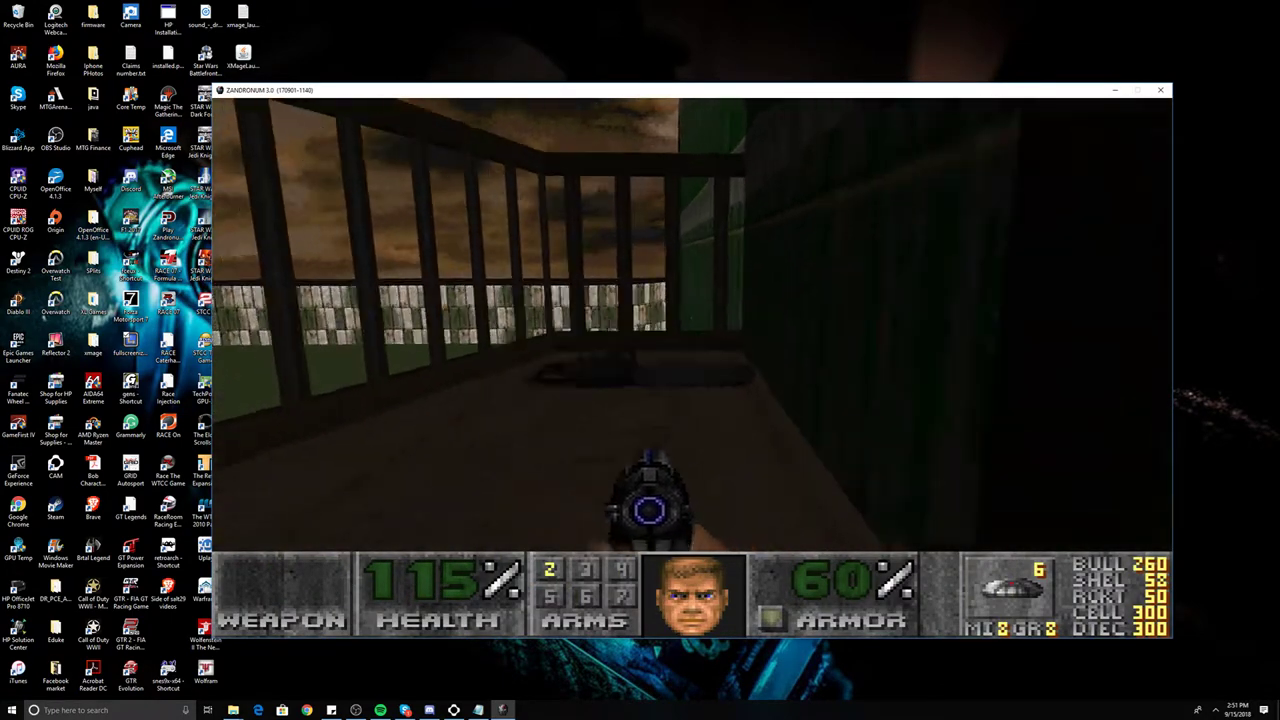
key("Right")
key("2")
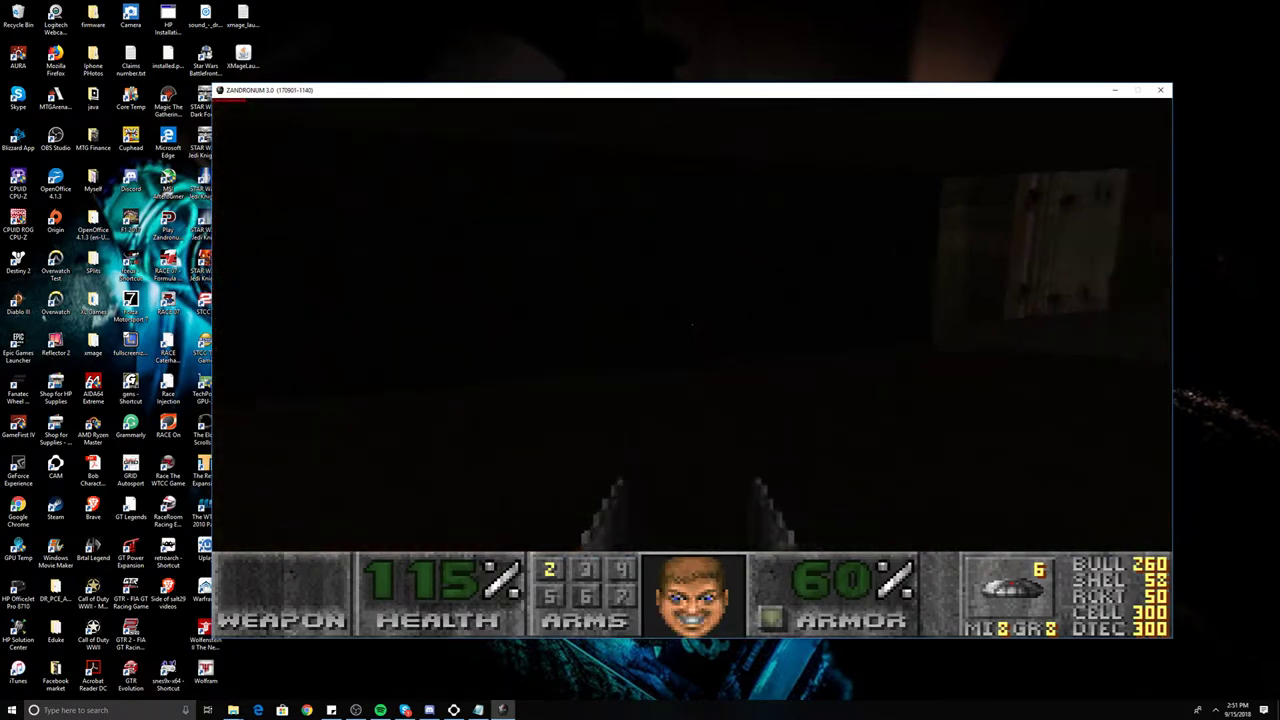
Step: Advance through the dark hall toward the lit corridor while firing at the enemies ahead
key("Up")
key("ctrl")
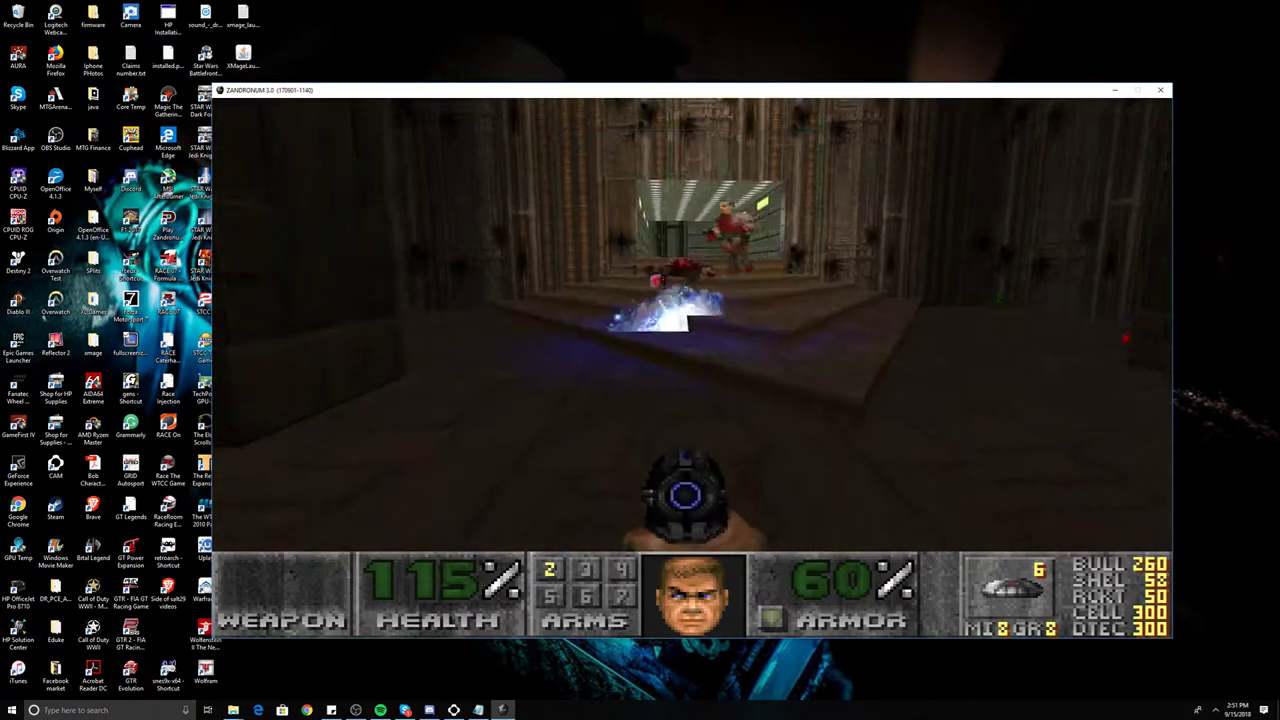
key("Up")
key("ctrl")
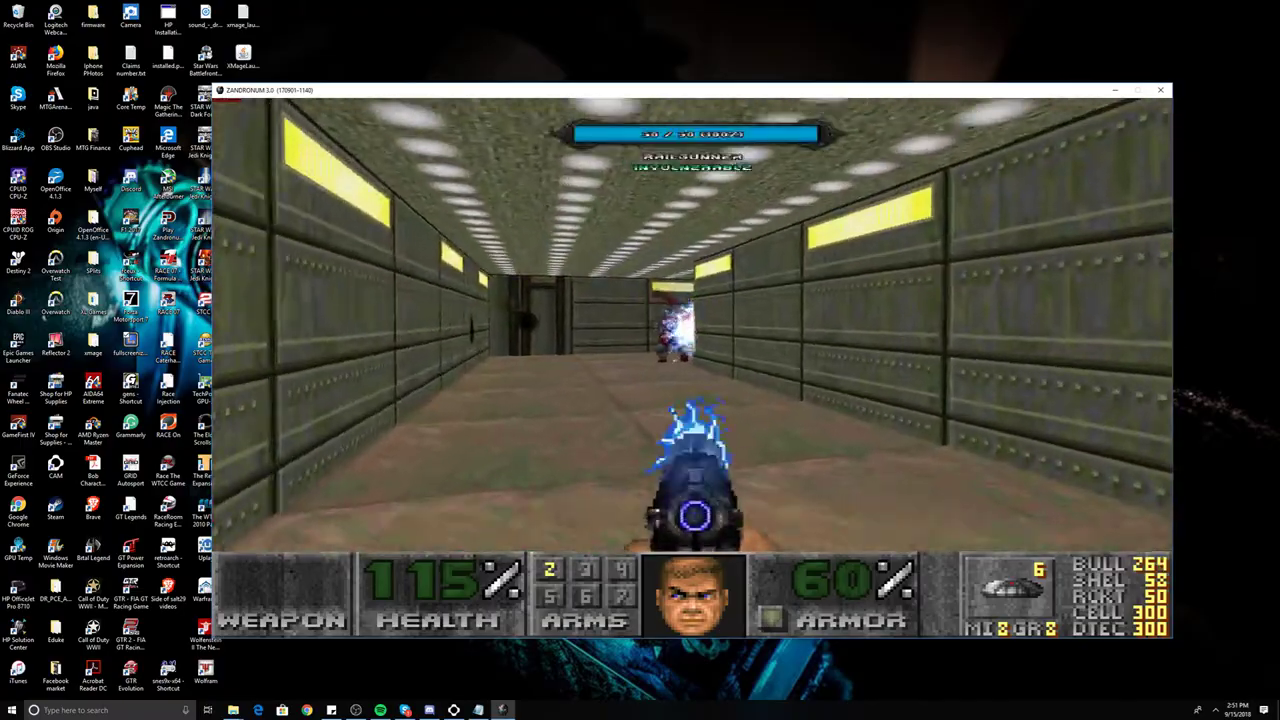
Step: Fight the railgunner and the pyro imp in the lit corridor with the current weapon, turning to aim at each
key("Left")
key("ctrl")
key("Up")
key("ctrl")
key("Right")
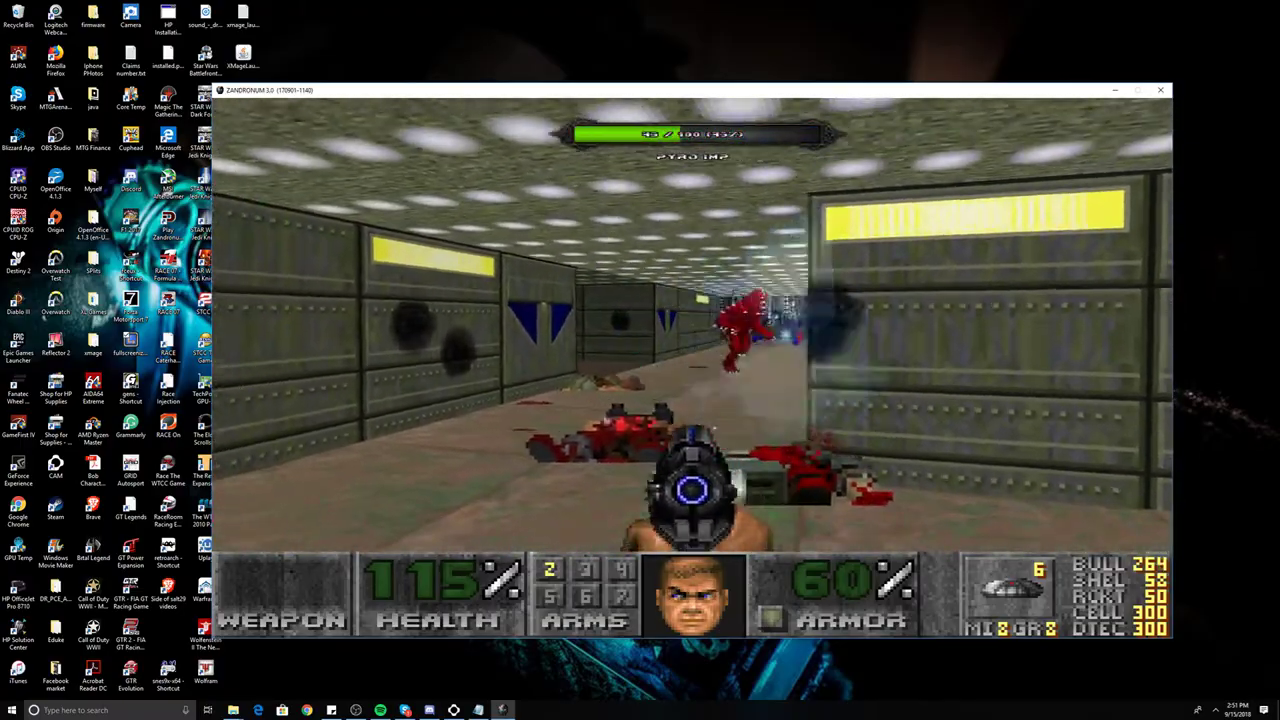
key("Left")
key("ctrl")
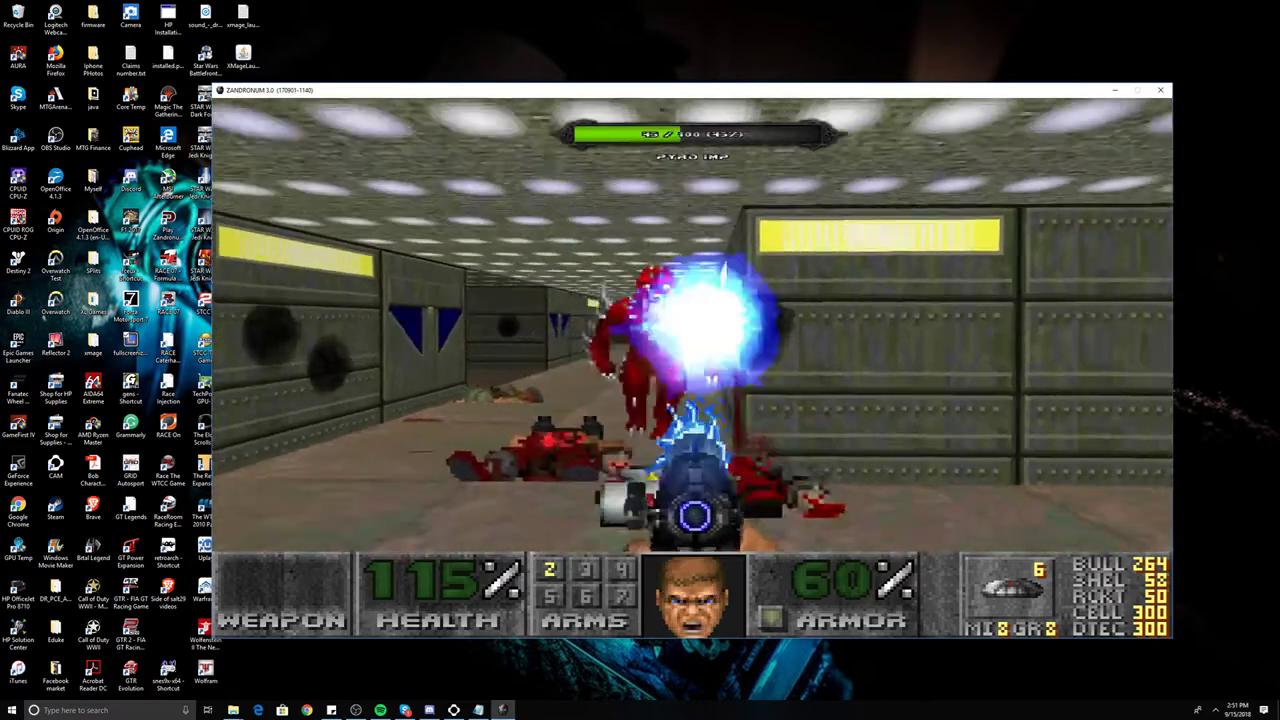
Step: Exit the game from its main menu
key("Escape")
key("Down")
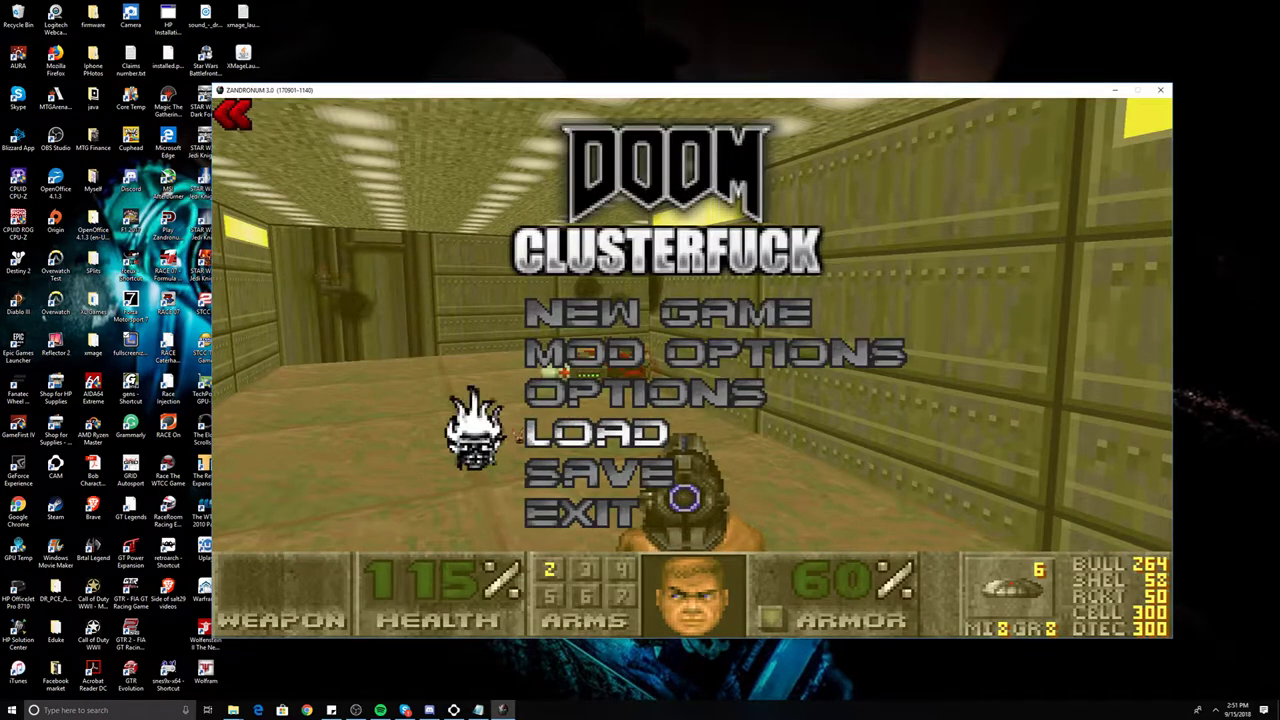
key("Down")
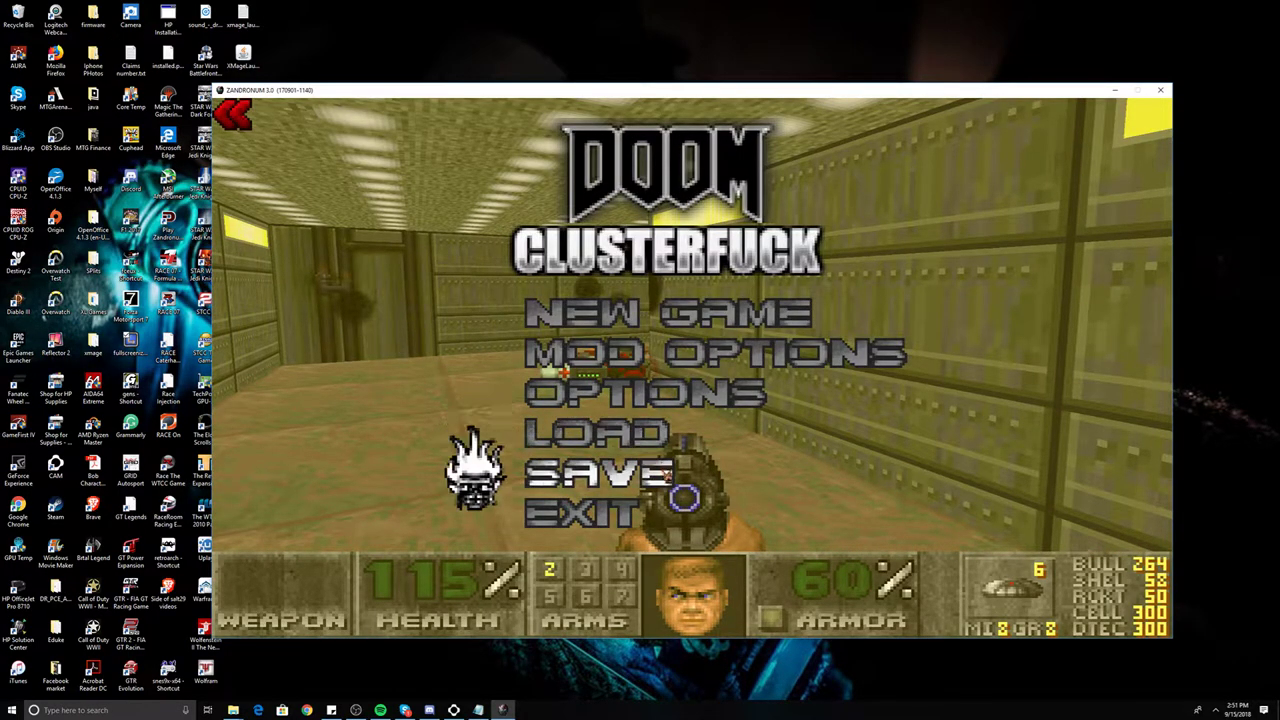
key("Down")
key("Return")
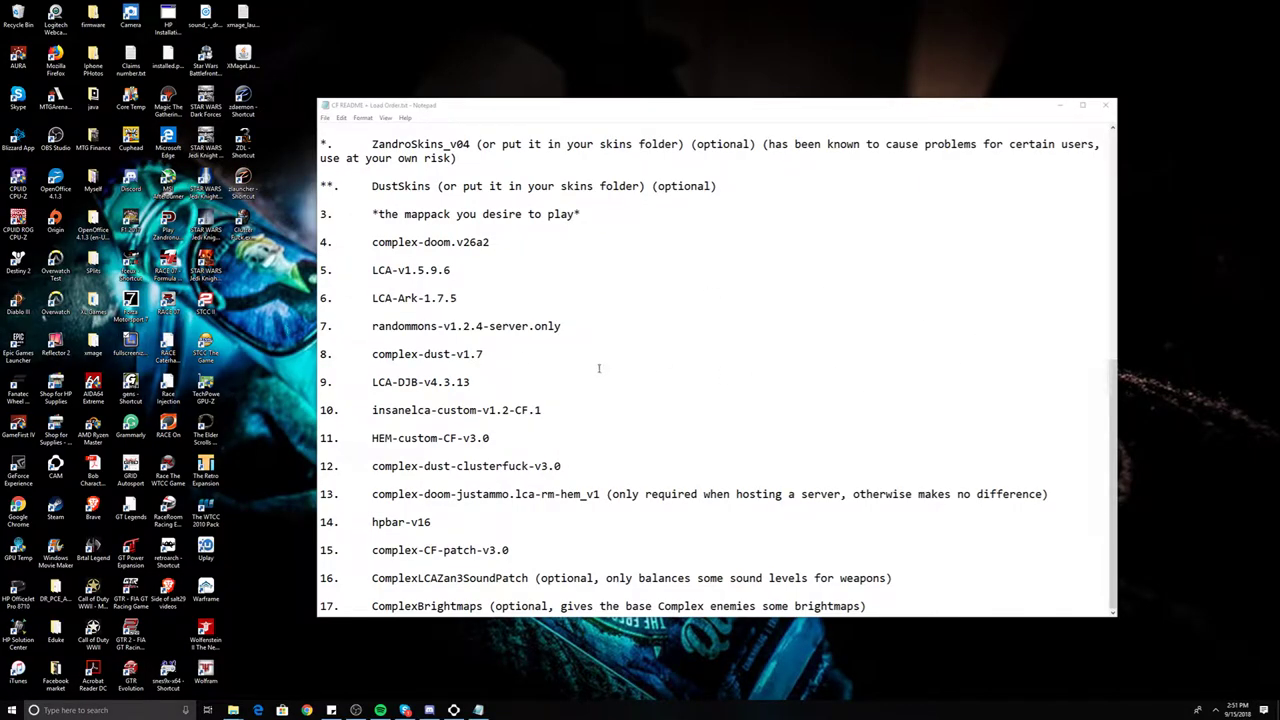
Step: Switch from the load-order readme to the Cluster Complex file window, view the T: and C: drives, and return to This PC
left_click(955, 309)
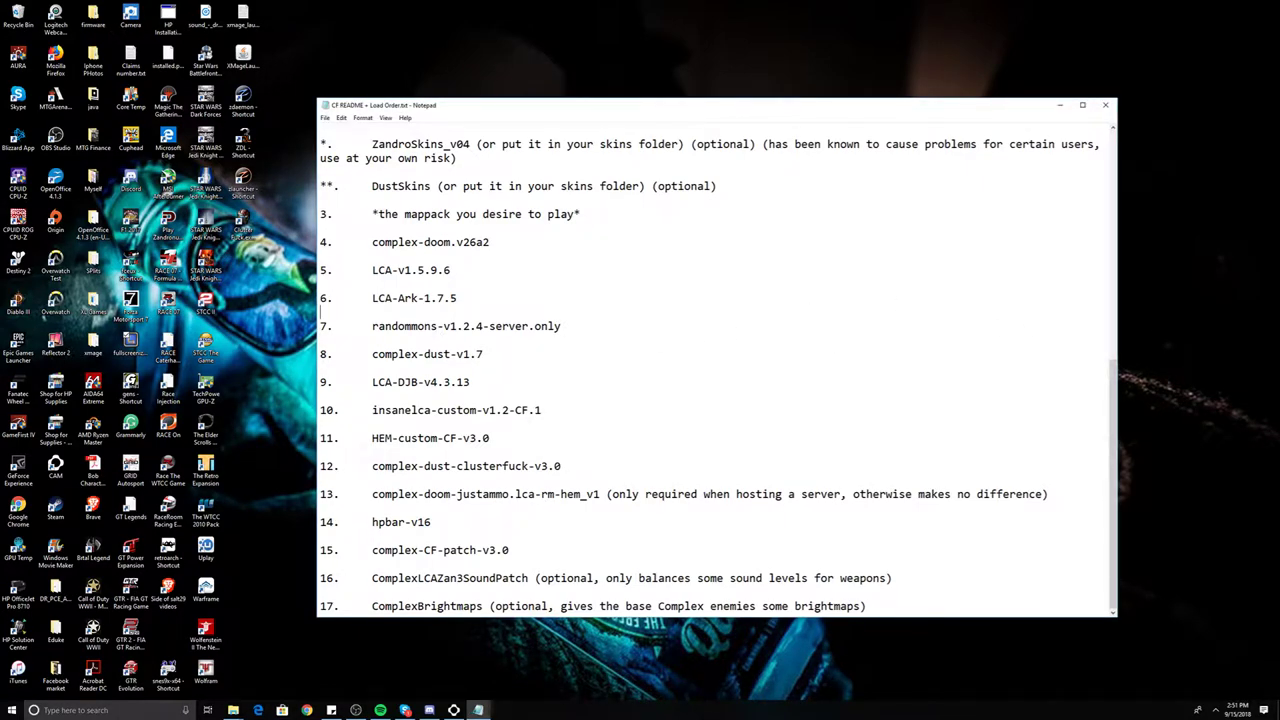
key("alt+Tab")
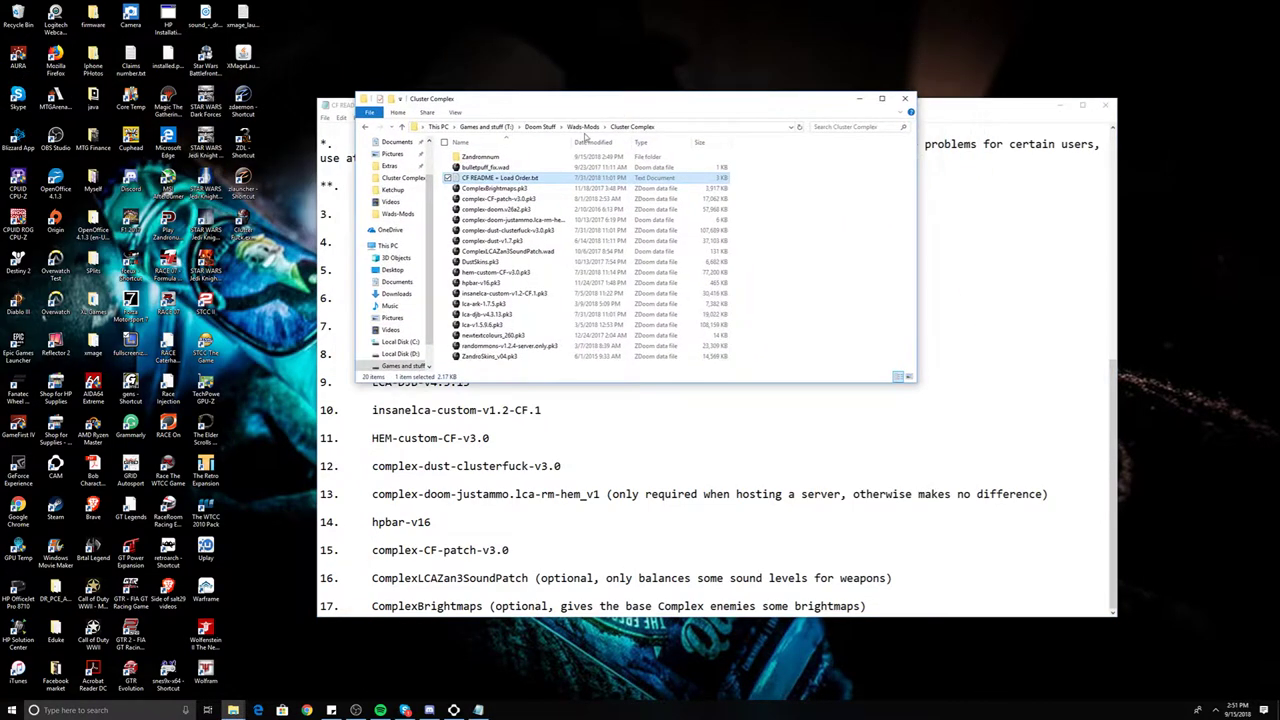
left_click(487, 126)
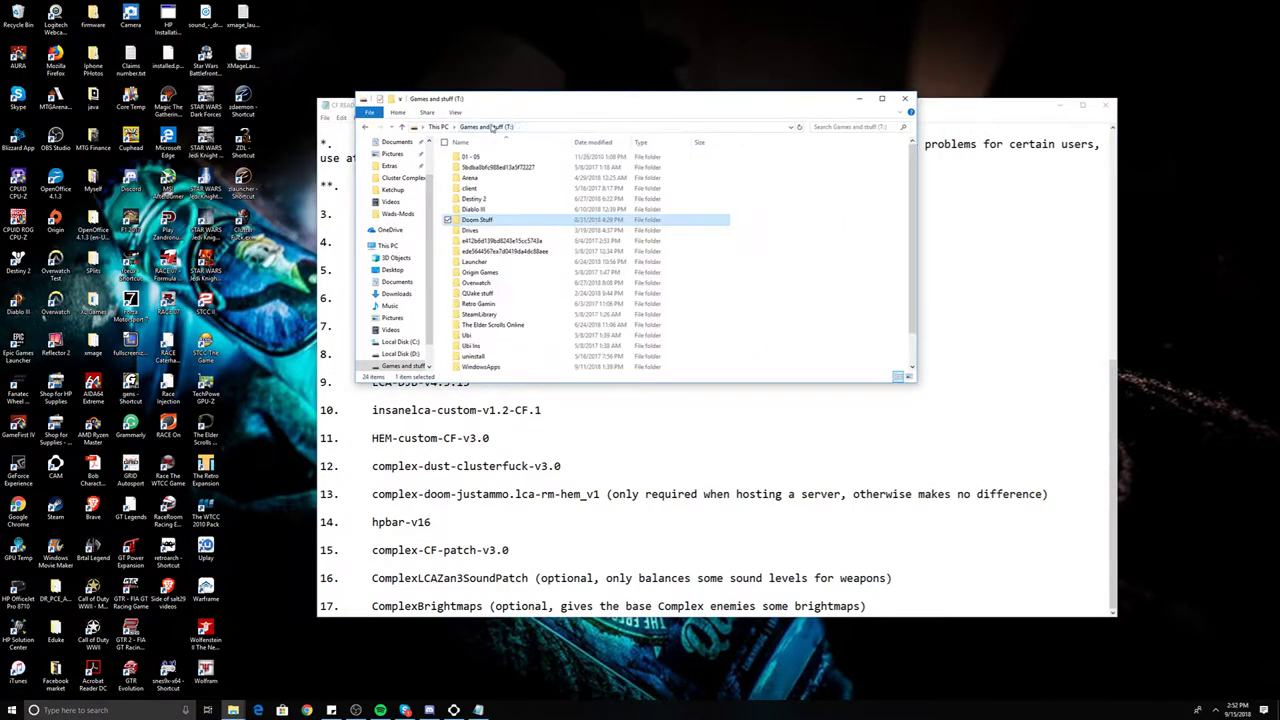
left_click(438, 127)
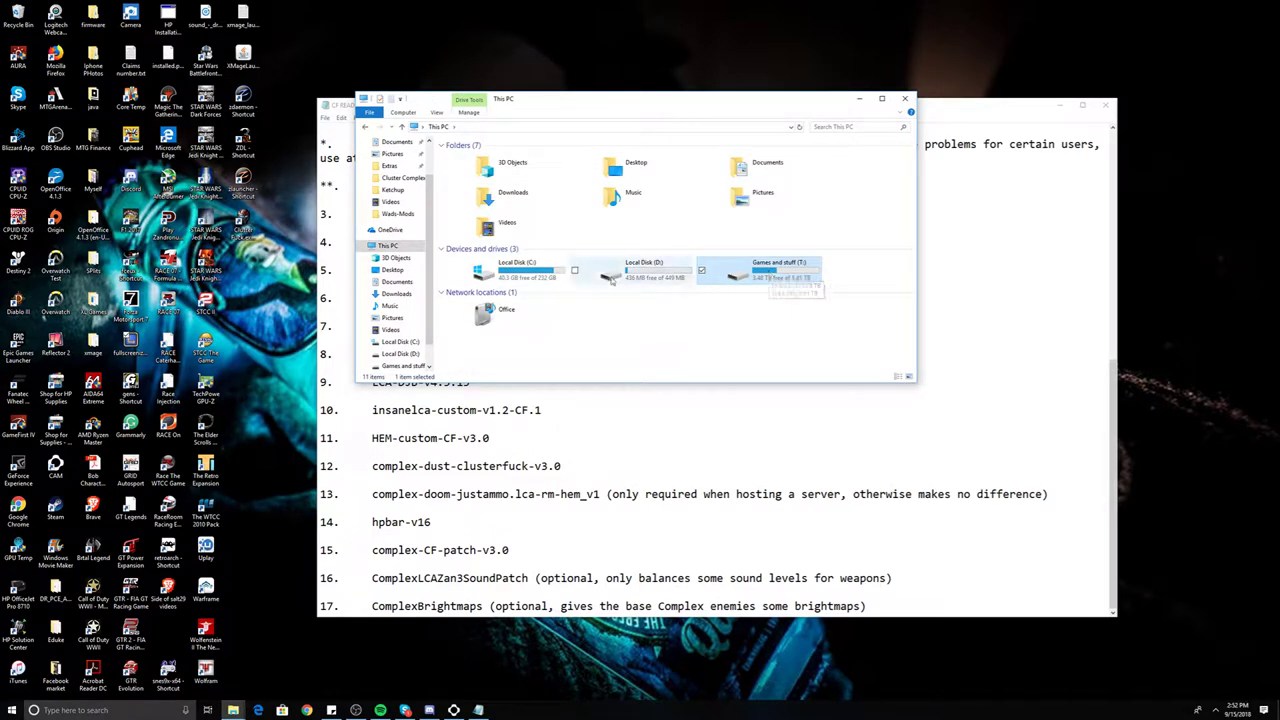
left_click(515, 280)
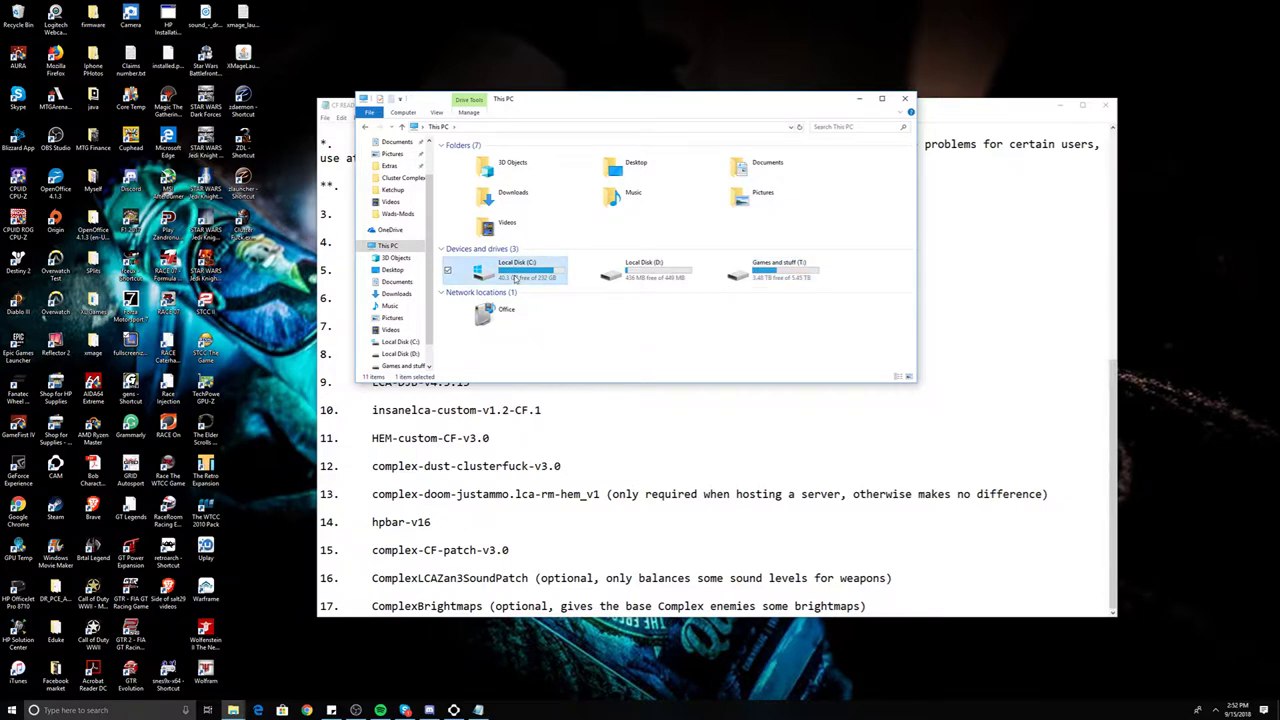
double_click(515, 280)
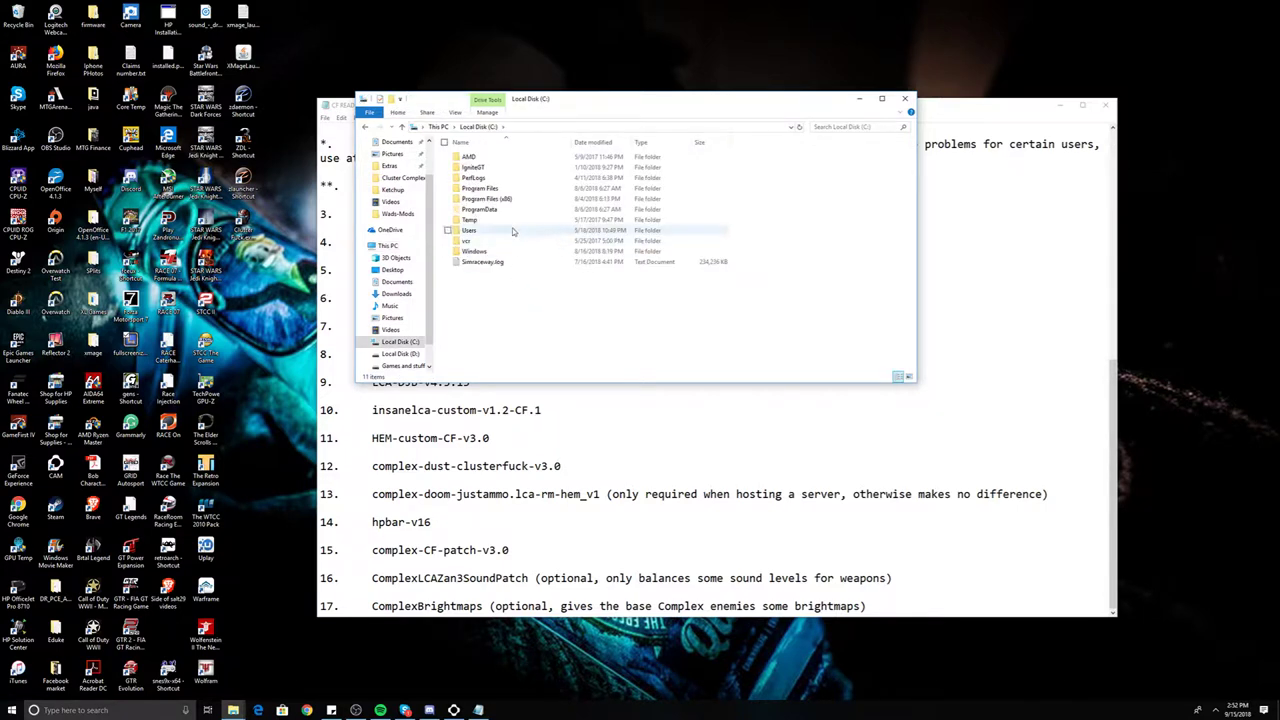
left_click(440, 127)
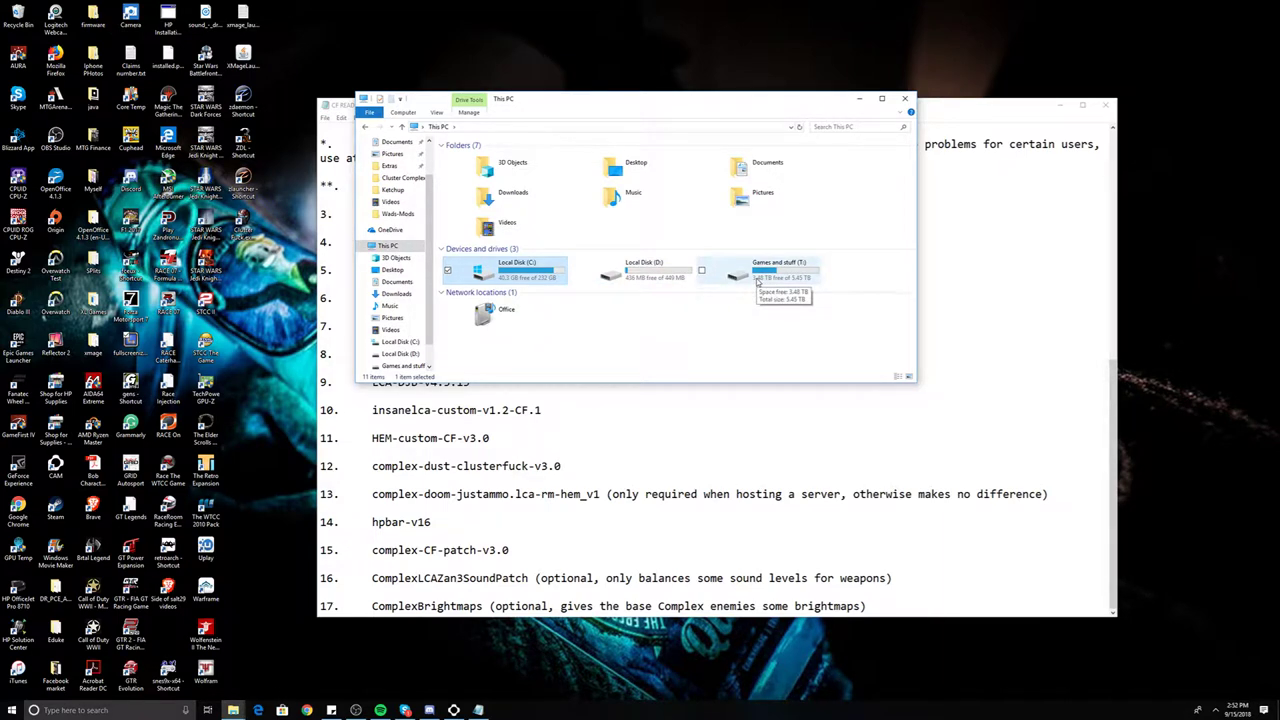
Step: Show the desktop's options for creating a new item, and open the Doom Stuff folder on the Games and stuff (T:) drive
right_click(284, 386)
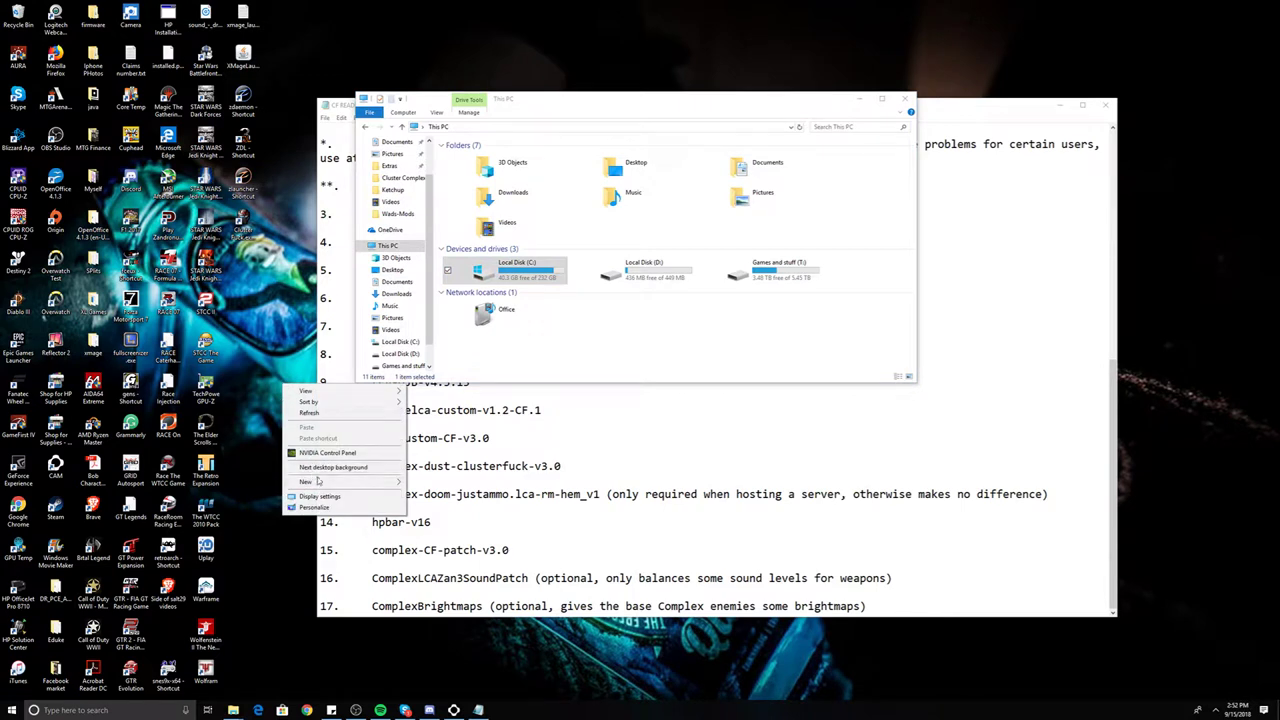
mouse_move(319, 482)
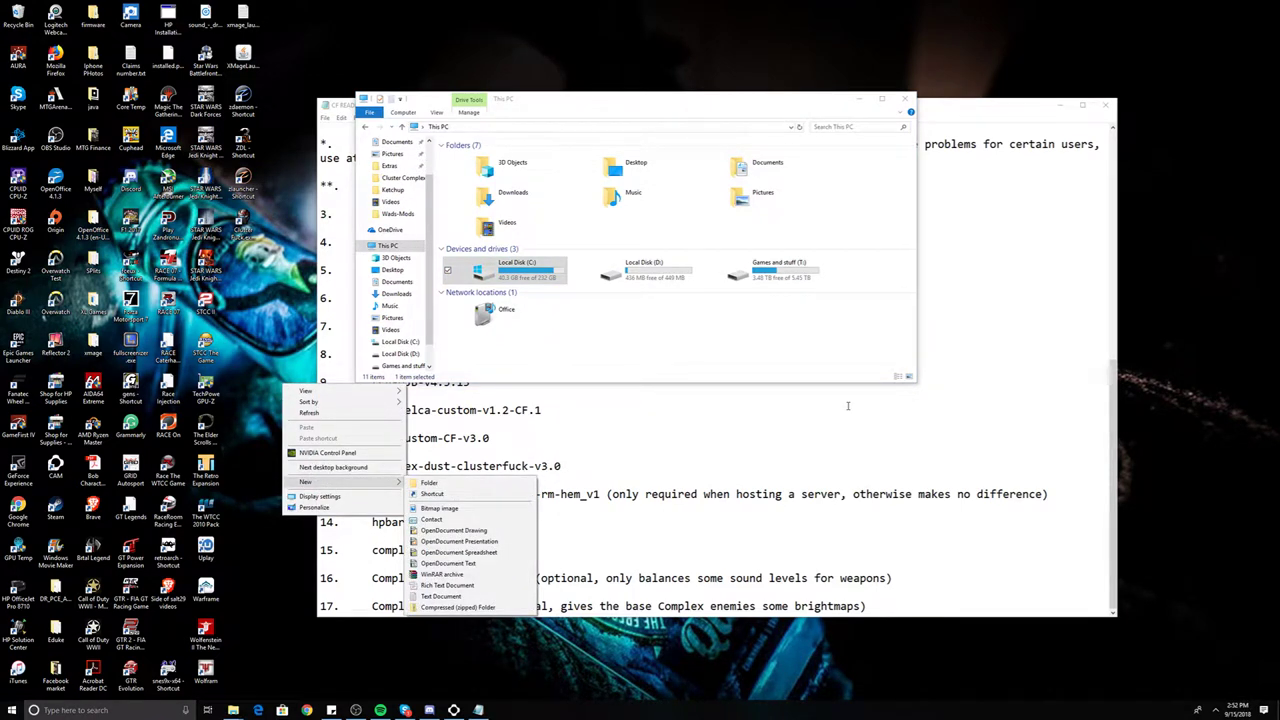
double_click(775, 268)
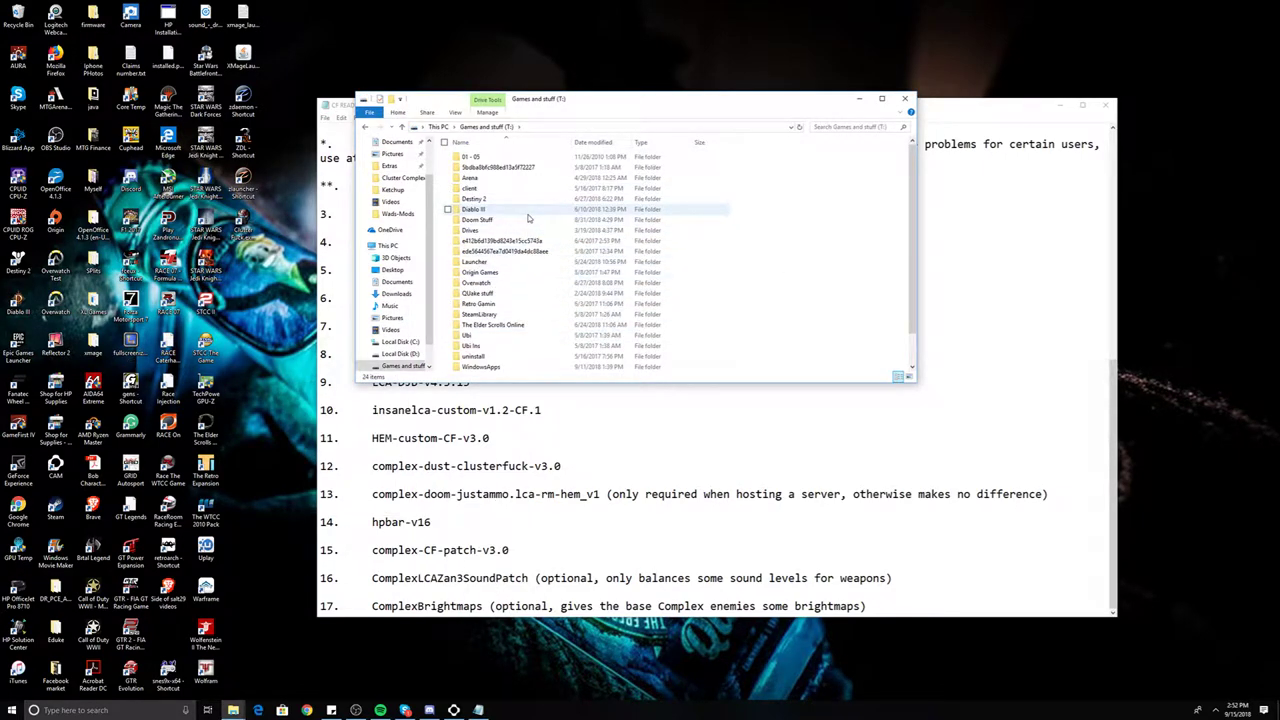
double_click(525, 221)
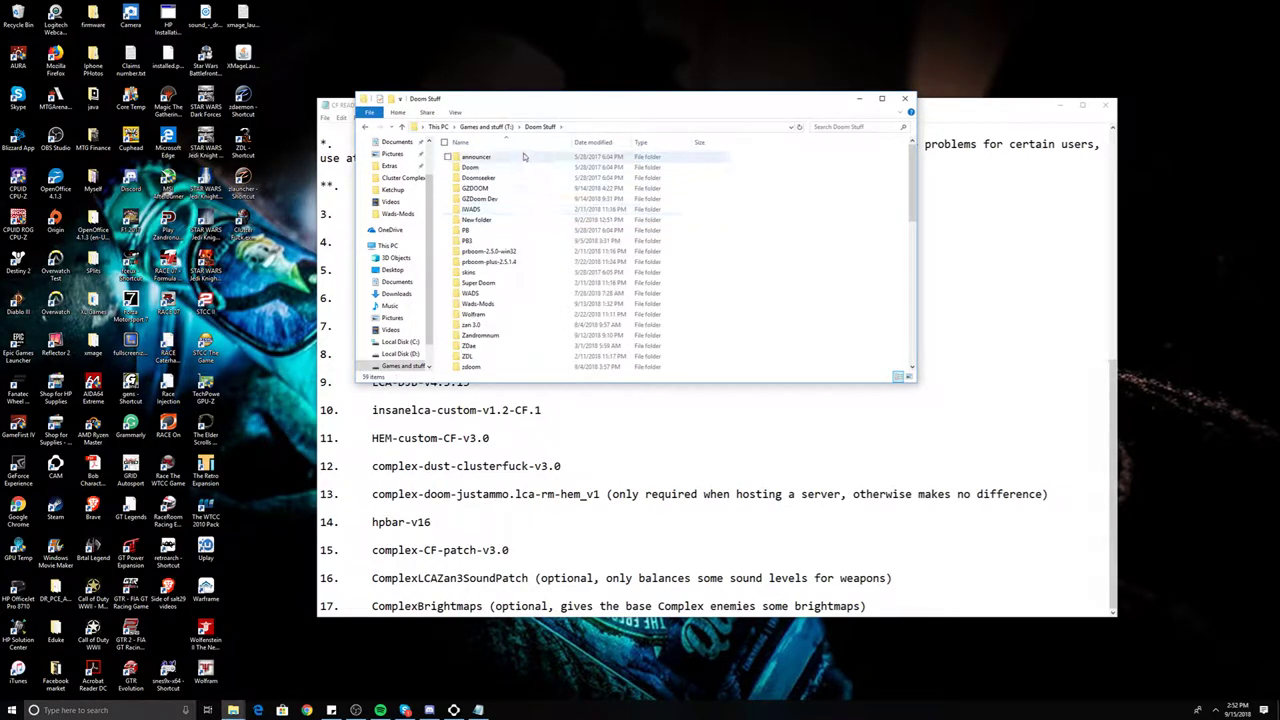
Step: Look through the folders and files in Doom Stuff and open its Zandromnum folder to view the program files
scroll(518, 180, "down", 1)
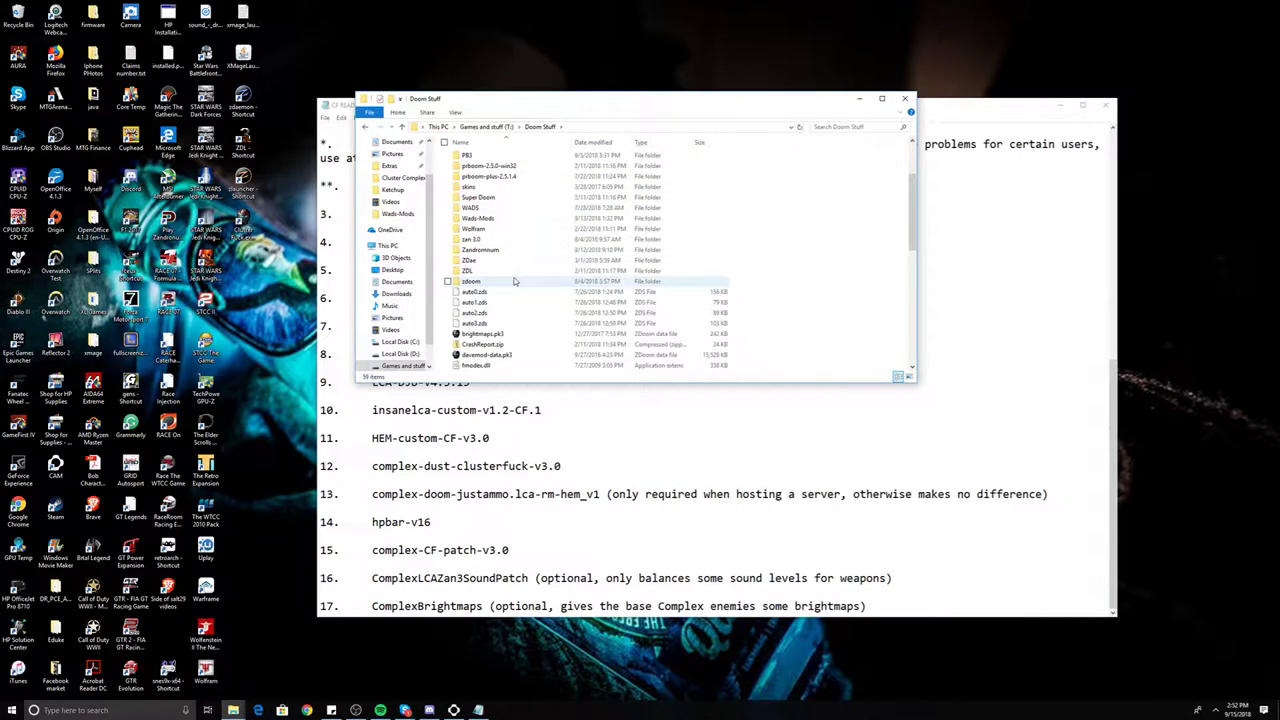
scroll(530, 322, "down", 2)
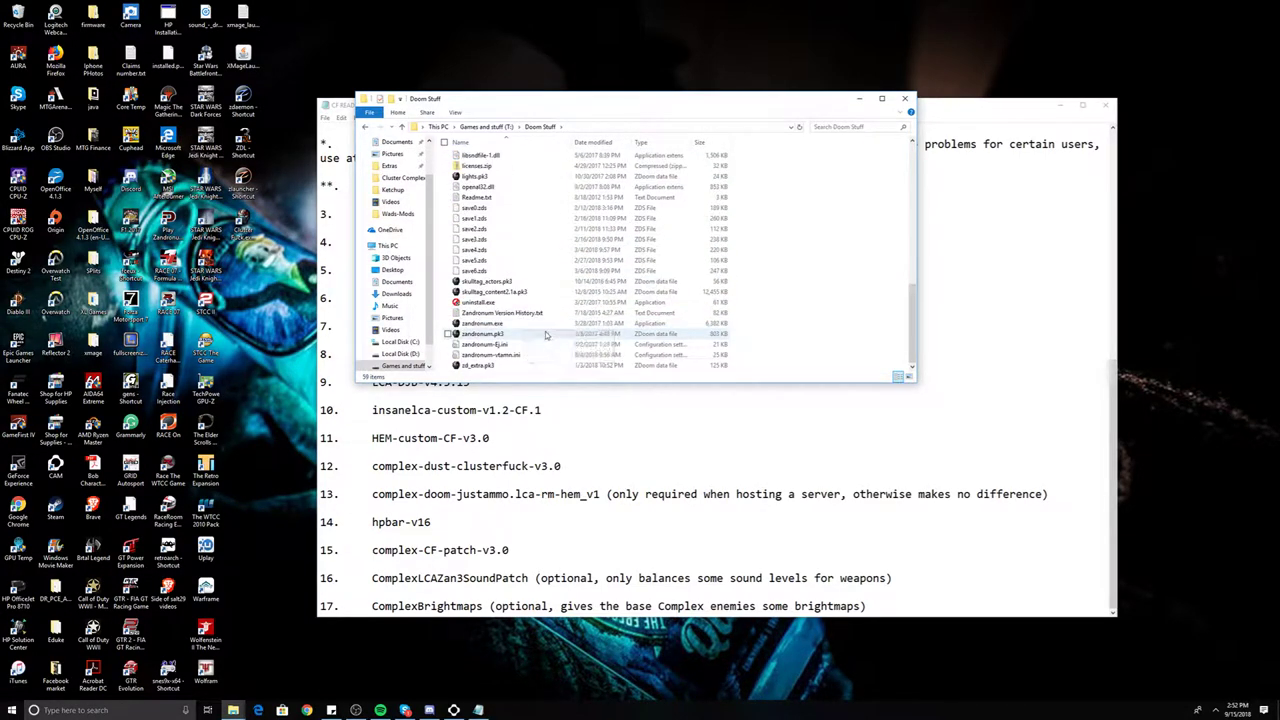
scroll(540, 330, "down", 4)
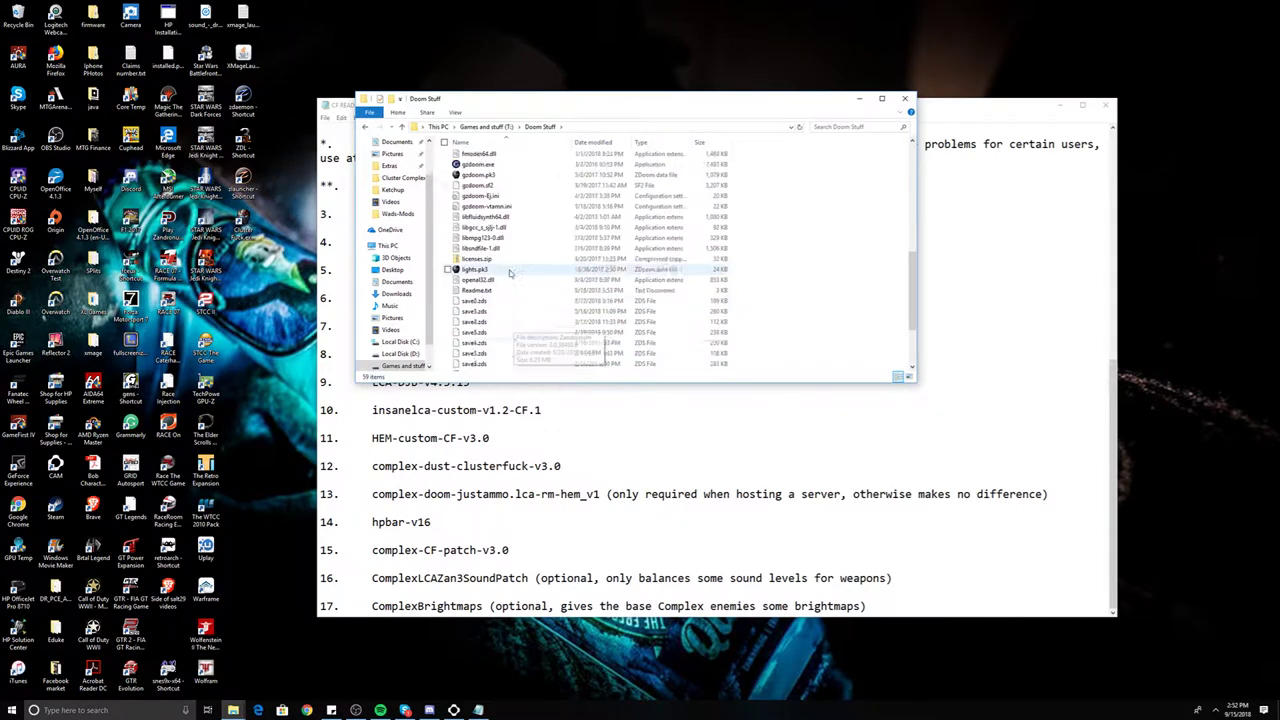
scroll(514, 240, "up", 5)
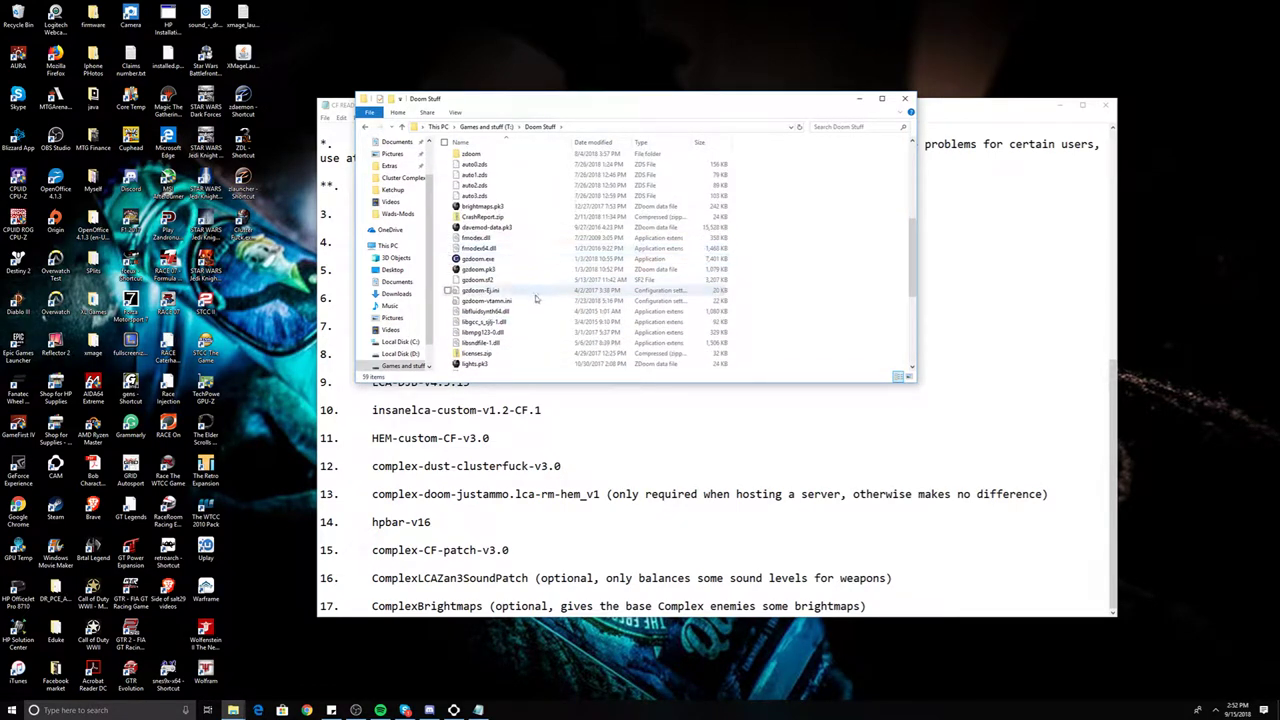
scroll(533, 291, "down", 8)
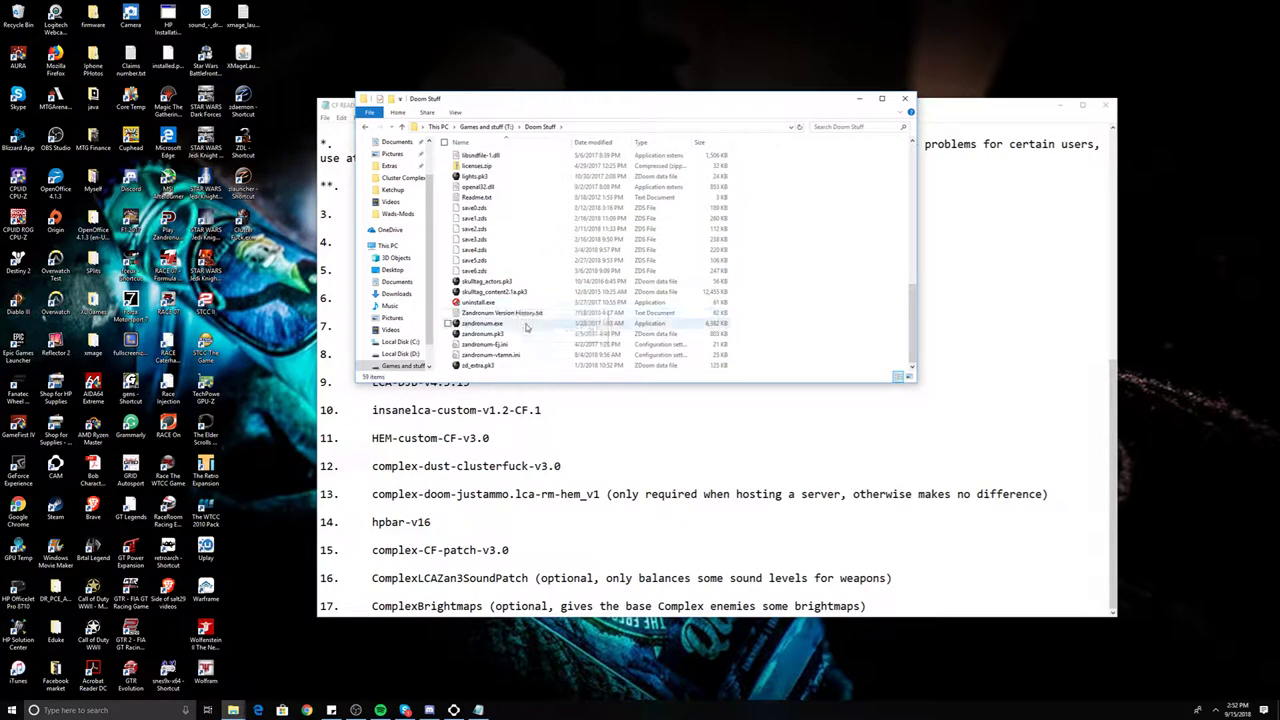
scroll(529, 316, "up", 10)
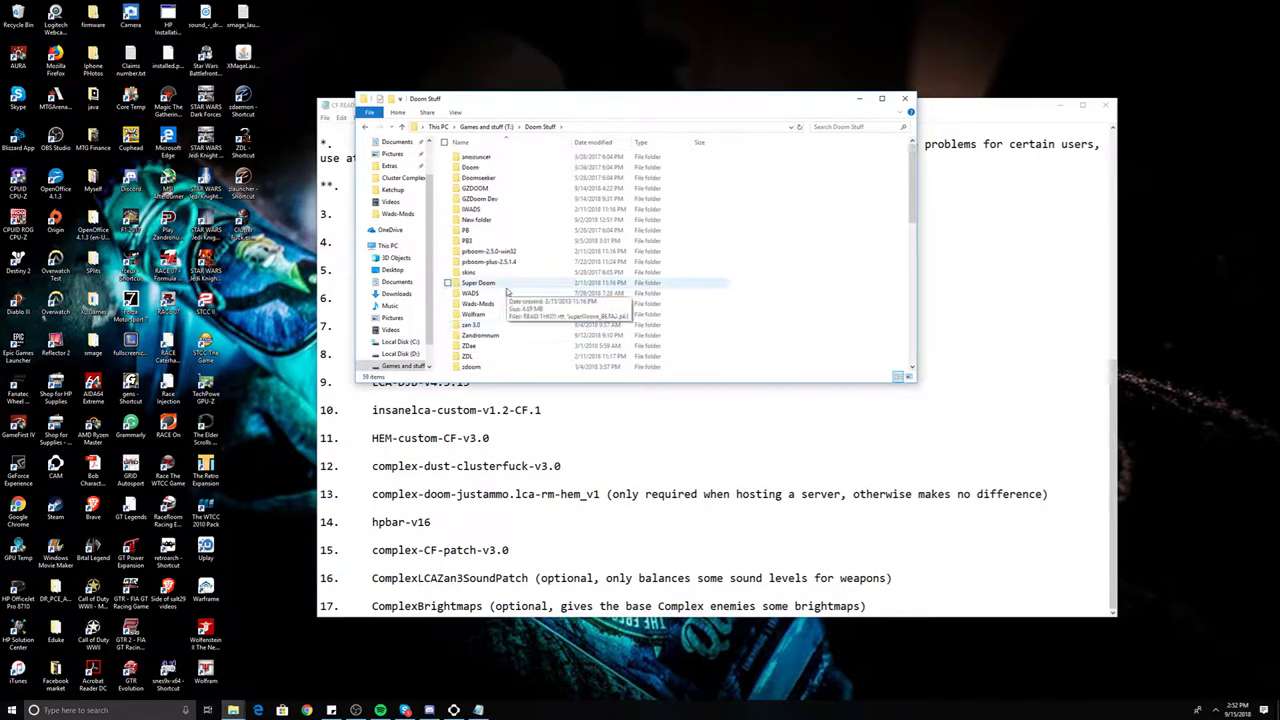
double_click(531, 341)
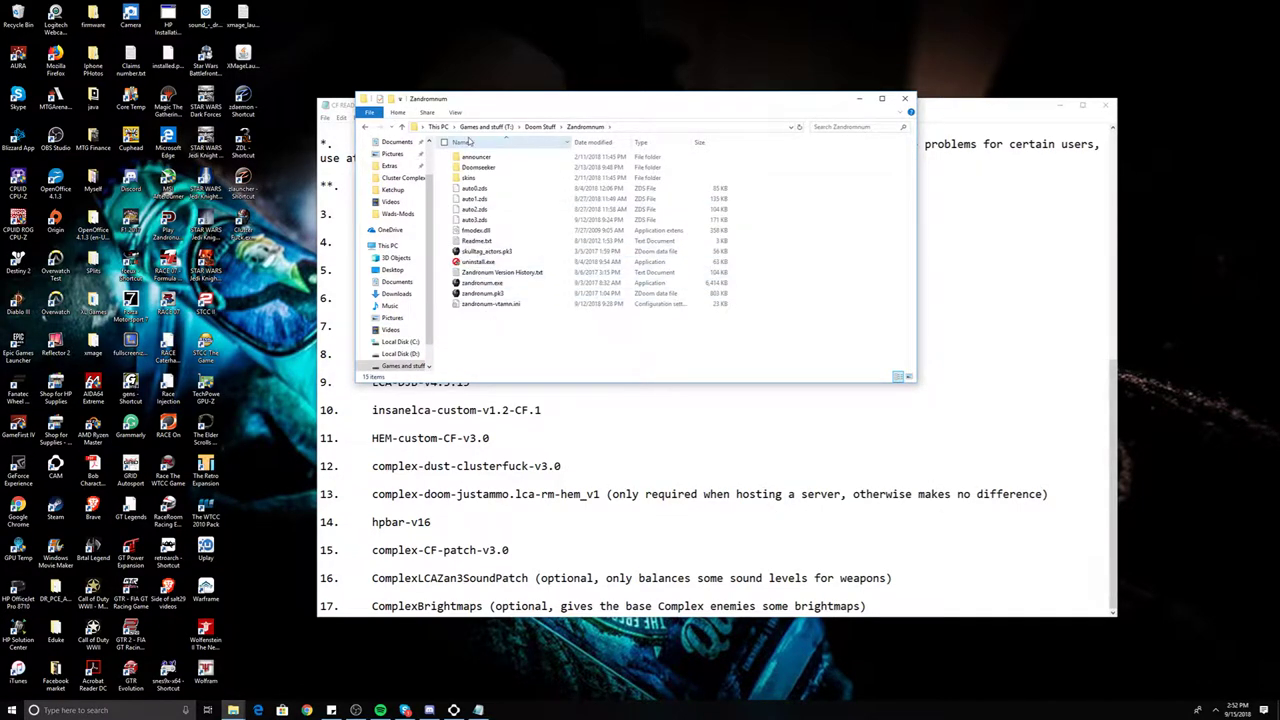
Step: Return to Doom Stuff and open the Complex folder inside Wads-Mods to view its mod files
left_click(540, 126)
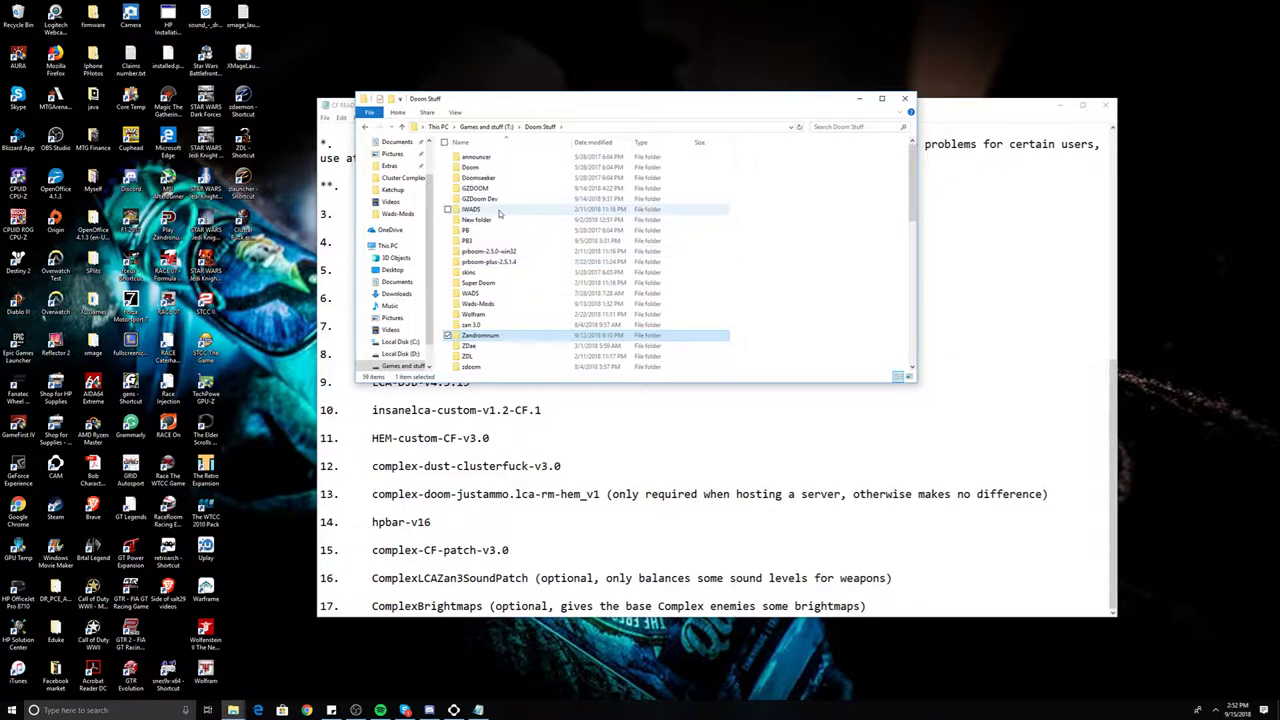
double_click(507, 304)
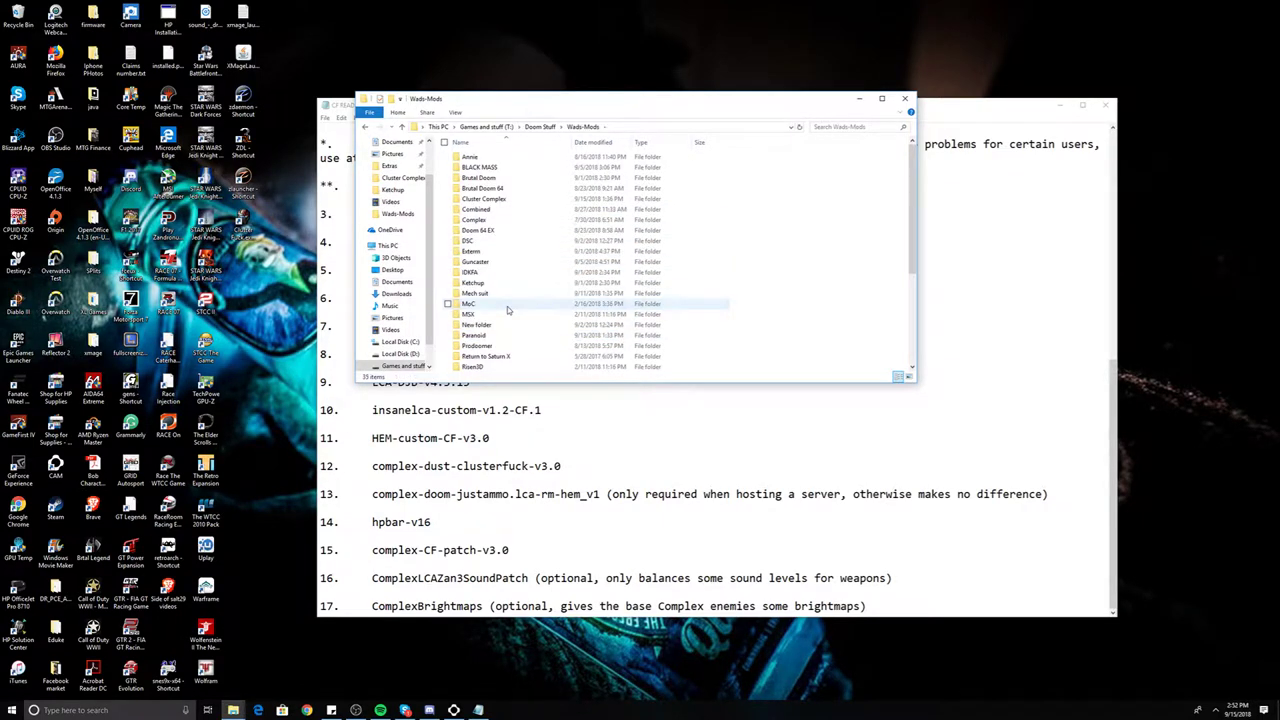
double_click(504, 221)
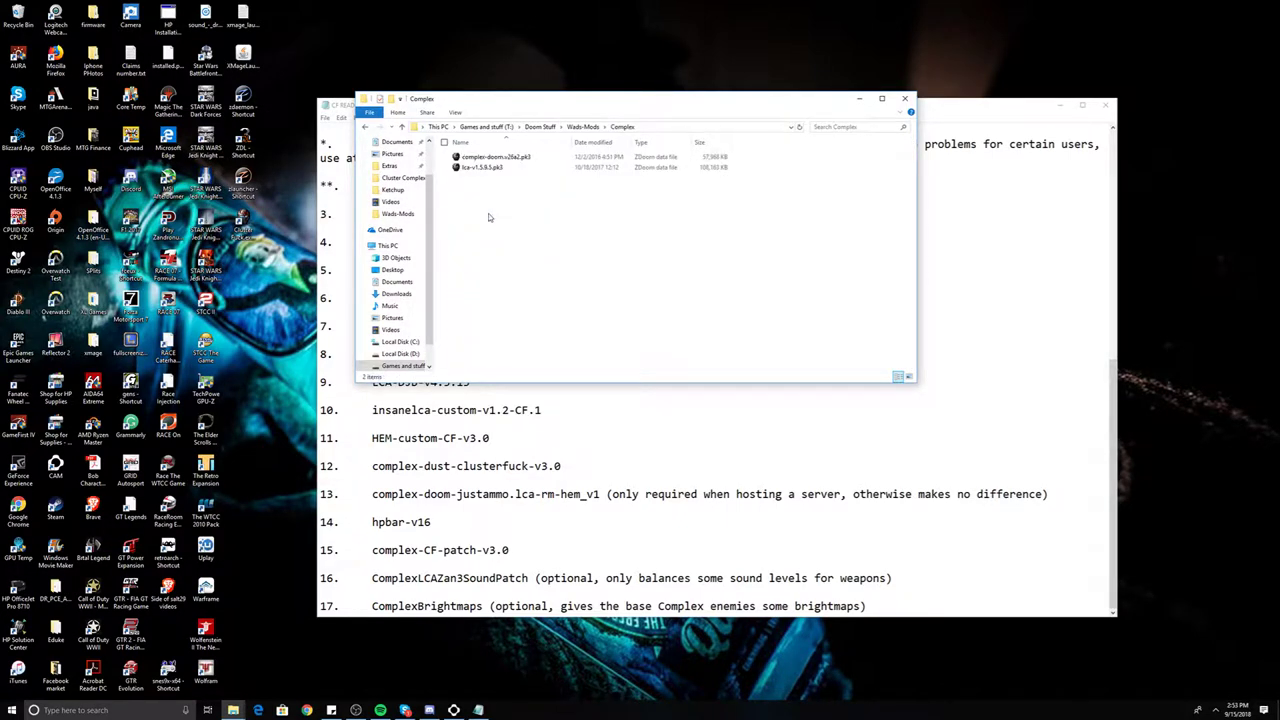
Step: Open the Cluster Complex folder in Wads-Mods and select all its files, then only CF README + Load Order.txt
left_click(584, 127)
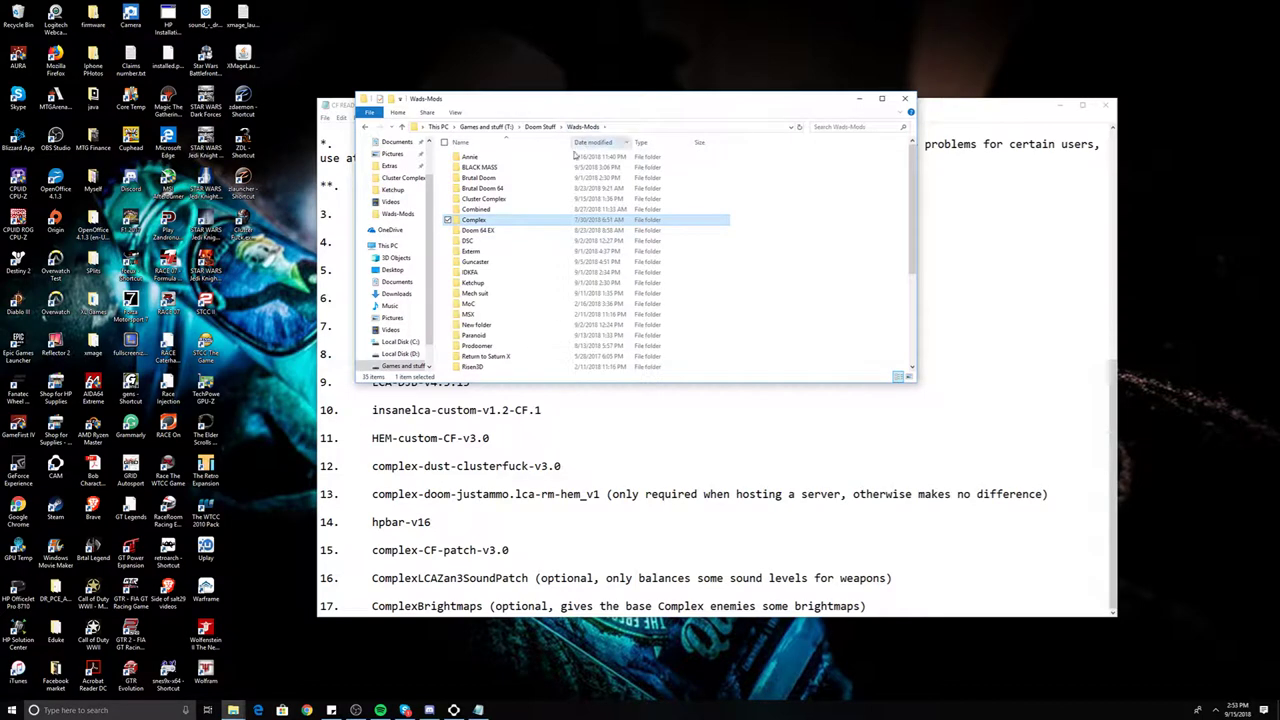
double_click(537, 199)
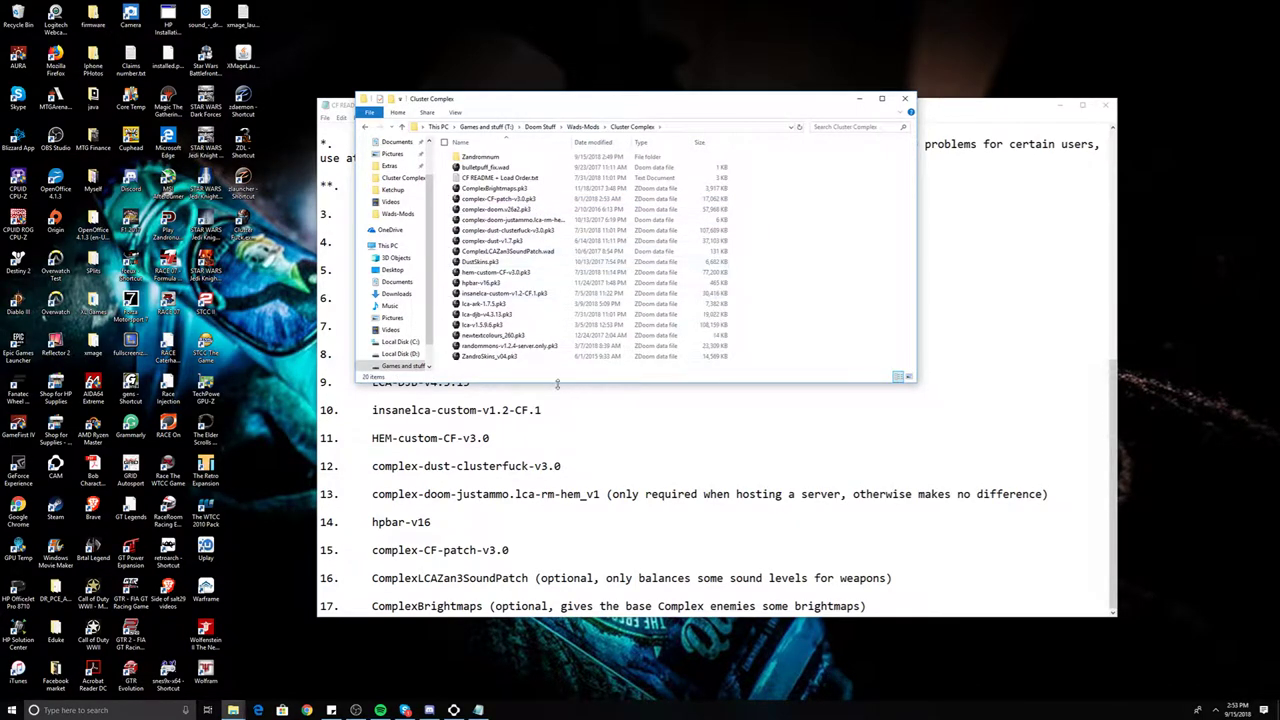
left_click_drag(498, 370, 456, 167)
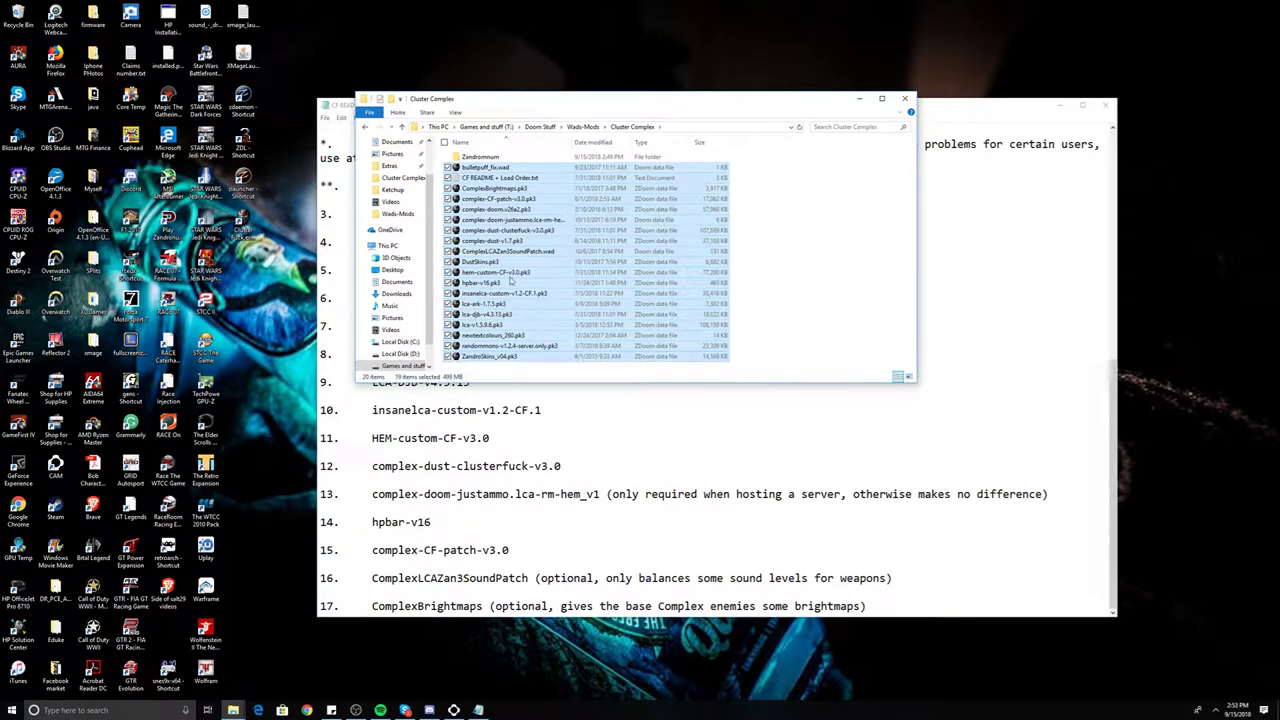
left_click(502, 178)
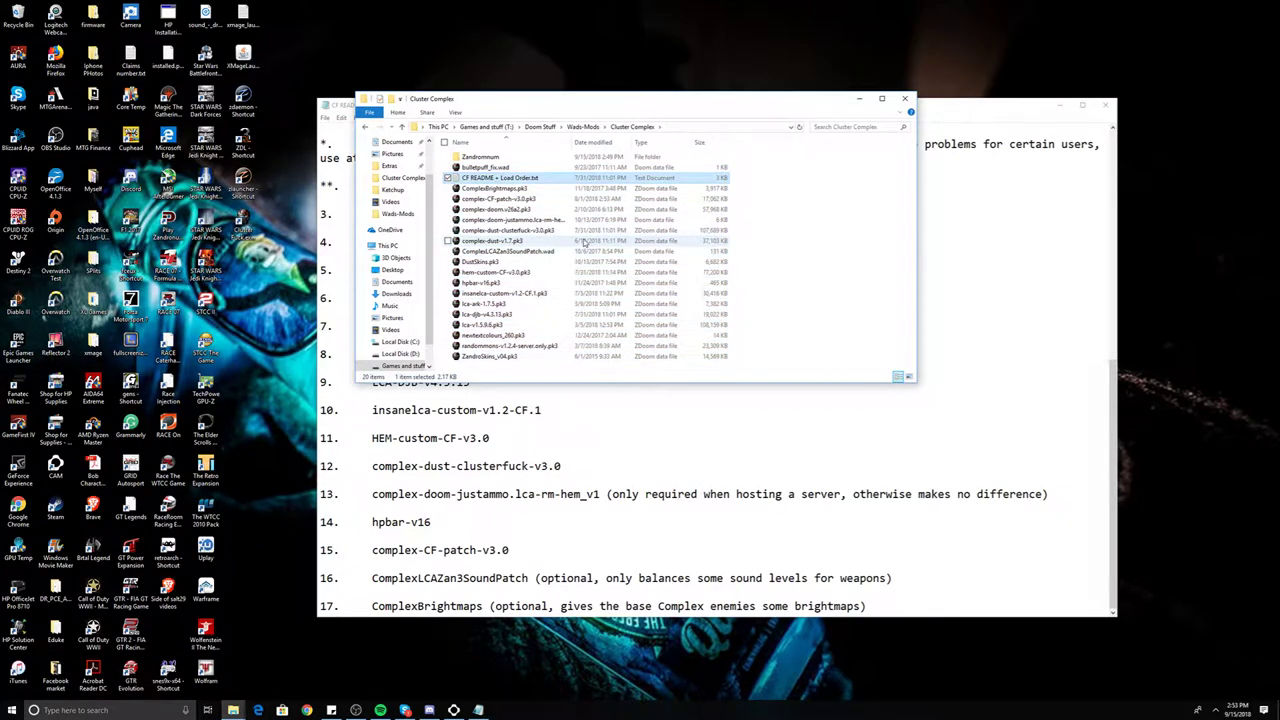
Step: Open the Zandromnum folder inside Cluster Complex and open its Zandronum .ini configuration file for editing
left_click(546, 162)
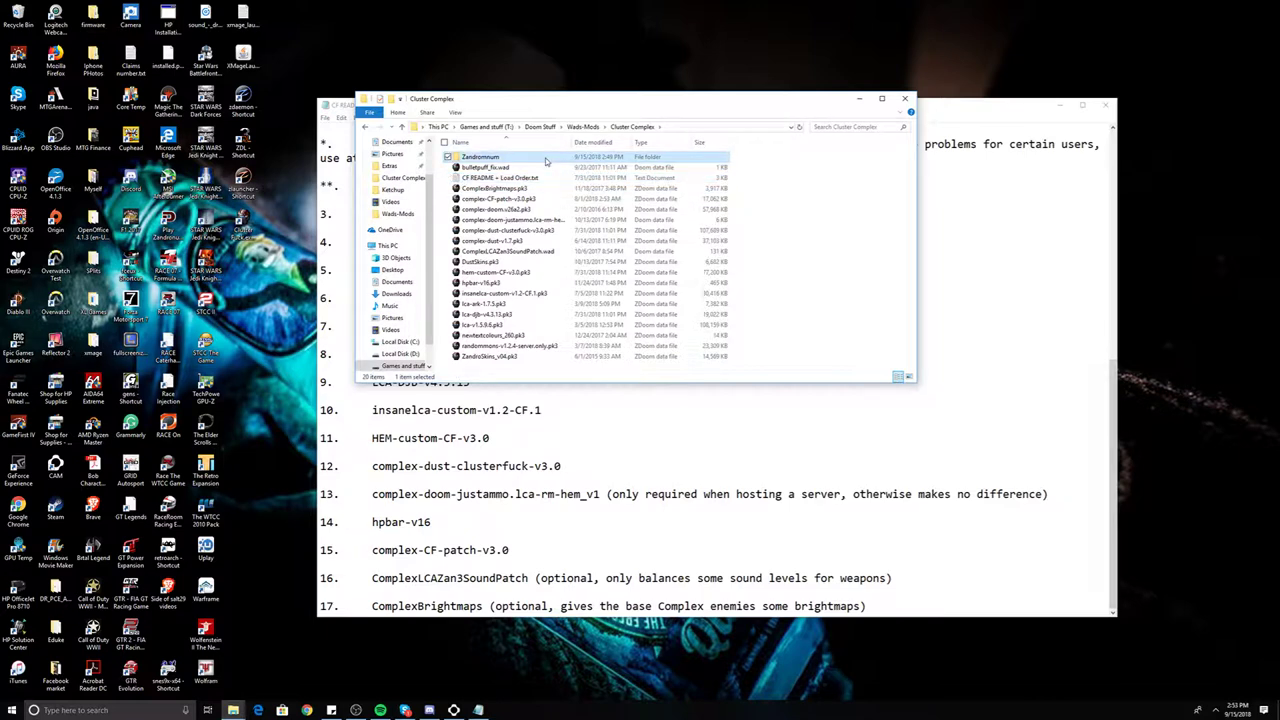
double_click(546, 162)
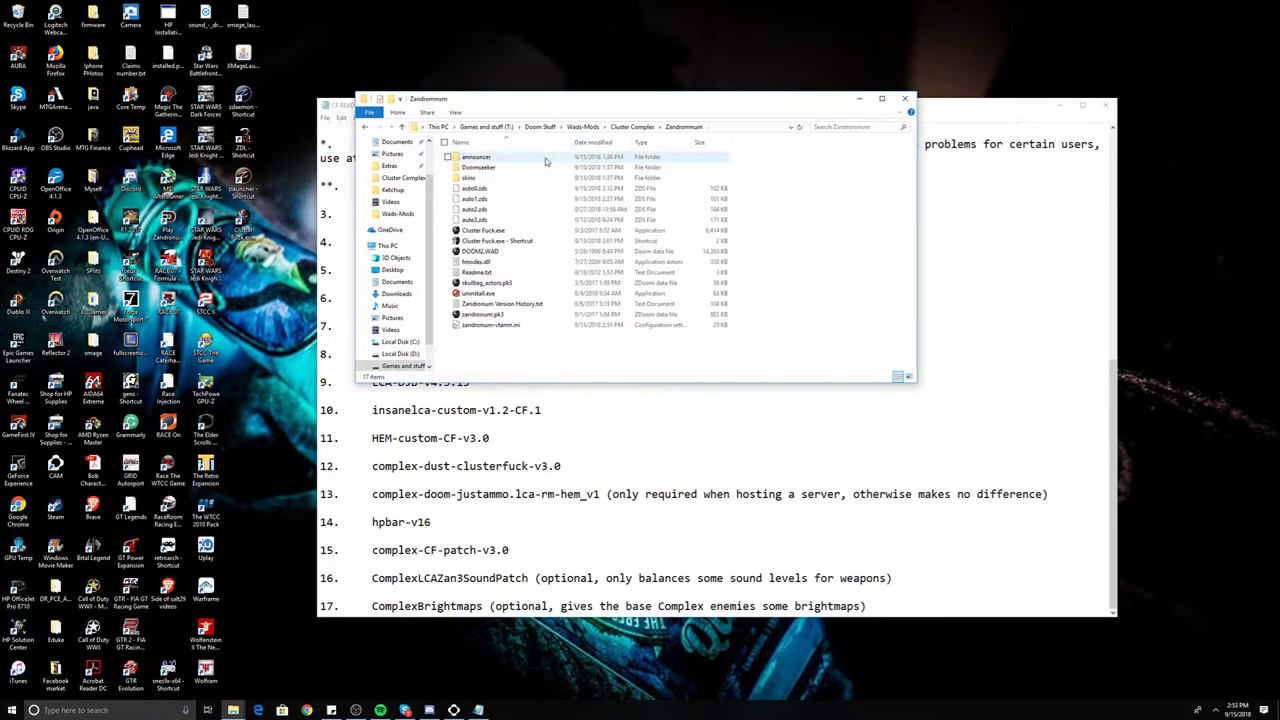
right_click(514, 329)
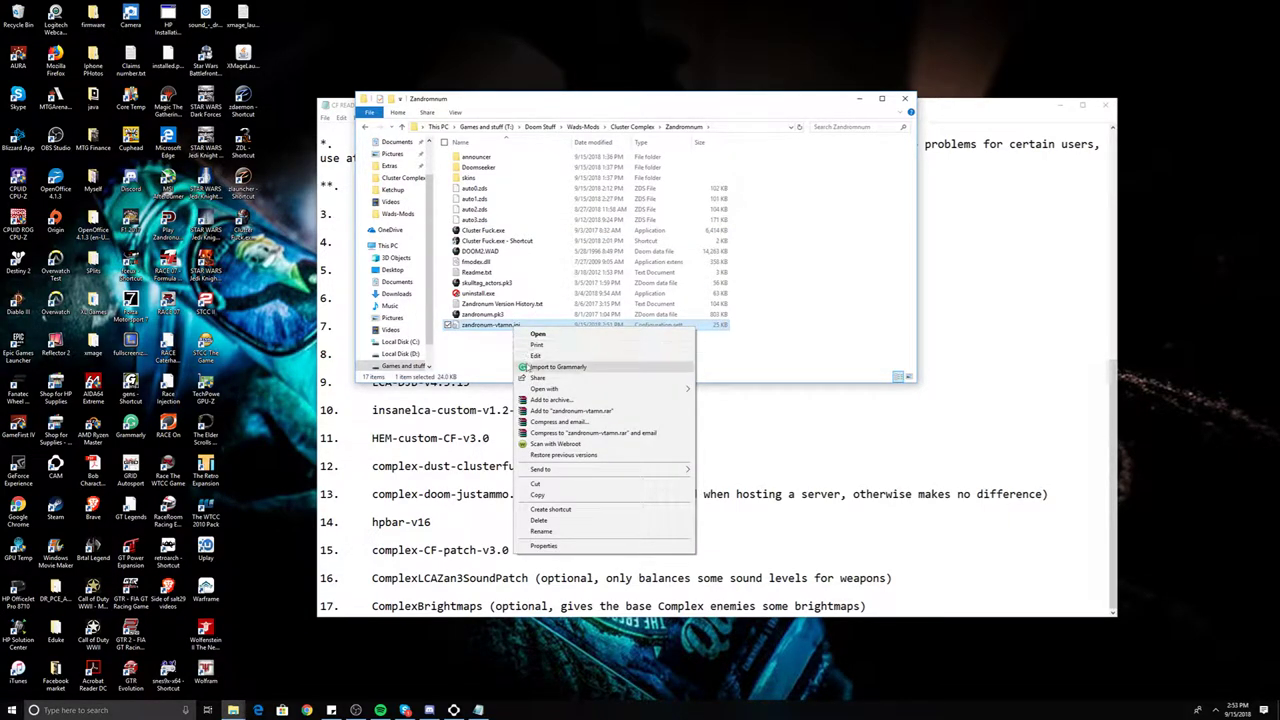
left_click(530, 355)
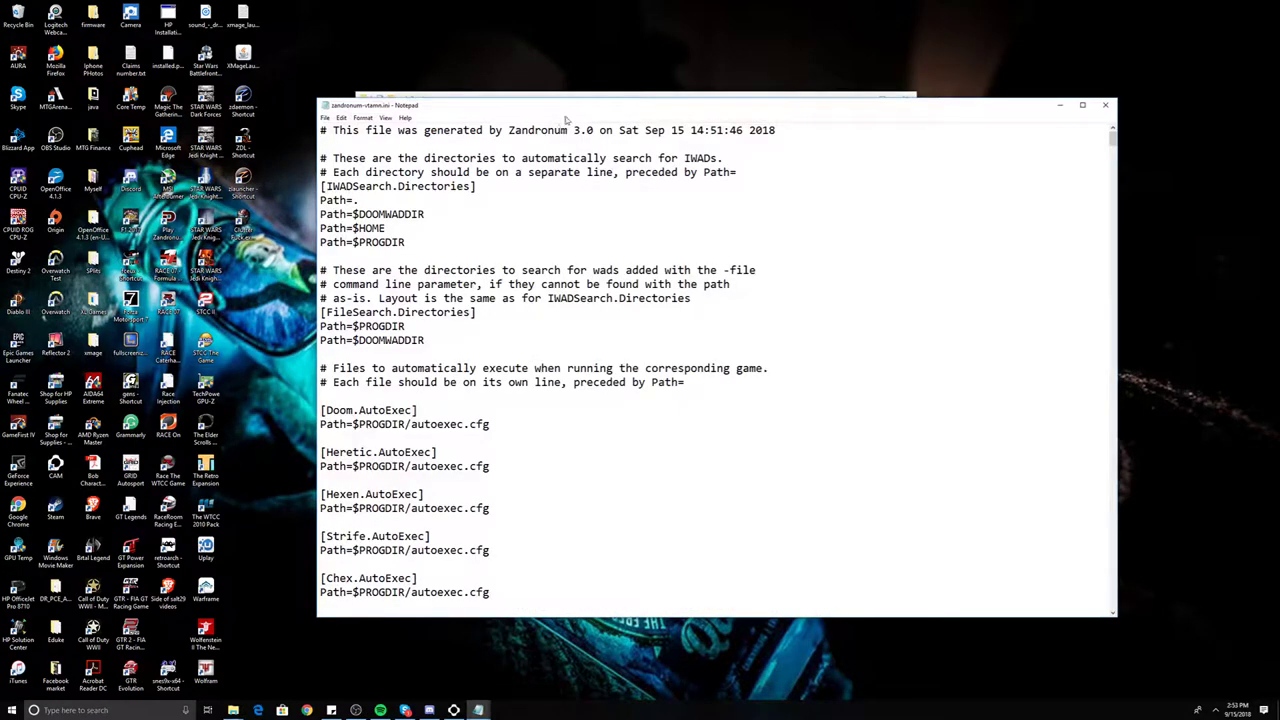
Step: Arrange the CF README + Load Order and Zandronum .ini windows side by side, with the start of the mod load order in view
left_click_drag(567, 110, 705, 141)
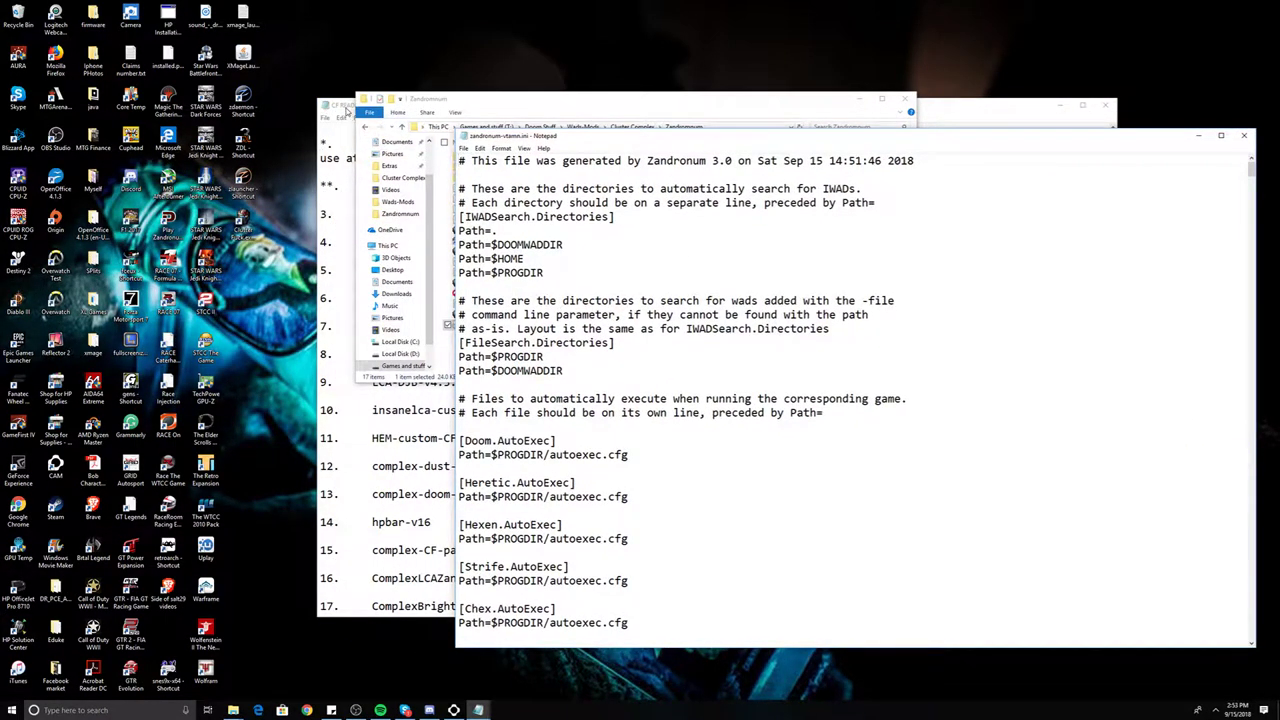
left_click_drag(348, 107, 44, 14)
scroll(205, 211, "up", 7)
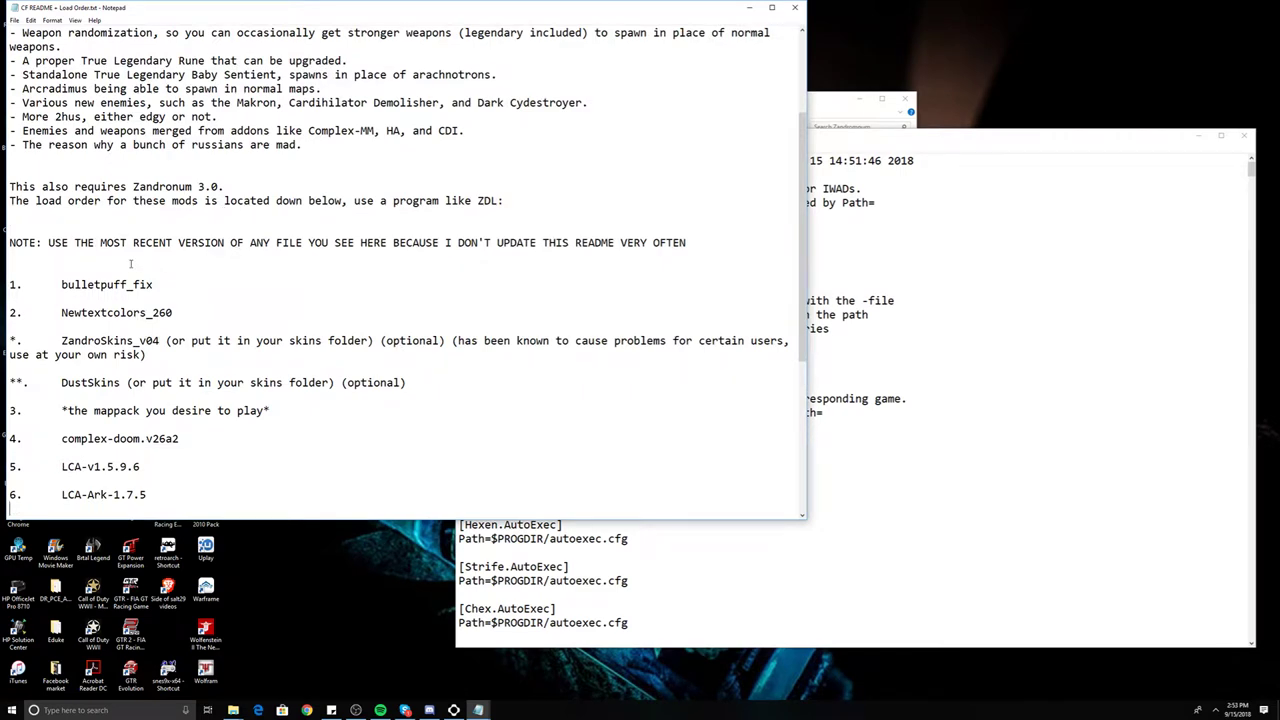
scroll(129, 273, "down", 7)
scroll(129, 273, "up", 7)
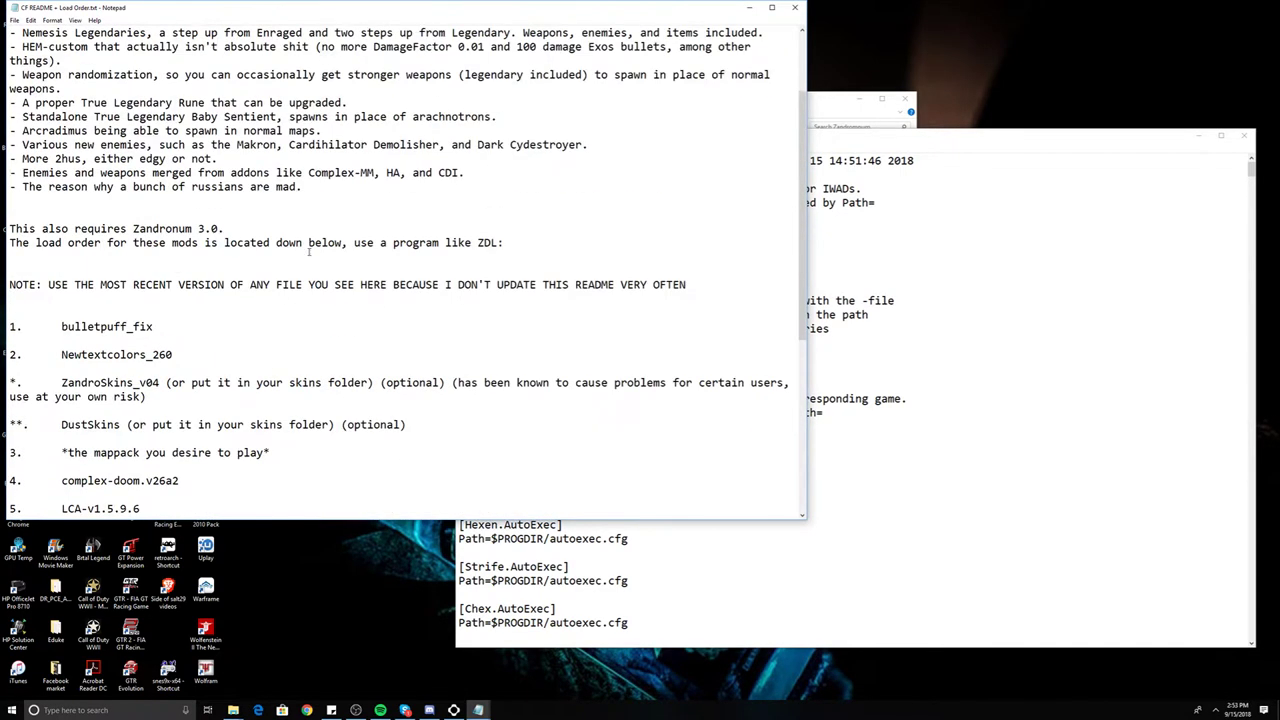
left_click(912, 150)
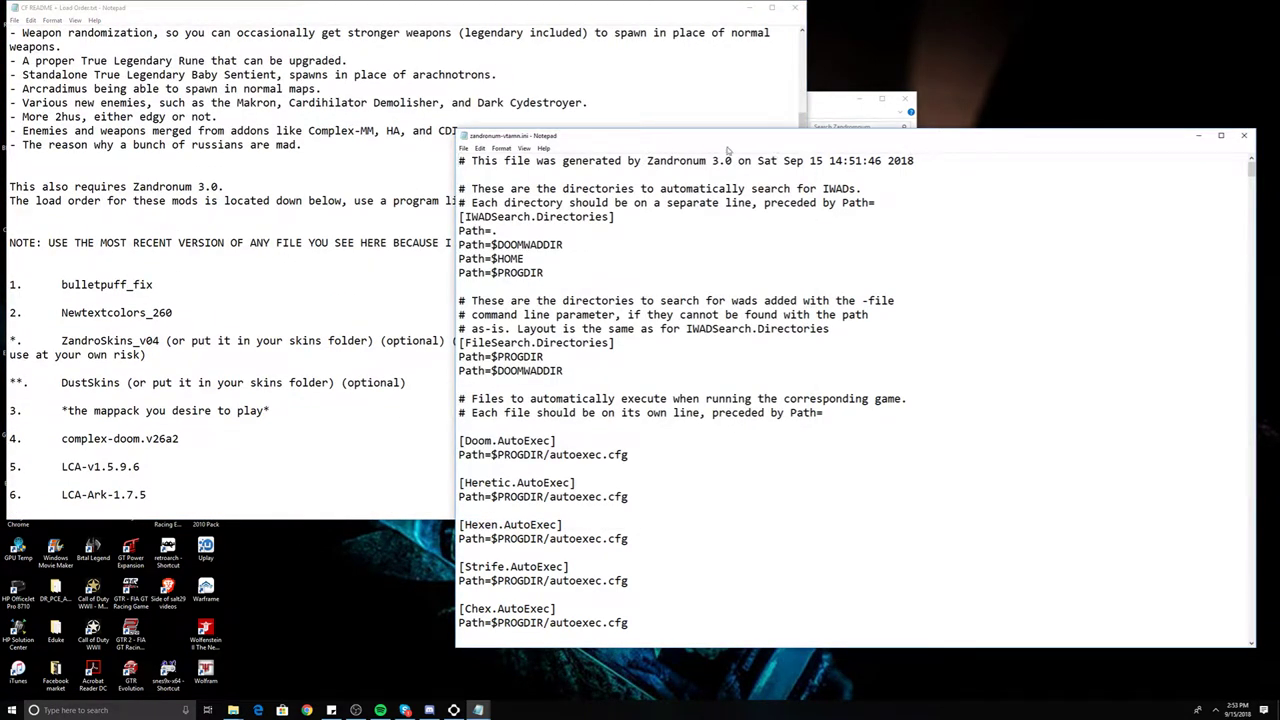
left_click_drag(748, 144, 779, 45)
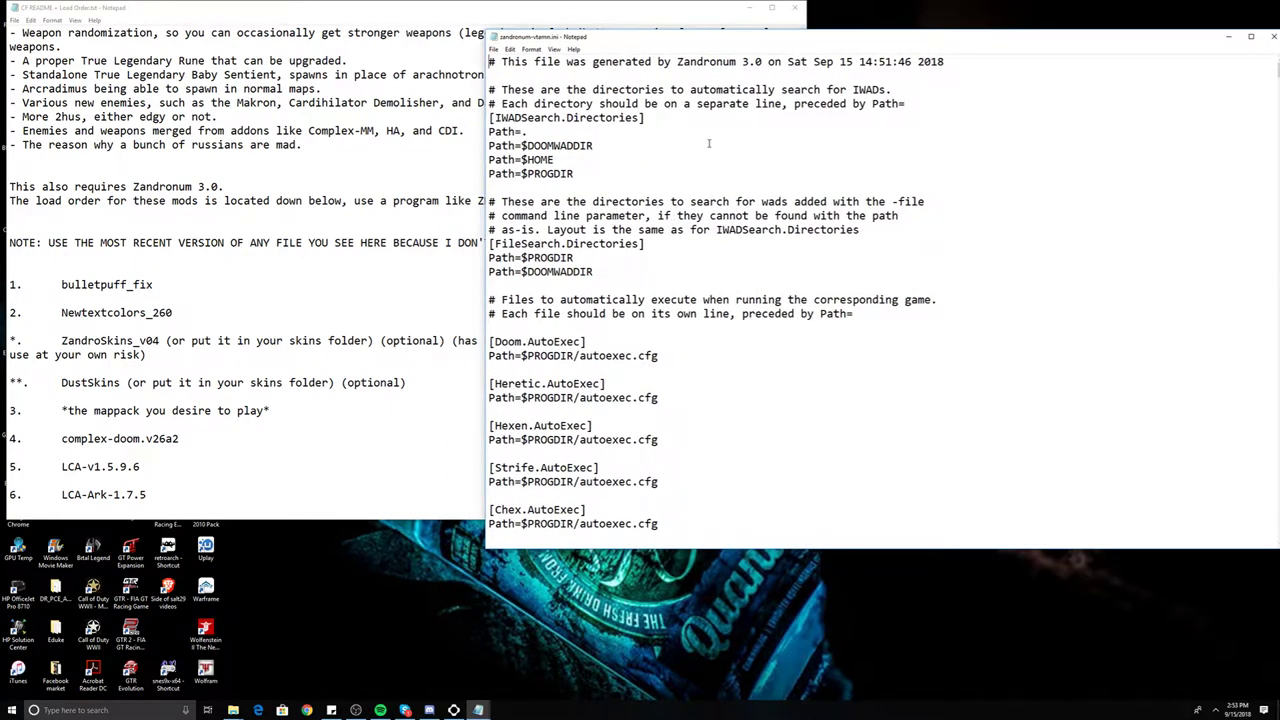
Step: Find the [Doom.Autoload] section in the .ini file, highlight its heading and look over the autoload sections around it
scroll(768, 174, "down", 10)
scroll(768, 174, "down", 1)
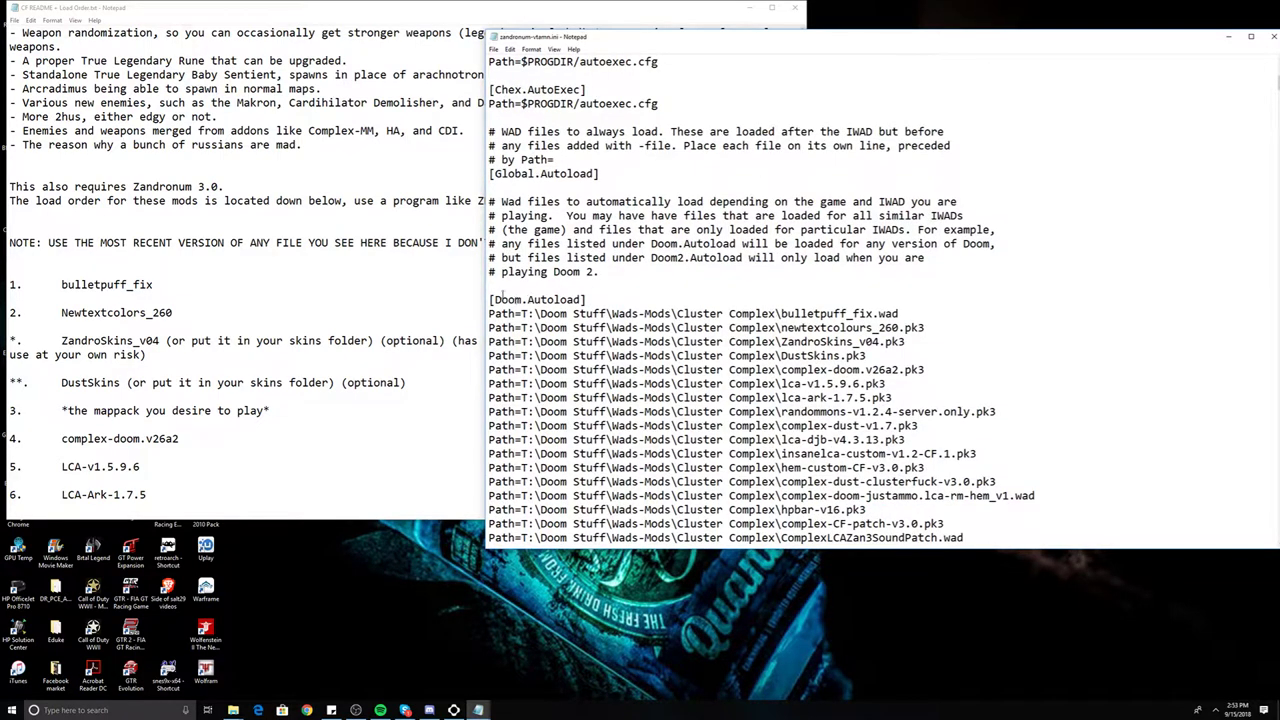
left_click_drag(491, 299, 592, 300)
scroll(603, 313, "down", 8)
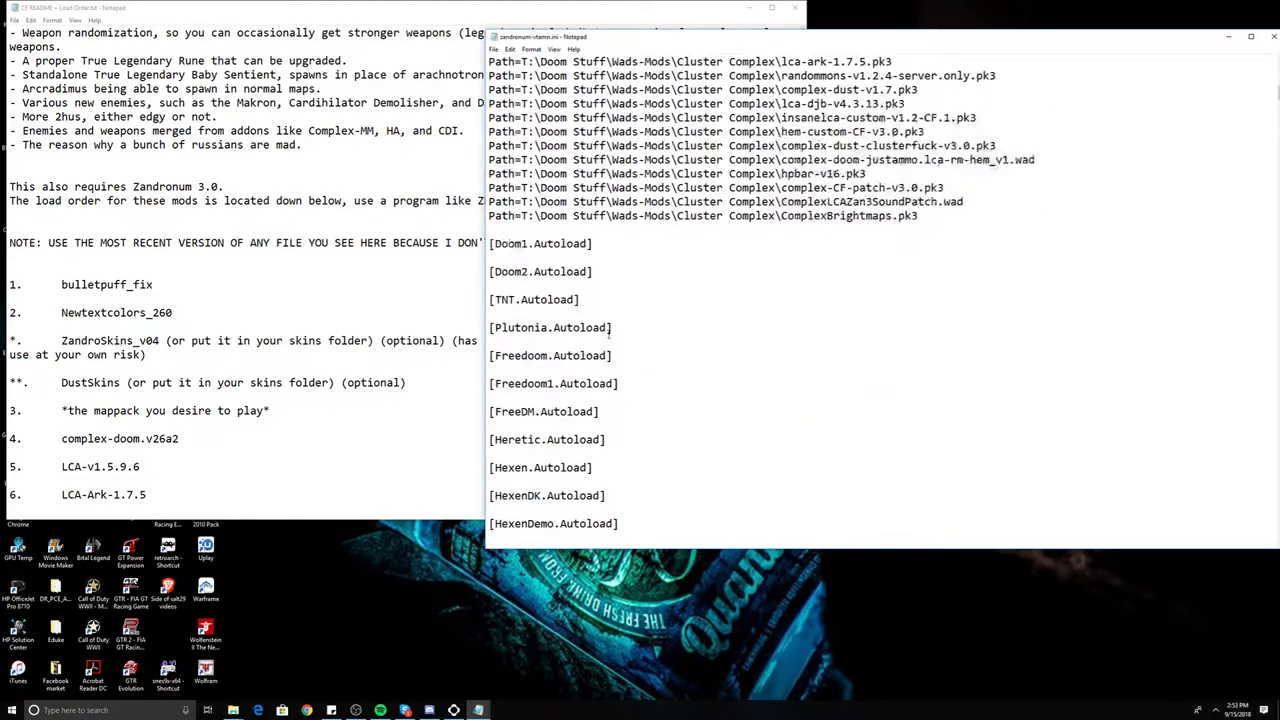
scroll(527, 300, "down", 2)
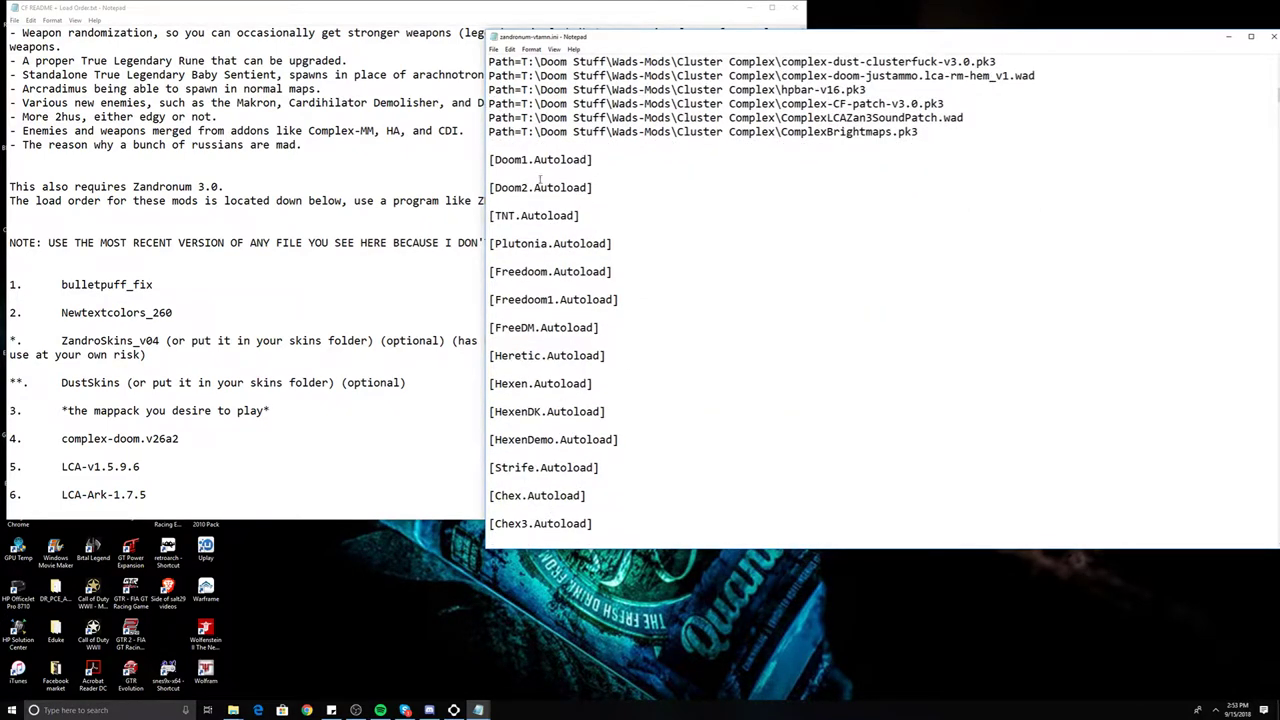
scroll(547, 186, "up", 4)
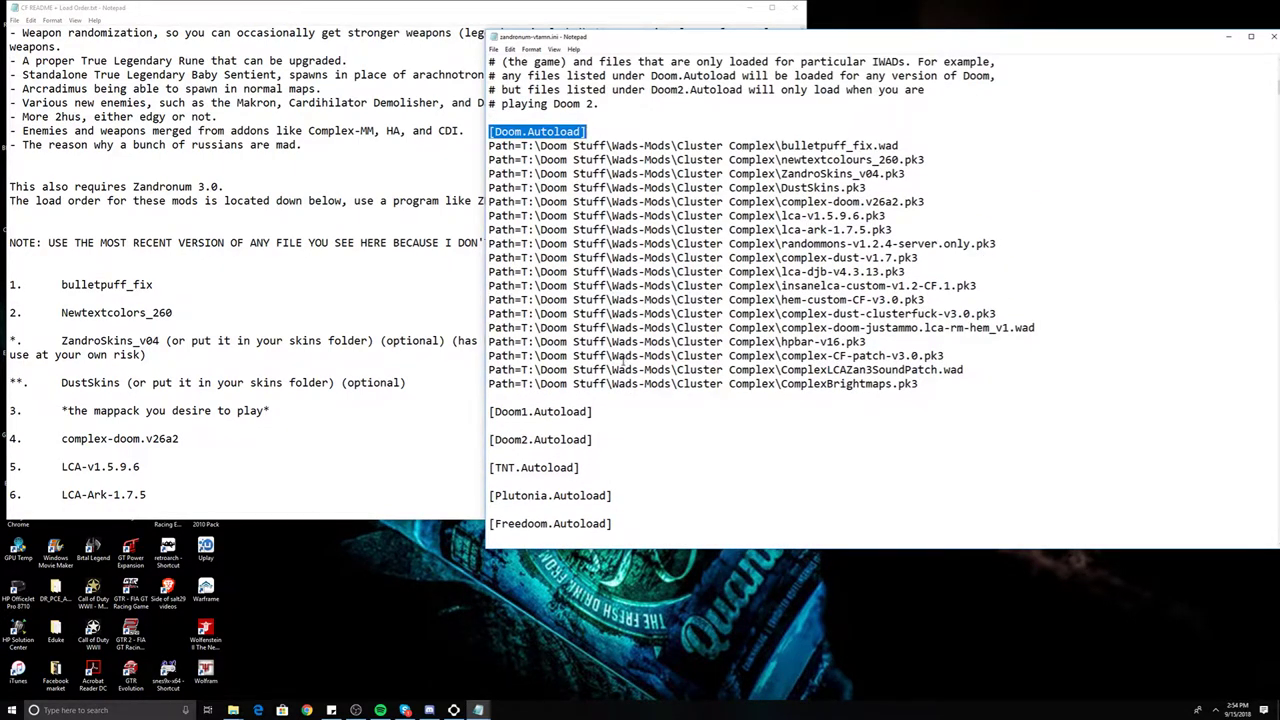
scroll(610, 328, "up", 4)
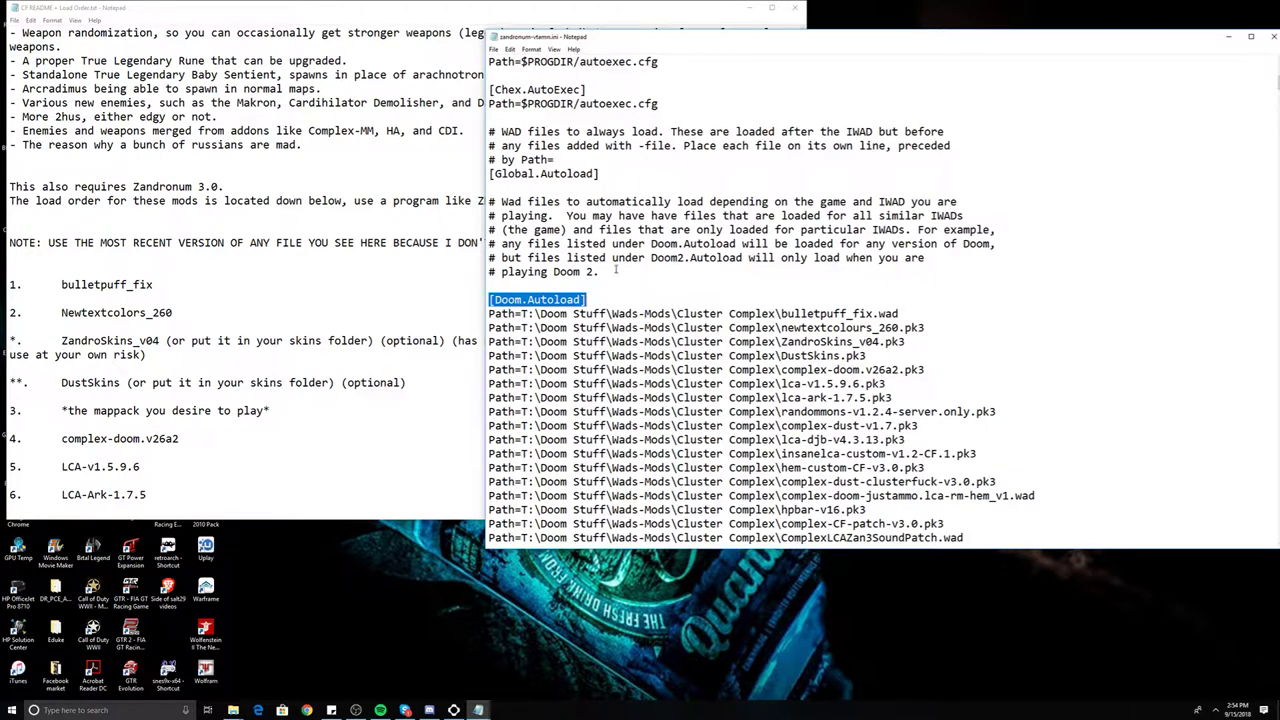
Step: Highlight the comment explaining how WAD files autoload per game and IWAD, and look through the autoload sections below it
left_click_drag(620, 258, 490, 203)
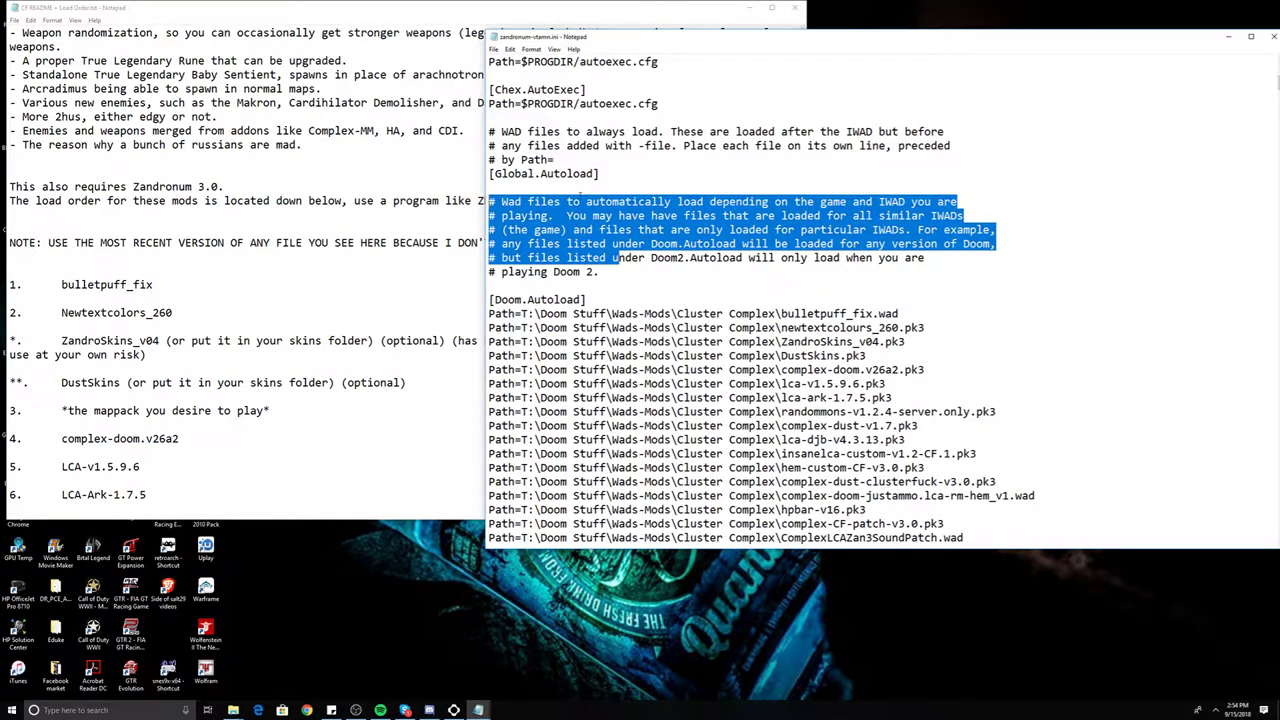
left_click(655, 279)
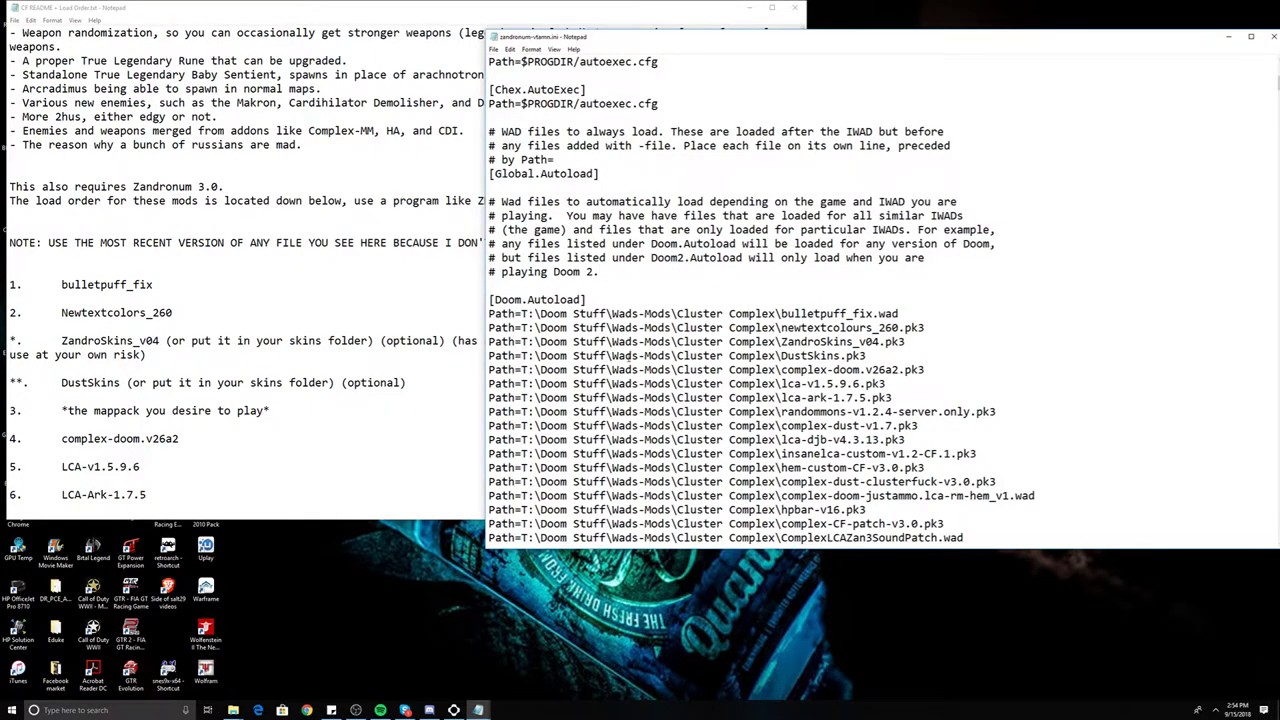
scroll(650, 310, "down", 10)
scroll(652, 318, "up", 5)
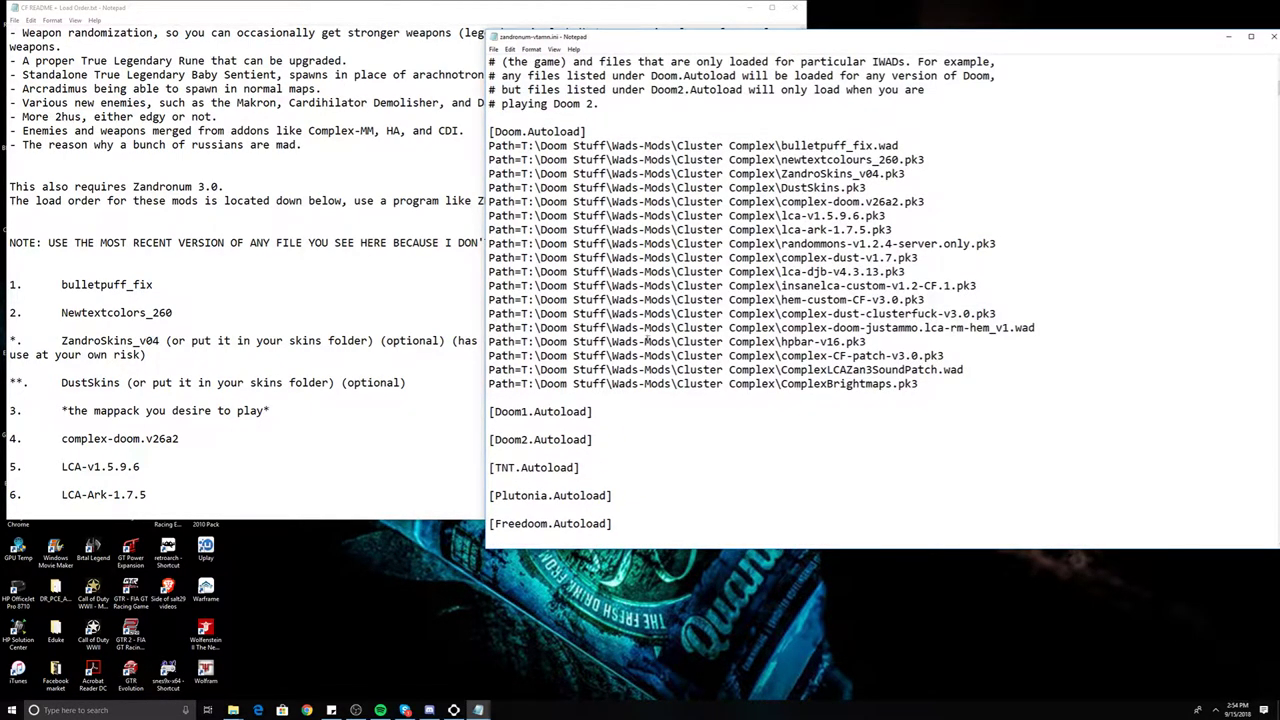
scroll(617, 321, "down", 2)
scroll(640, 350, "down", 8)
scroll(648, 378, "up", 5)
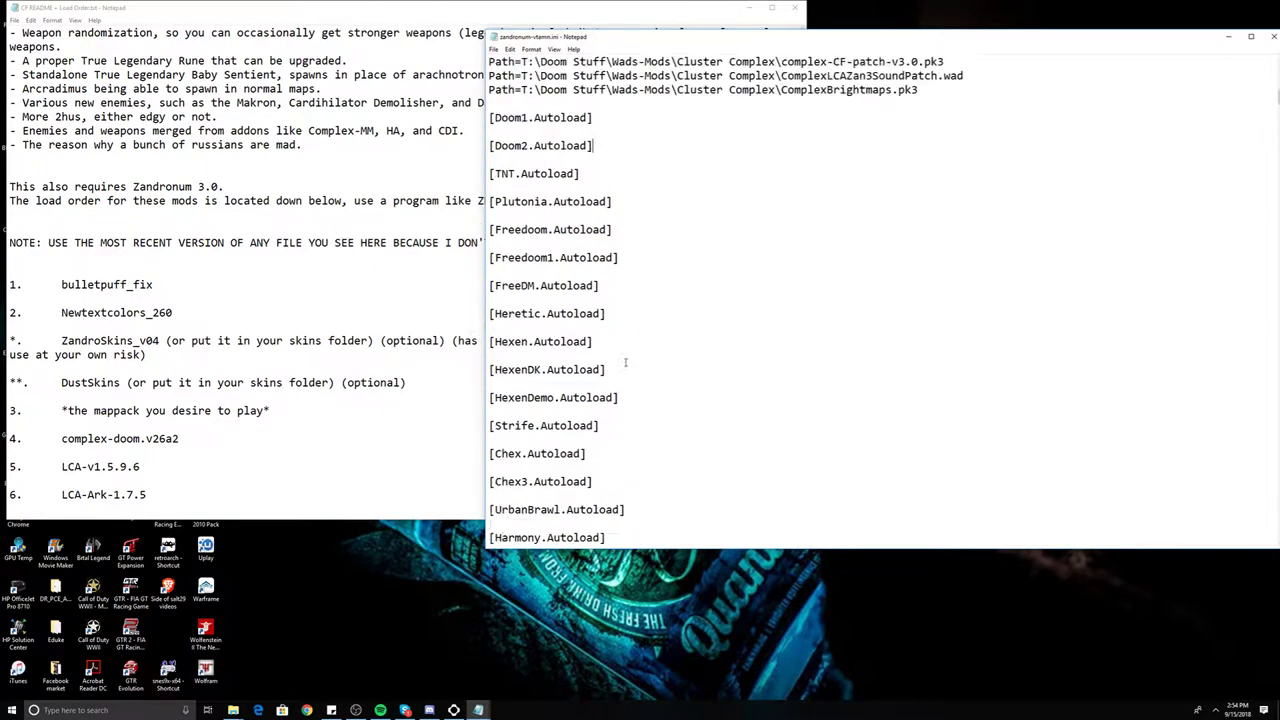
scroll(645, 215, "up", 8)
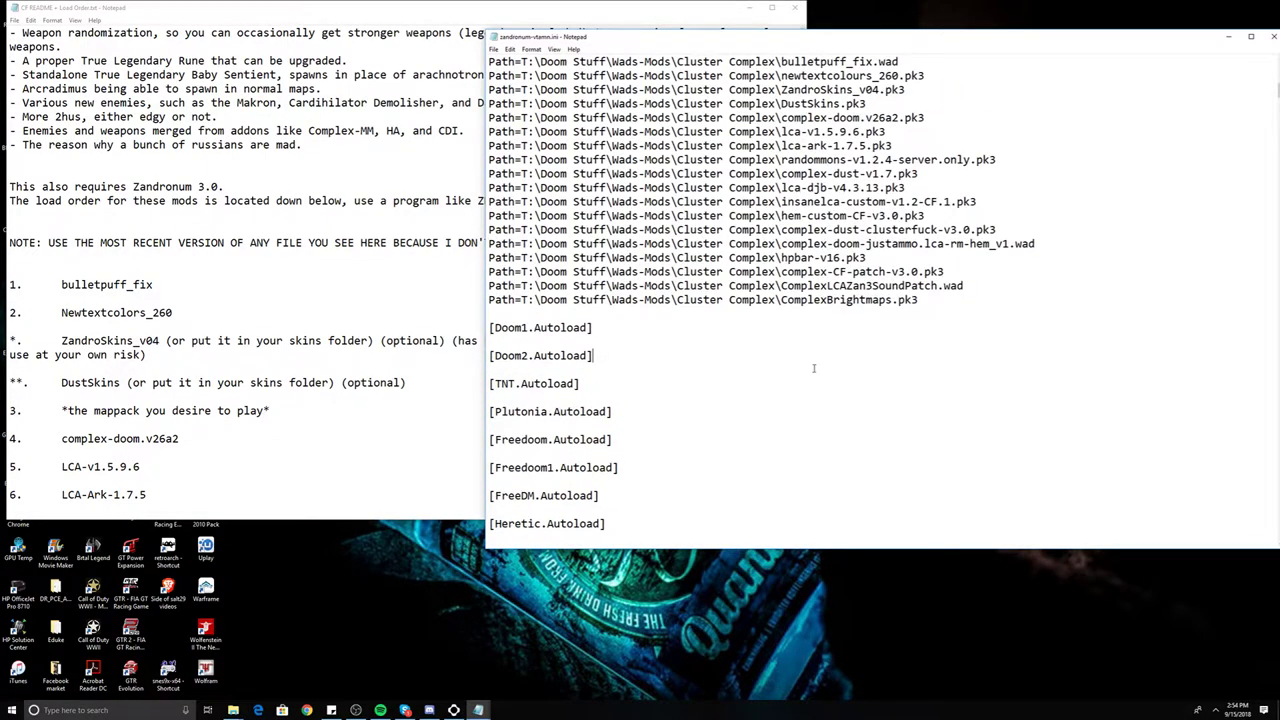
Step: Highlight the [Doom2.Autoload] heading and return to the mod paths listed under [Doom.Autoload]
scroll(697, 247, "down", 2)
scroll(697, 247, "down", 6)
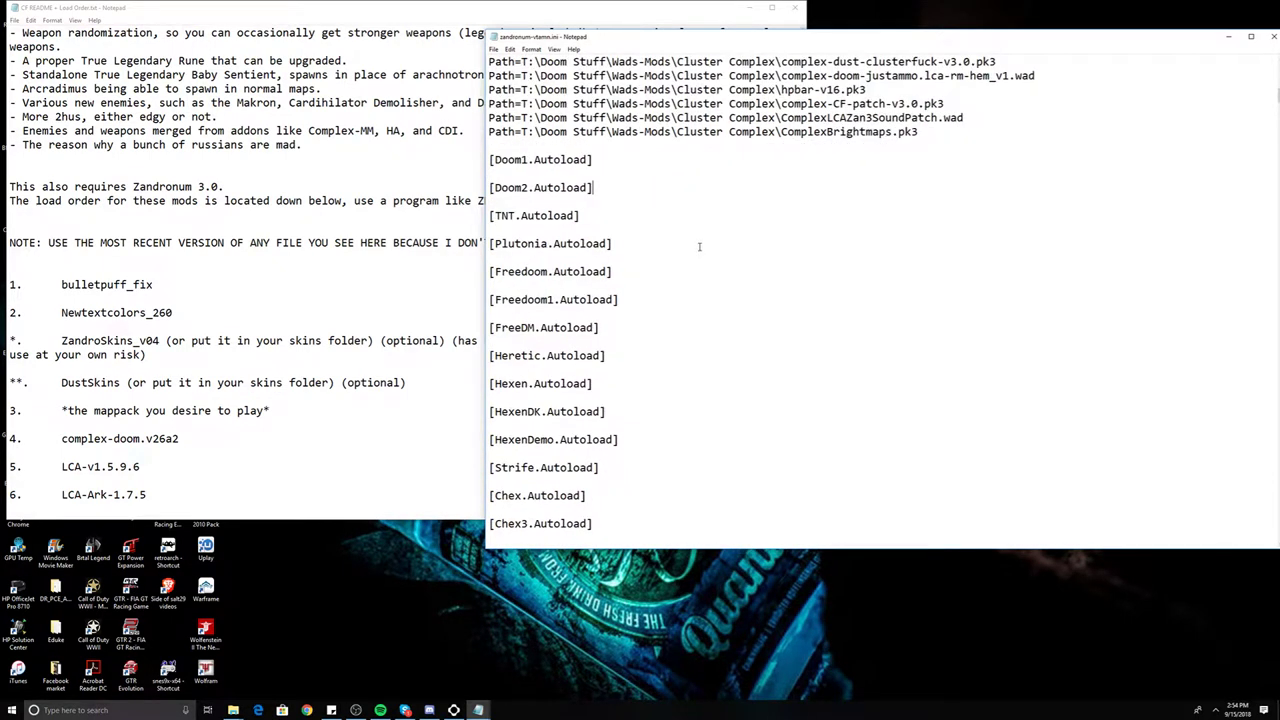
scroll(676, 240, "up", 1)
left_click_drag(590, 229, 475, 231)
left_click(736, 248)
scroll(734, 252, "up", 4)
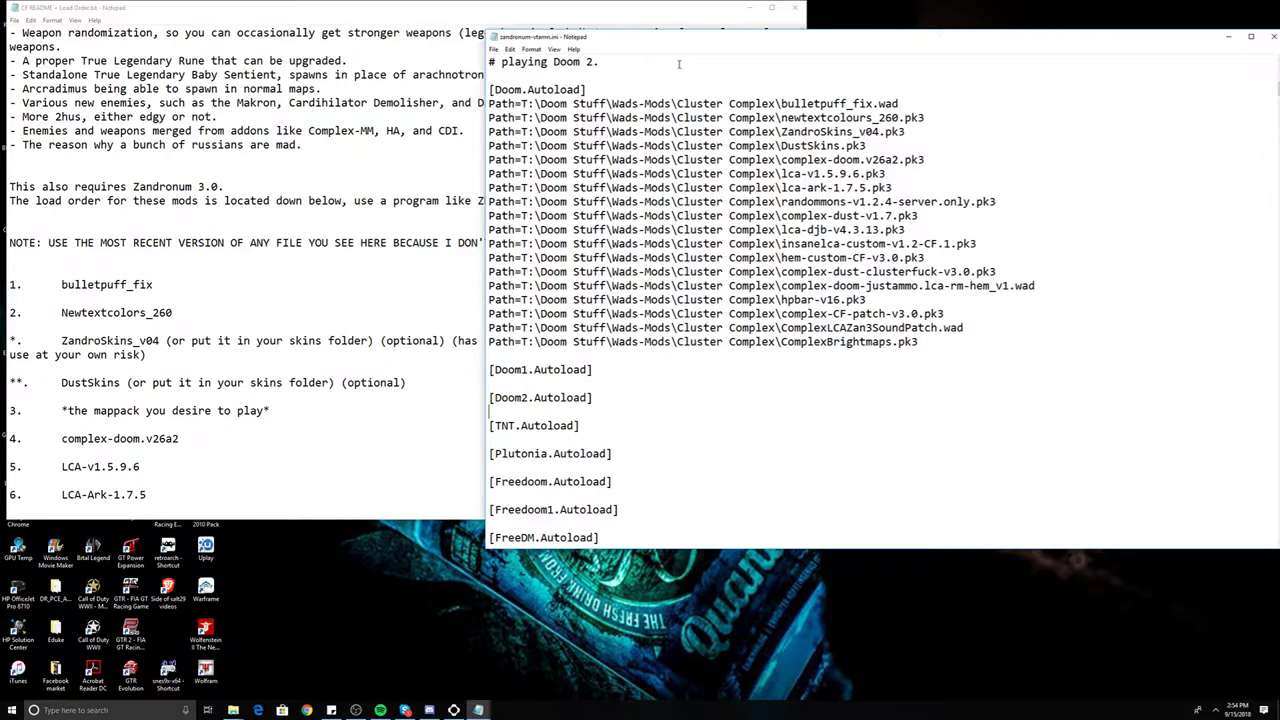
Step: Highlight the whole [Doom.Autoload] block and its Path lines, ending with only the file path of bulletpuff_fix.wad selected
left_click_drag(946, 340, 480, 89)
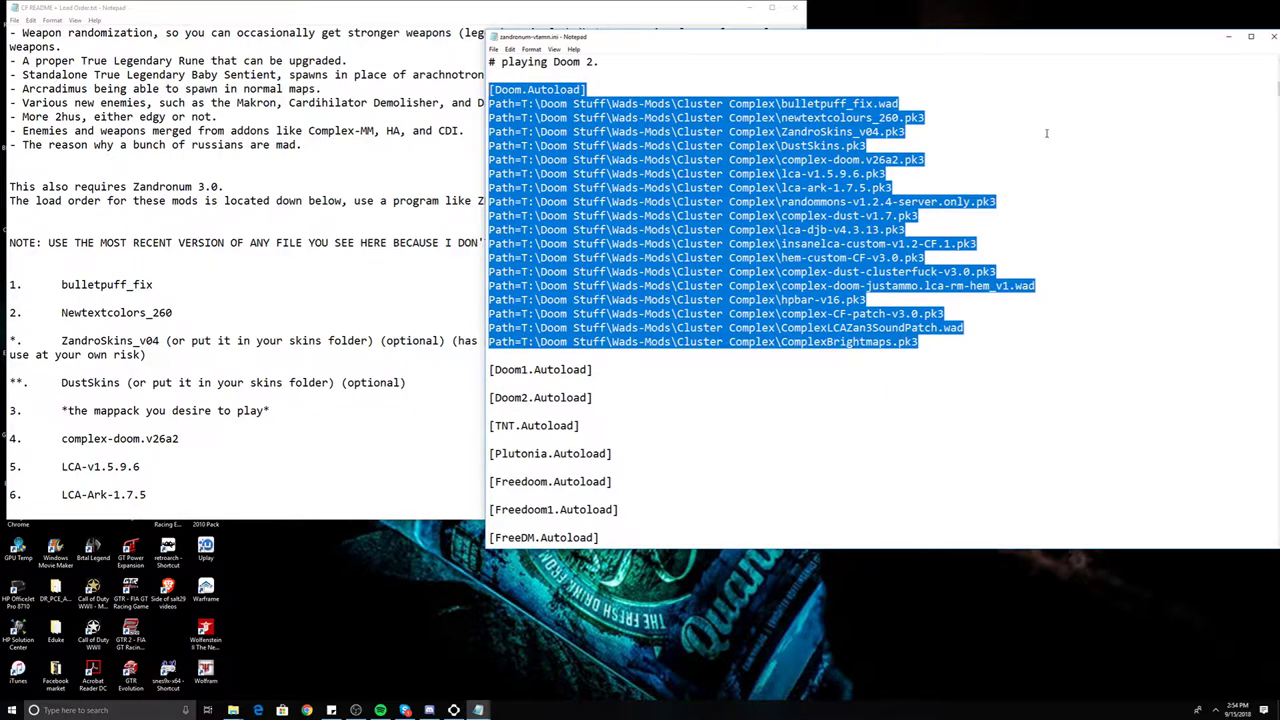
left_click(925, 159)
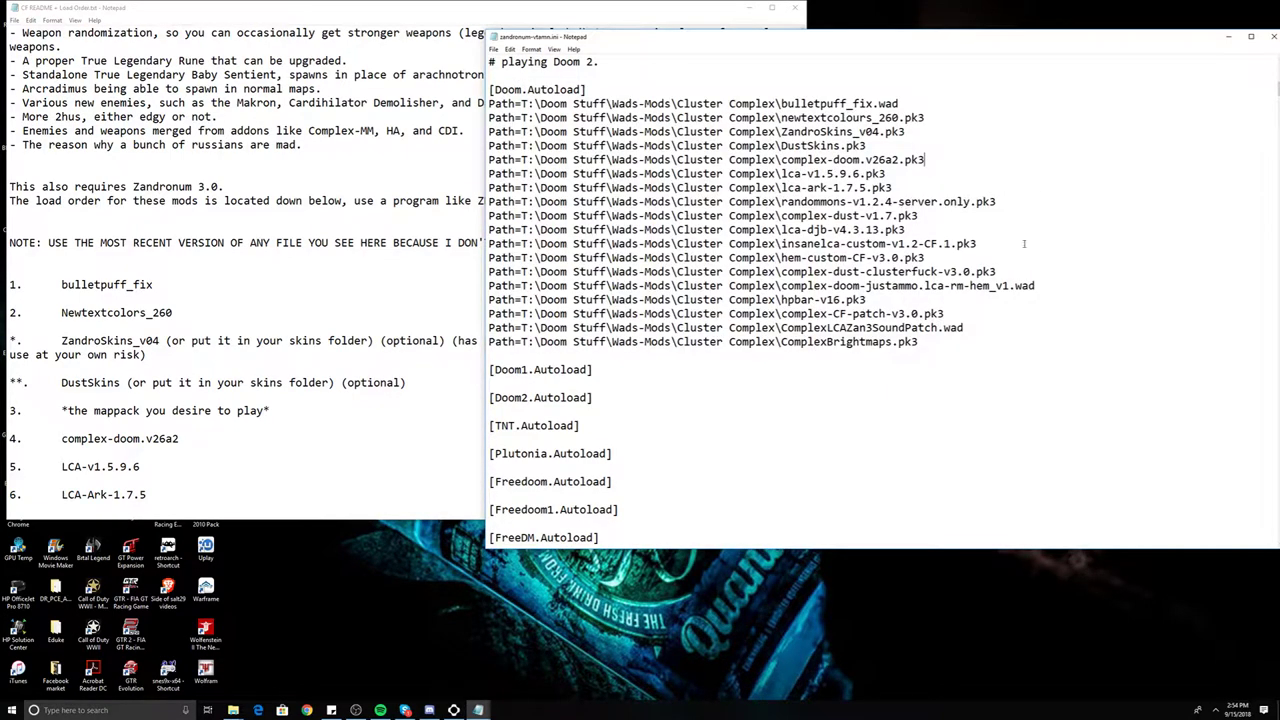
left_click_drag(930, 341, 471, 111)
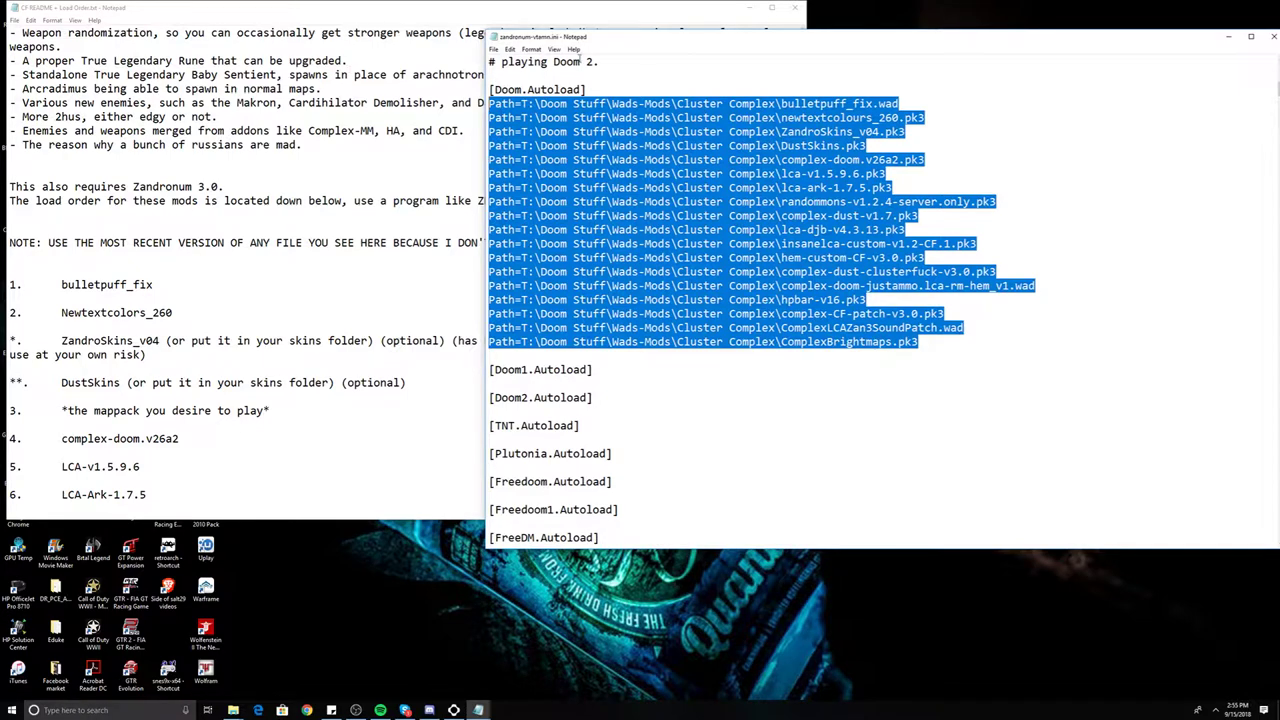
left_click(878, 187)
left_click_drag(899, 104, 521, 104)
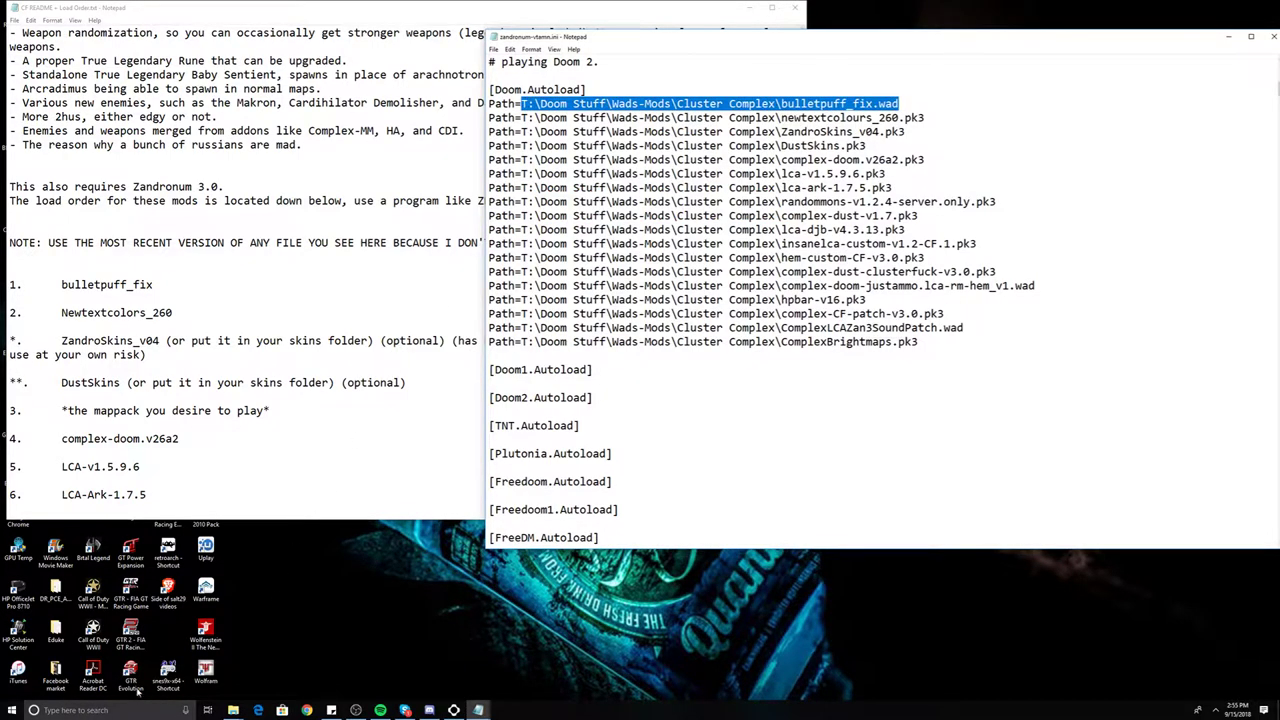
Step: Search Windows for RUN and open the Run dialog
left_click(104, 708)
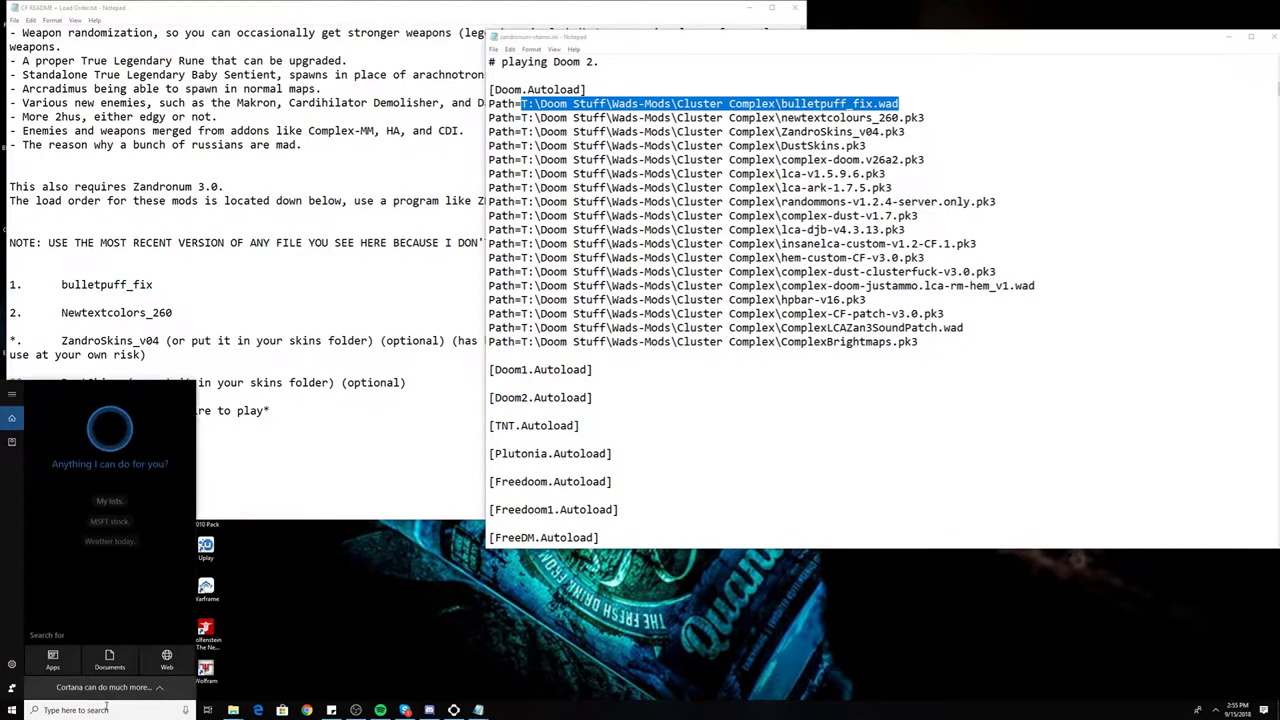
type("CMD")
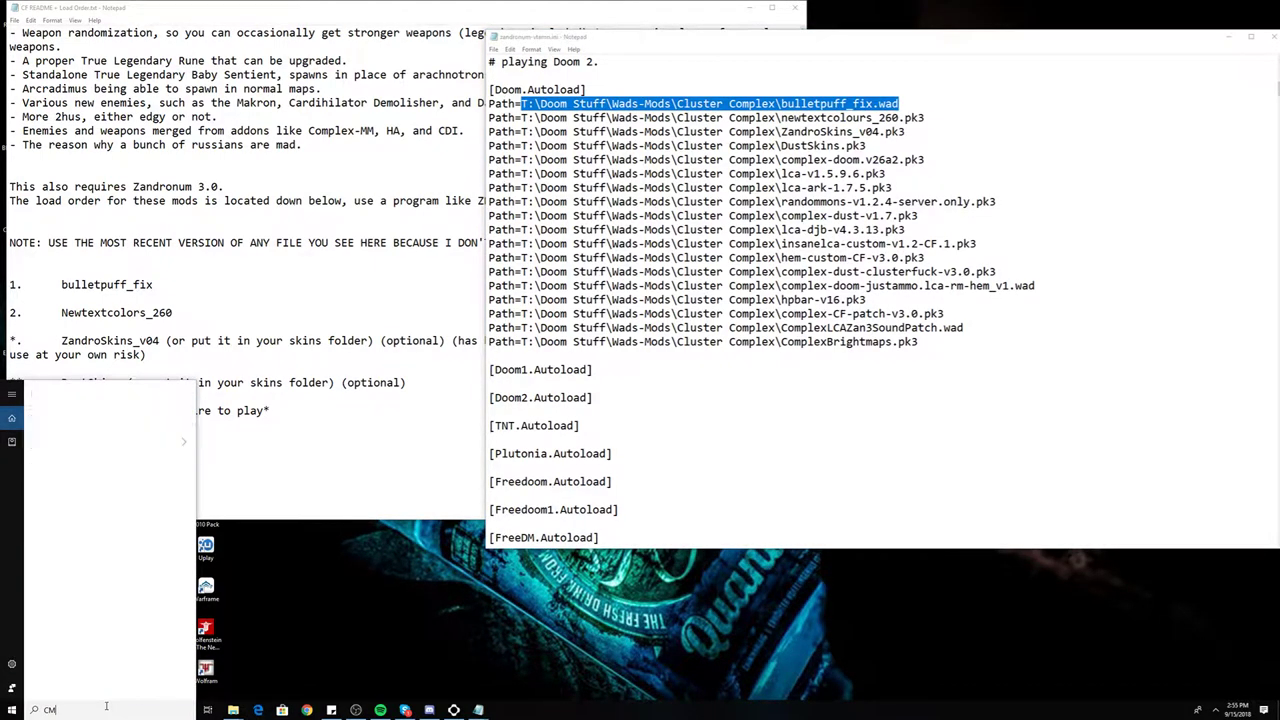
key("BackSpace")
key("BackSpace")
key("BackSpace")
type("RUN")
key("Return")
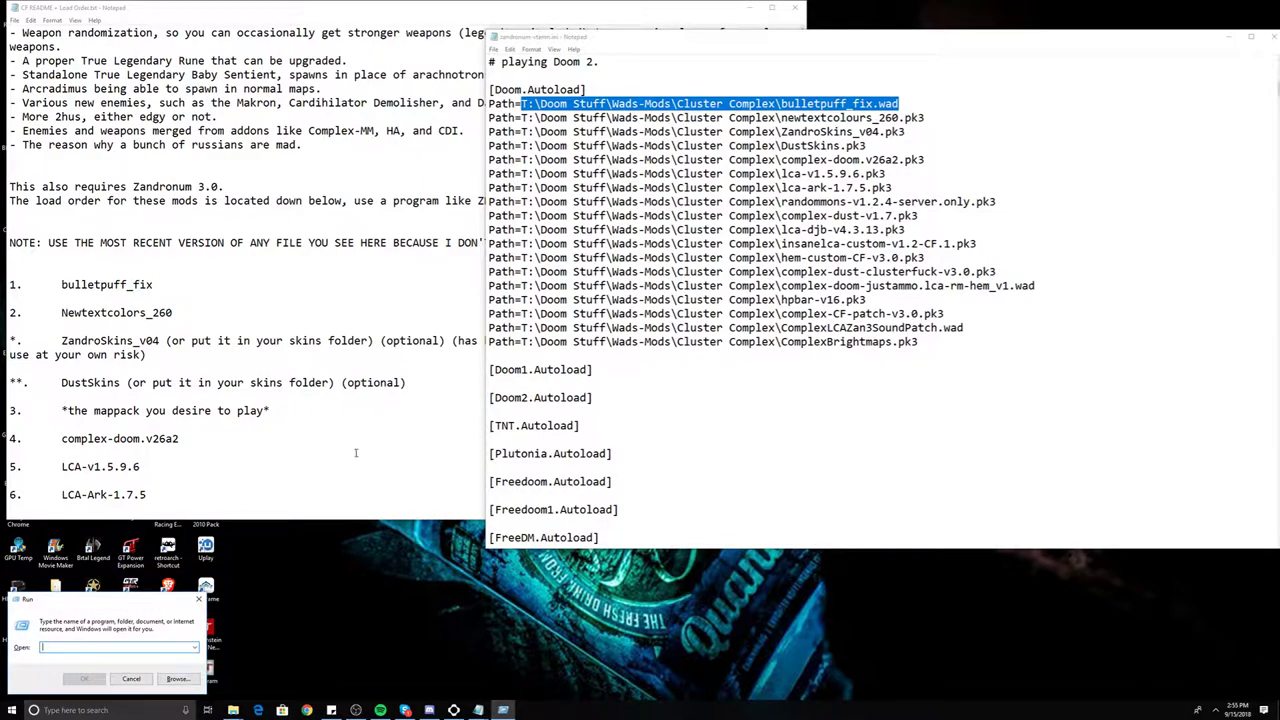
Step: Switch to File Explorer, move its window clear of the .ini path list and go up to the Cluster Complex folder
left_click(233, 710)
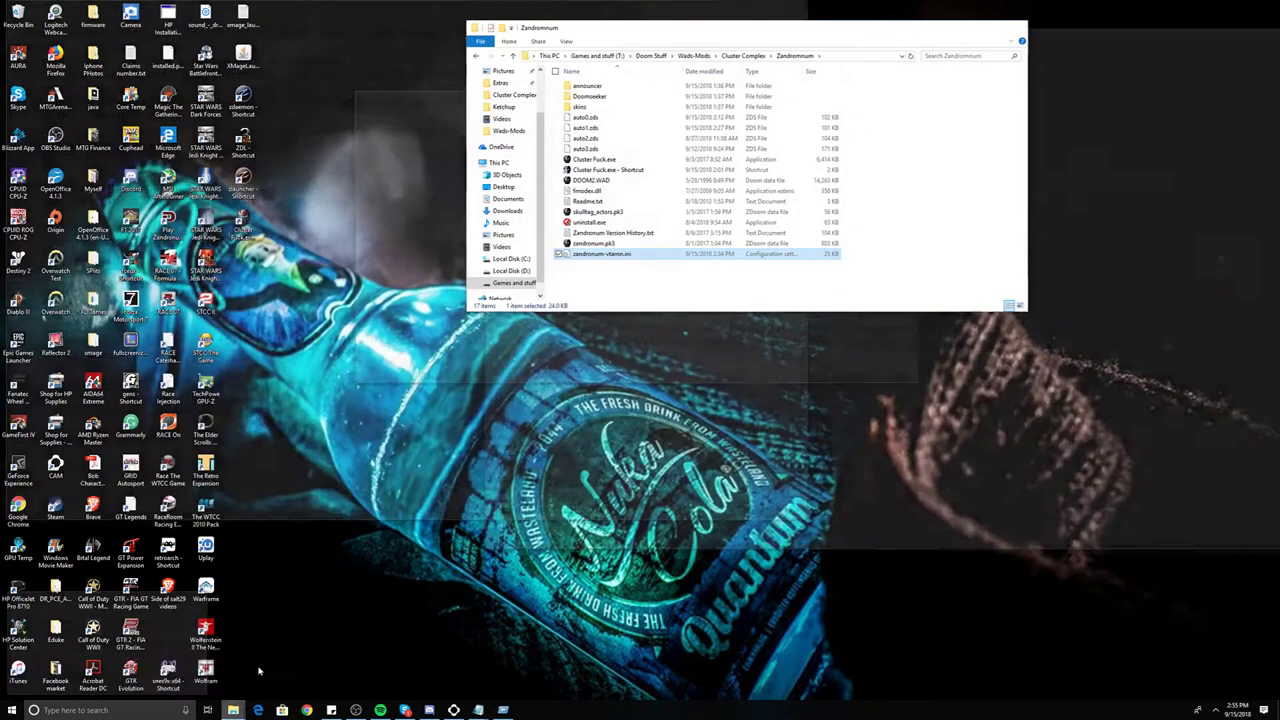
left_click(287, 668)
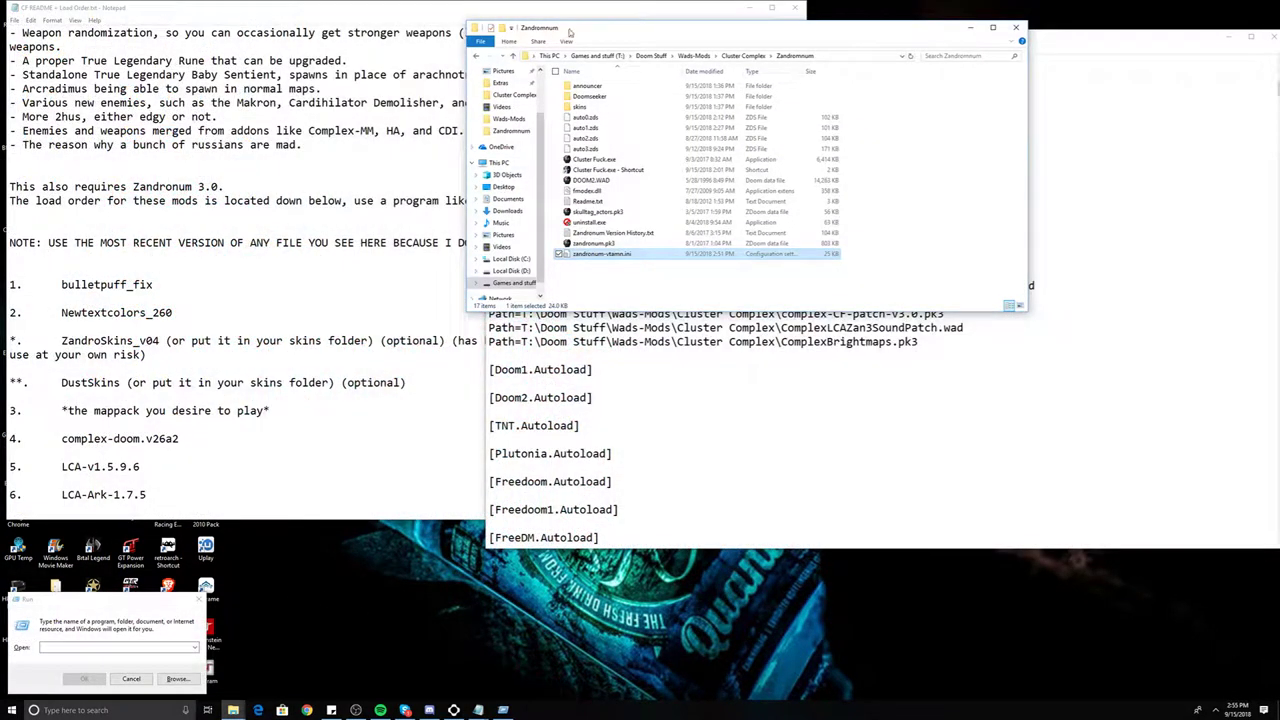
left_click_drag(568, 34, 702, 371)
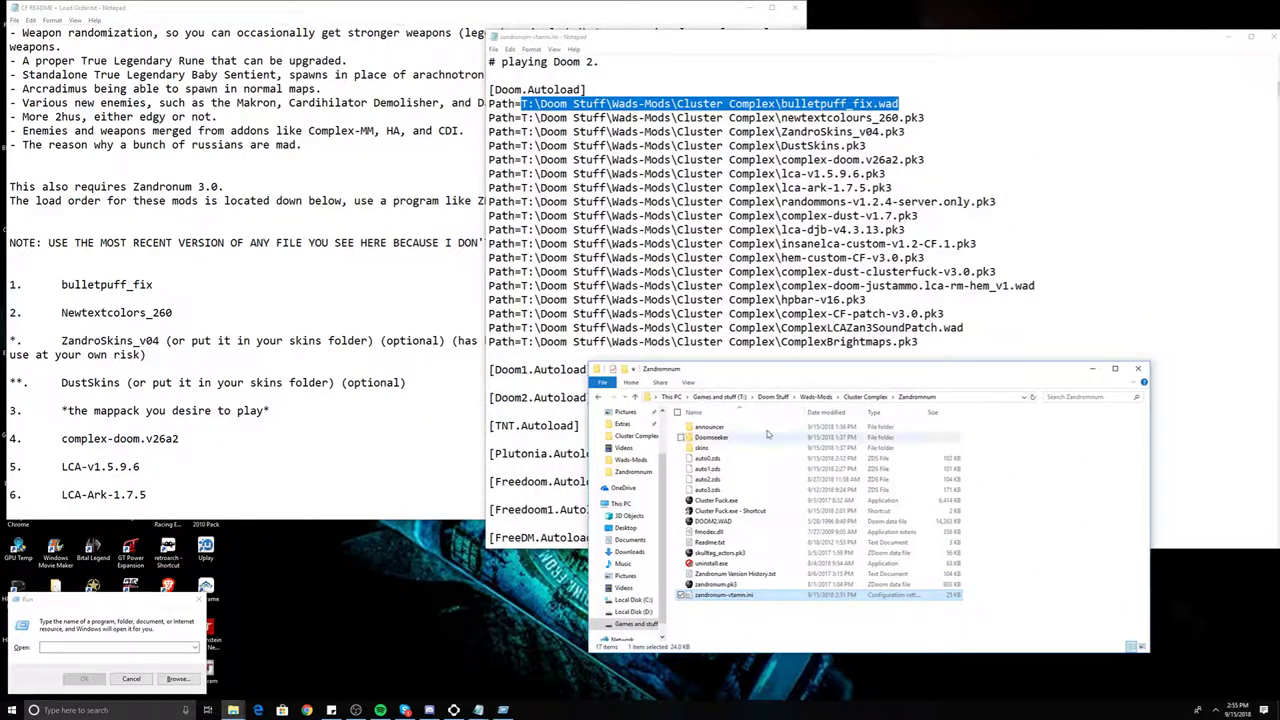
left_click(866, 397)
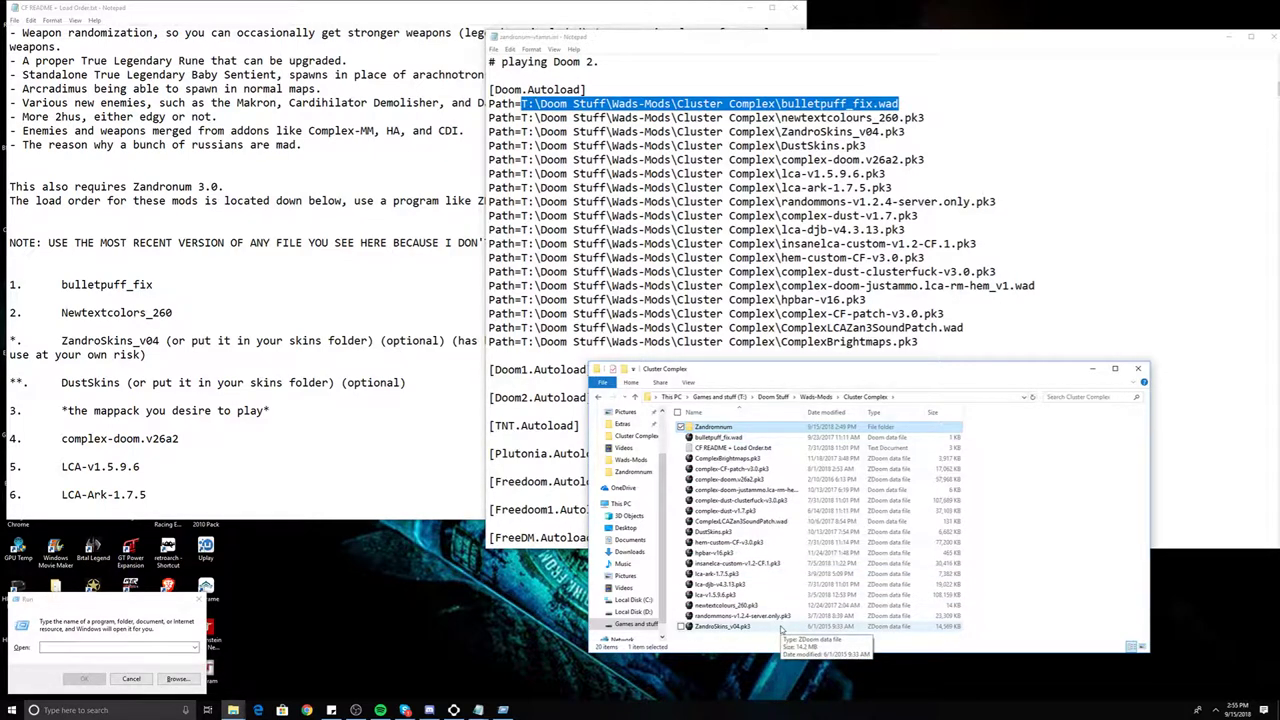
Step: Drop ComplexLCAZan3SoundPatch.wad into the Run dialog to get its full path, check both ends of it and return to the .ini file
left_click_drag(740, 521, 190, 646)
left_click(190, 646)
key("Home")
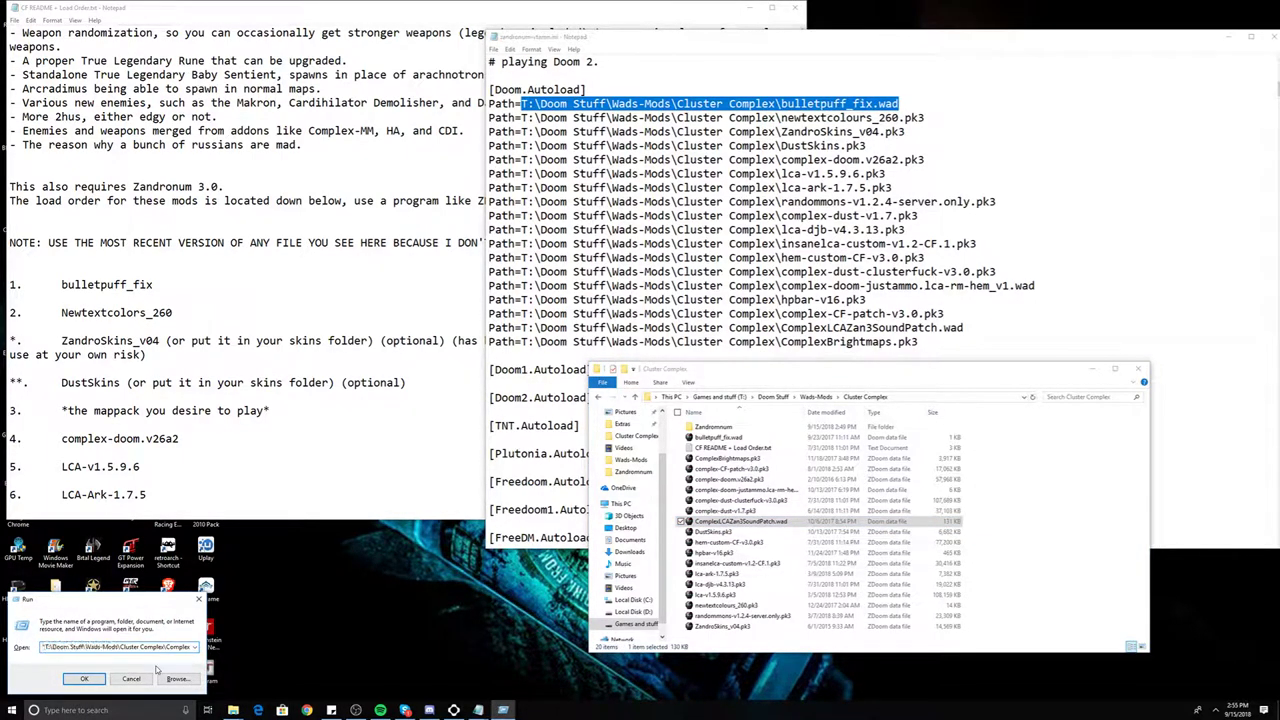
key("End")
key("Home")
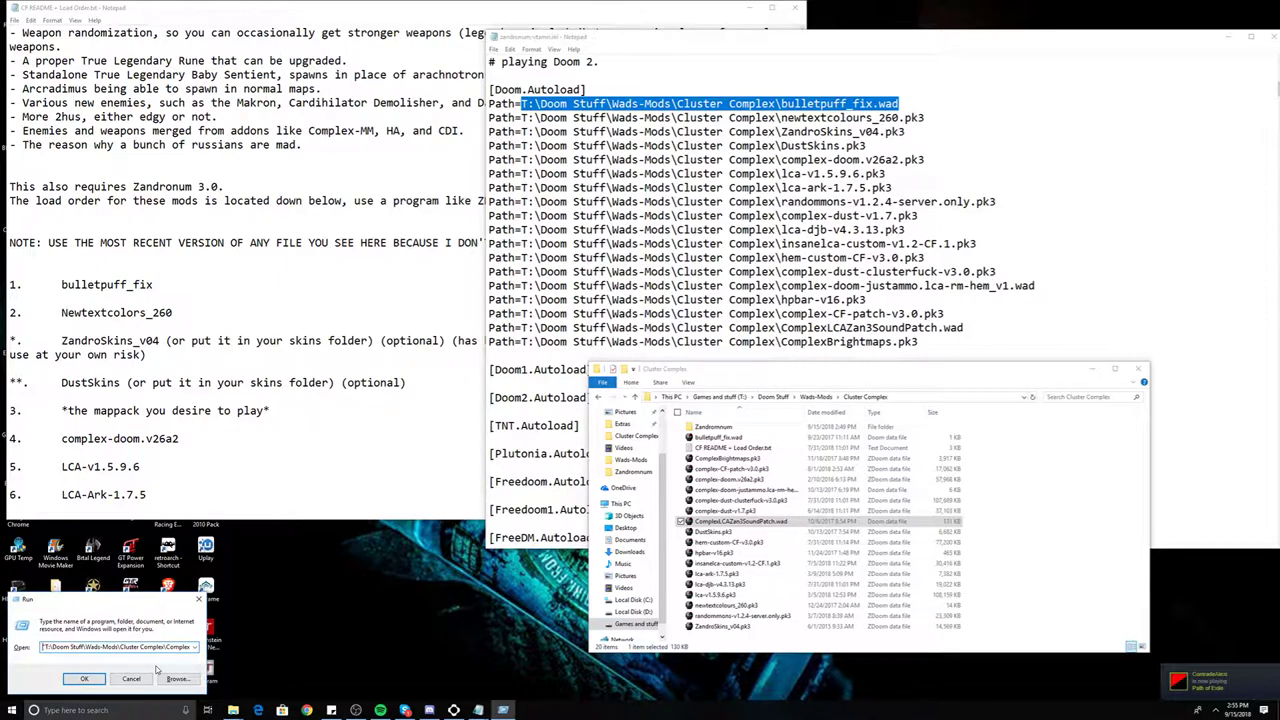
left_click(972, 350)
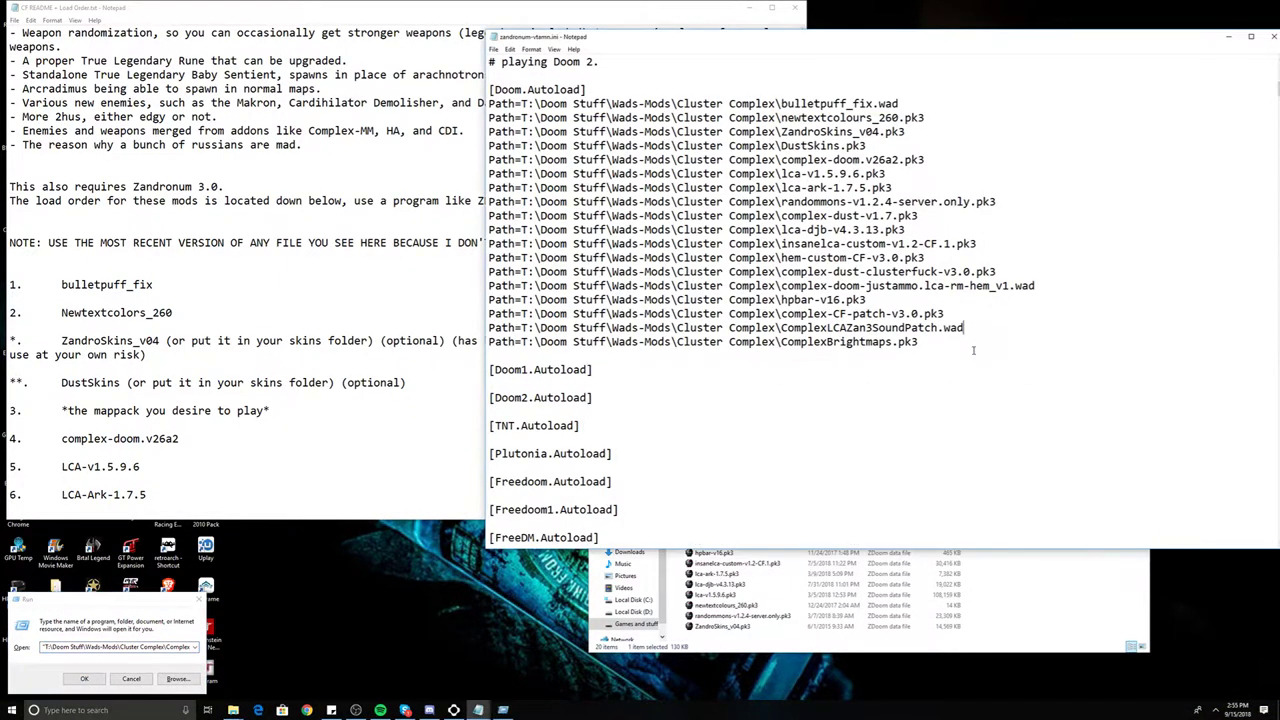
Step: Add an empty Path= line below the ComplexBrightmaps.pk3 entry under [Doom.Autoload]
left_click(957, 348)
key("Down")
type("Path=")
Step: Switch to the README and highlight load order item 3, the mappack you desire to play
left_click(241, 368)
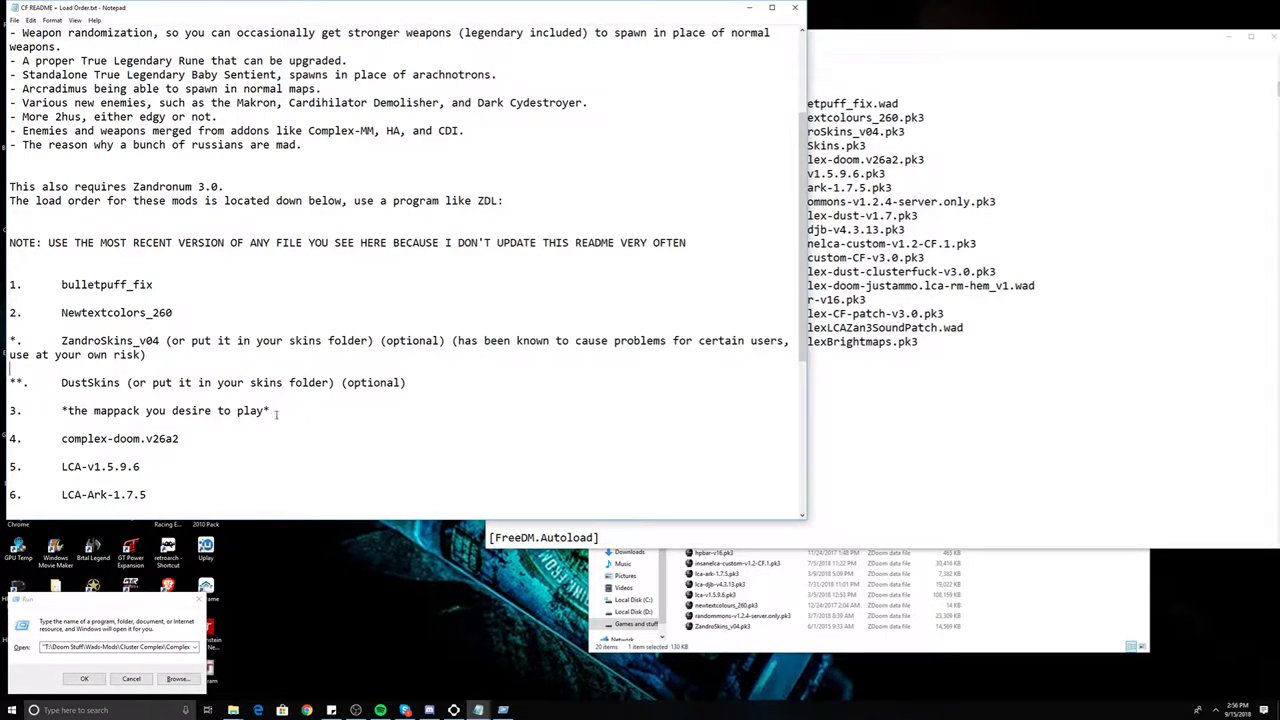
left_click_drag(271, 412, 61, 412)
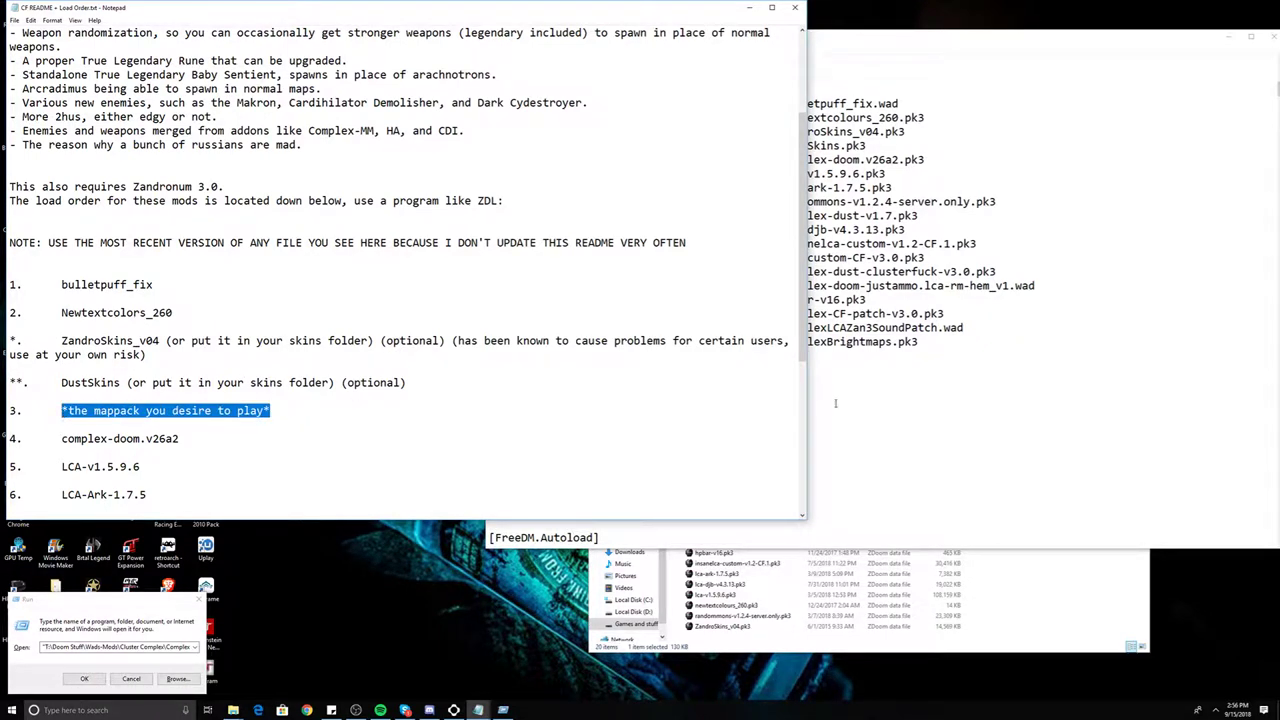
Step: Back in the .ini file, remove the empty Path= line after ComplexBrightmaps.pk3 and start a new Path= line below DustSkins.pk3
left_click(868, 400)
left_click_drag(617, 355, 489, 355)
key("BackSpace")
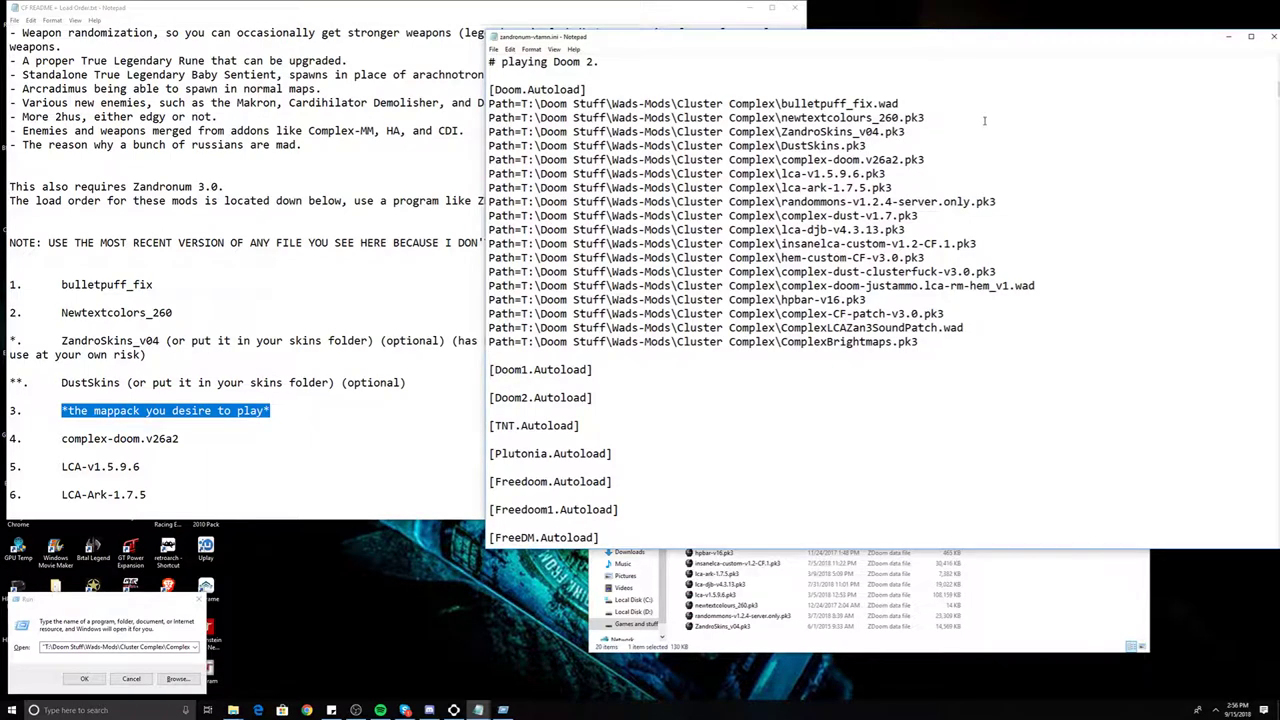
key("Return")
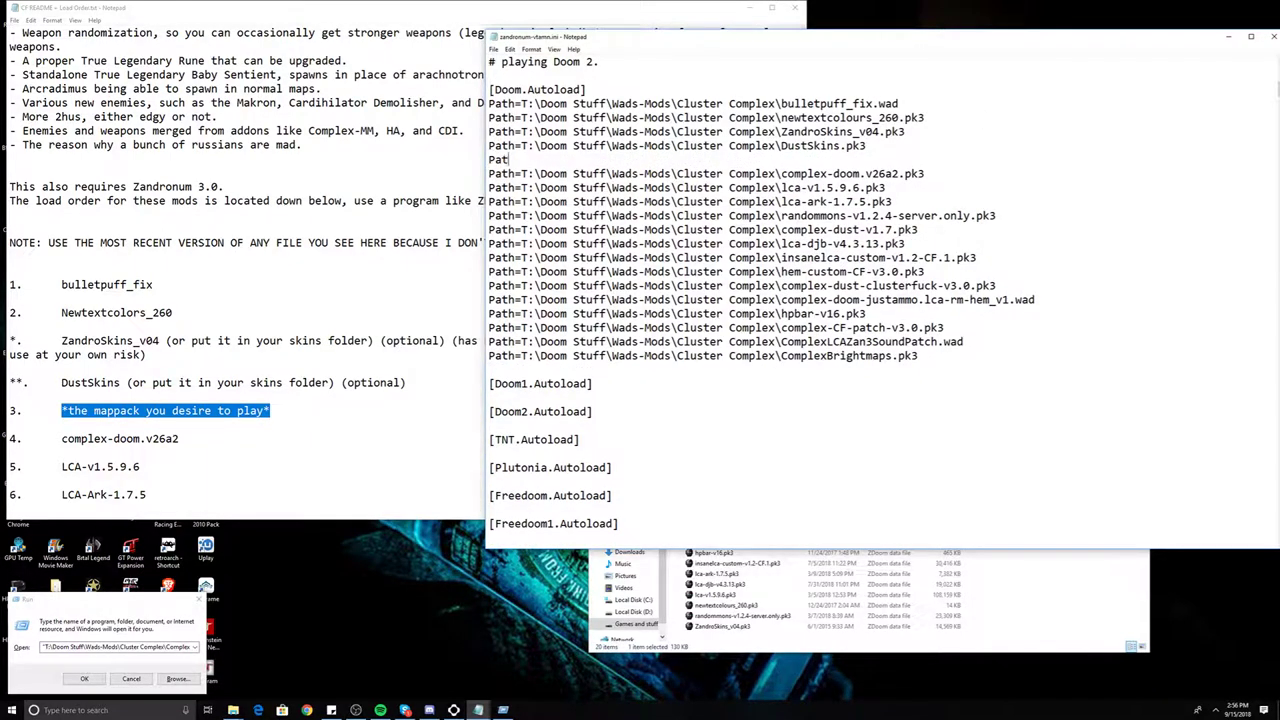
type("h=")
Step: Switch to the File Explorer window showing the Zandronum folder and go to the D64 folder inside Doom Stuff\WADS
left_click(234, 711)
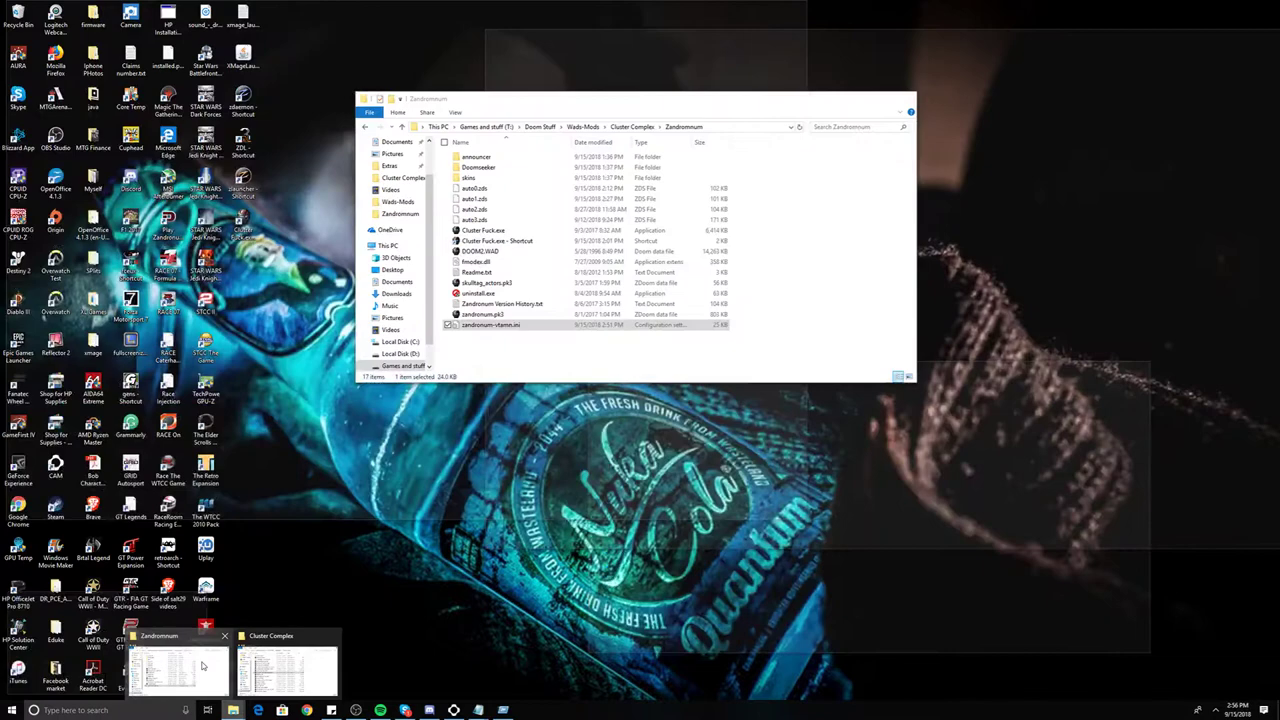
left_click(178, 665)
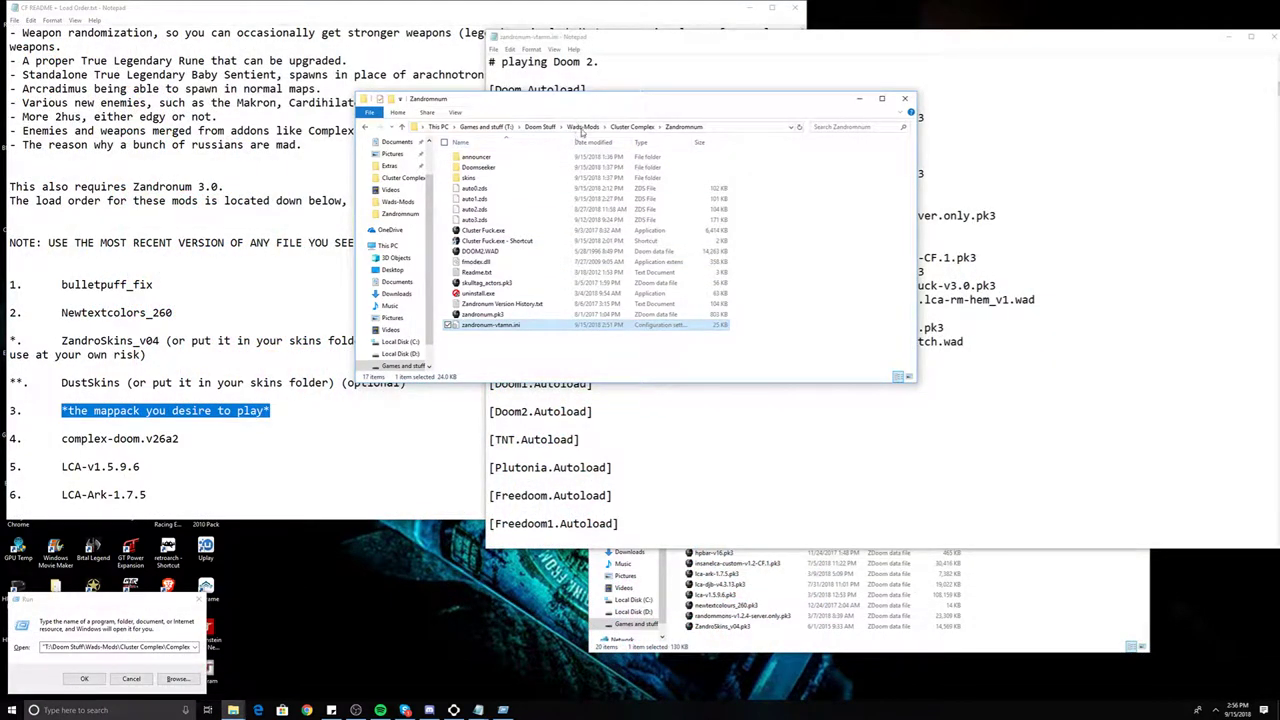
left_click(582, 127)
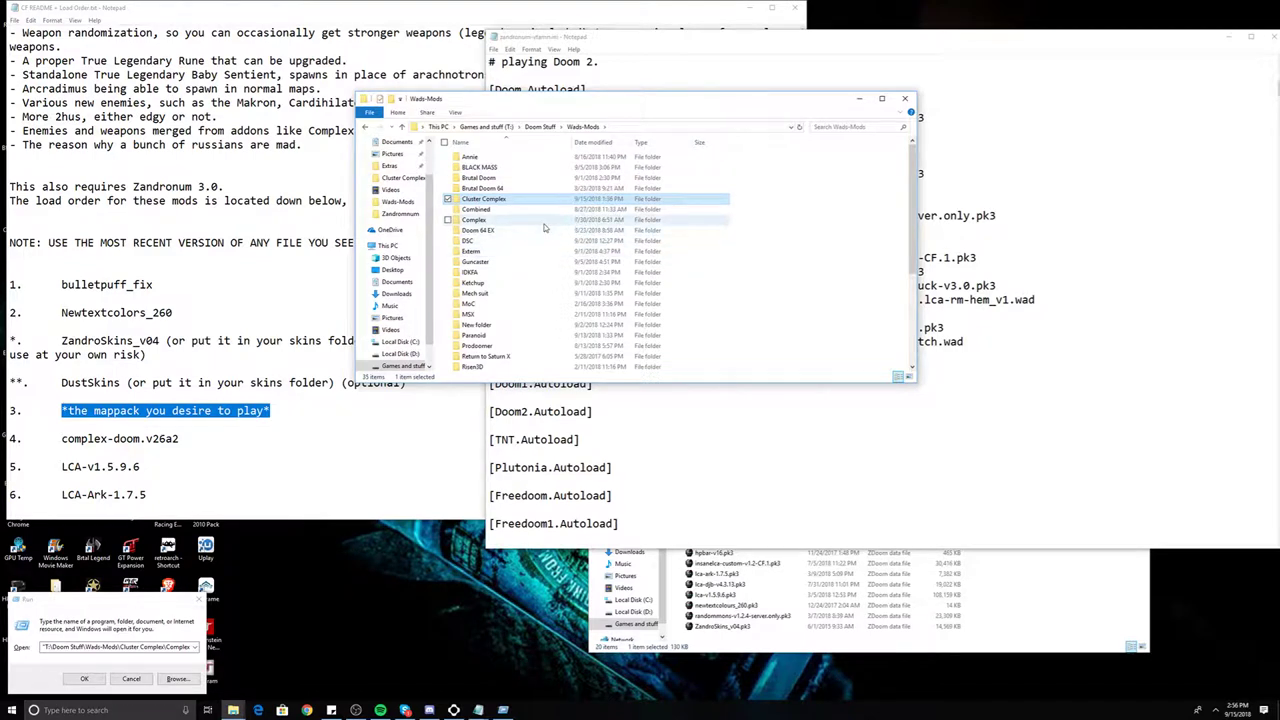
left_click(540, 127)
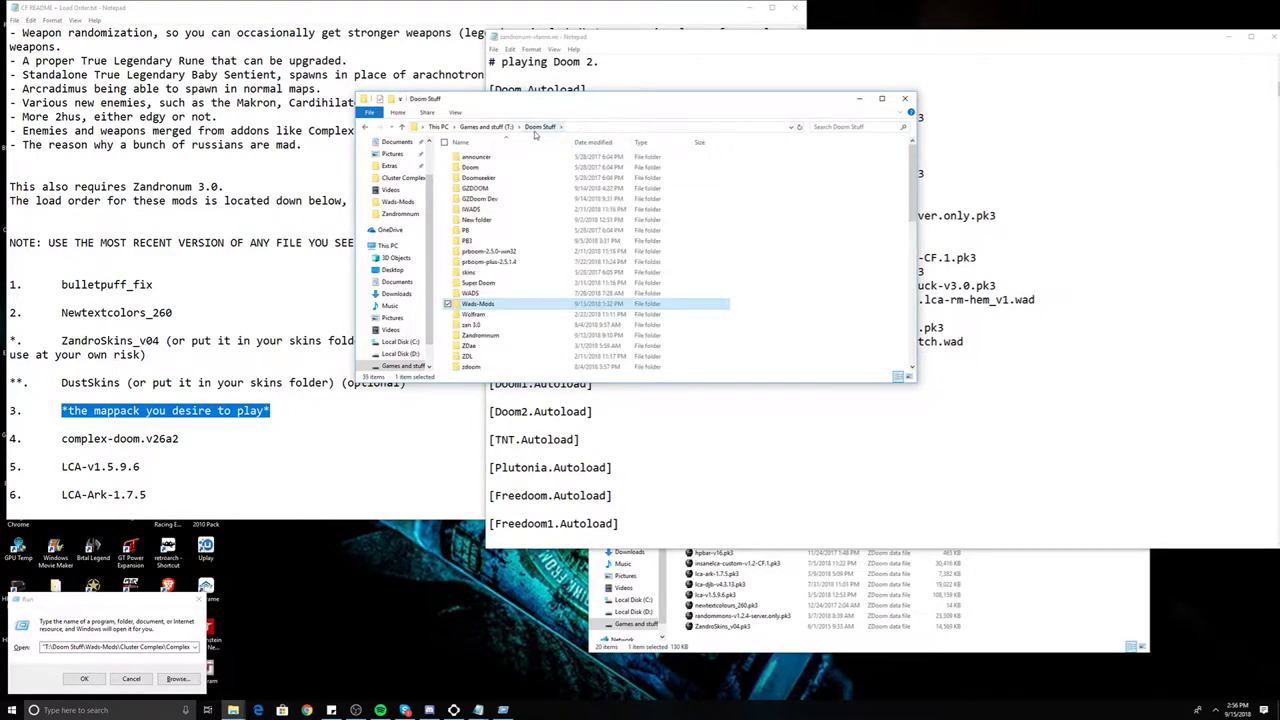
double_click(507, 294)
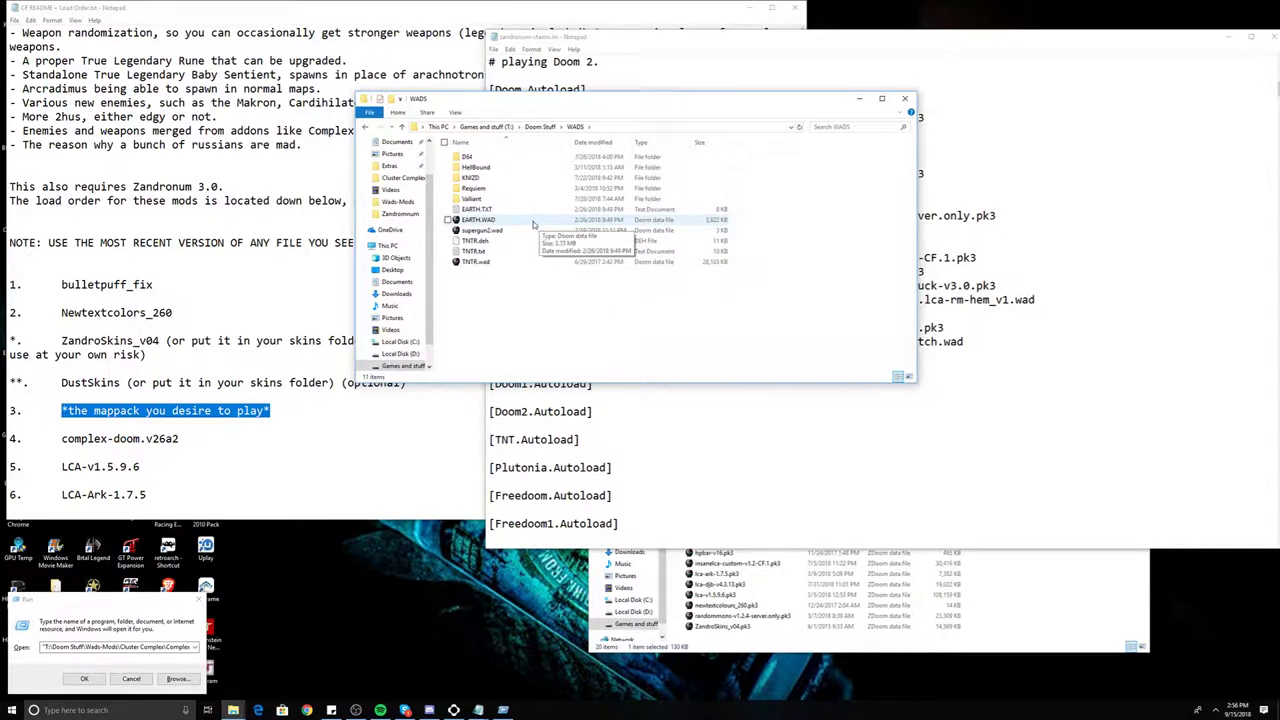
double_click(468, 157)
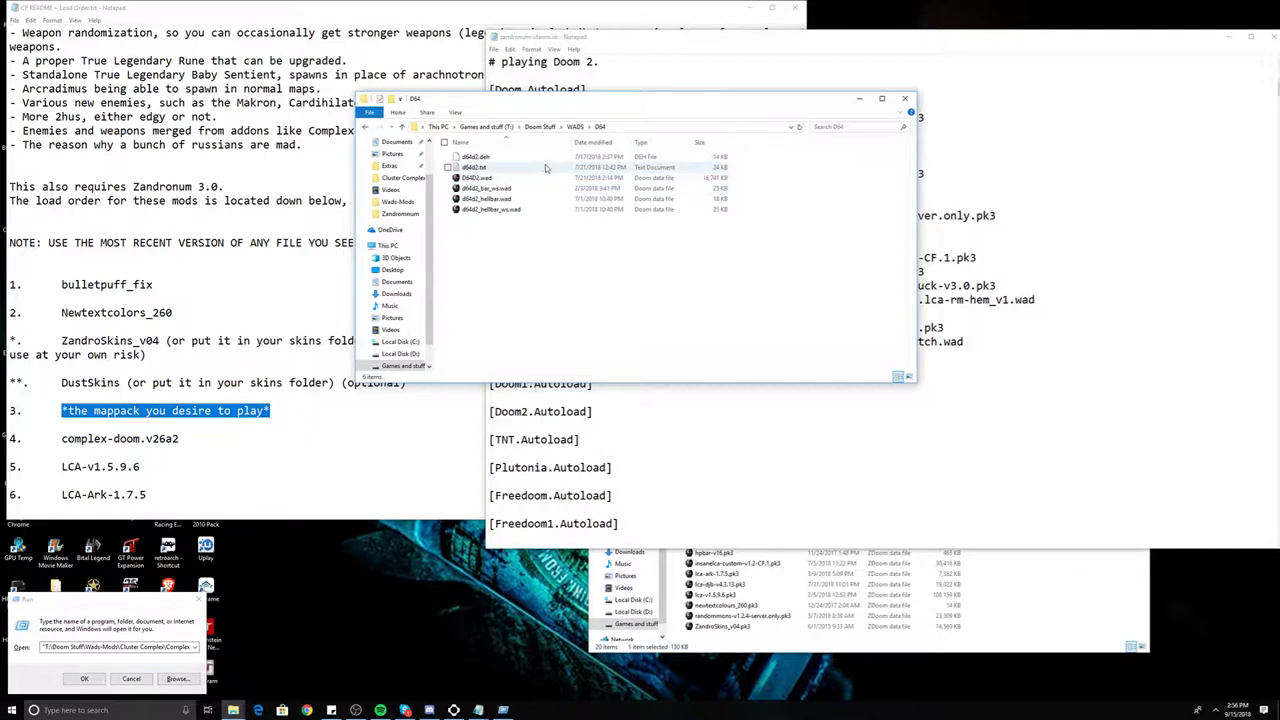
Step: Drop D64D2.wad into the Run dialog, copy its full path without quotation marks and clear the field
left_click(540, 177)
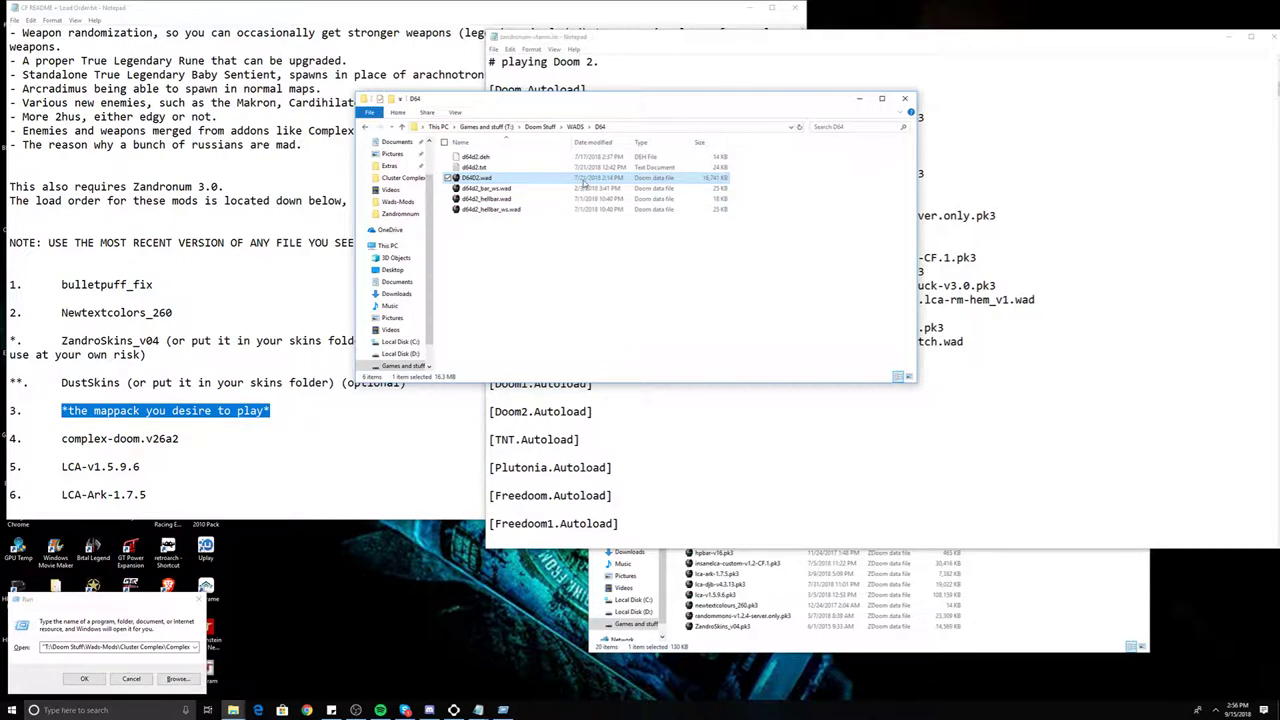
left_click_drag(580, 180, 128, 652)
key("BackSpace")
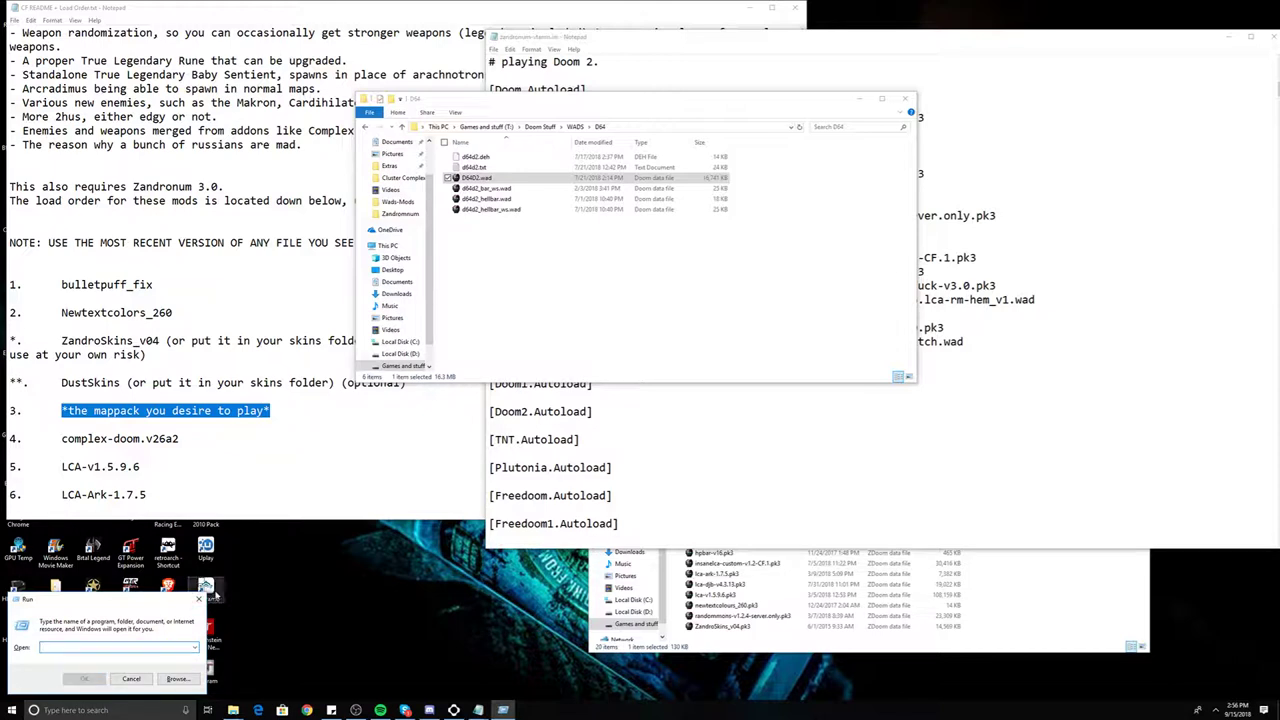
left_click(493, 181)
left_click_drag(493, 181, 166, 649)
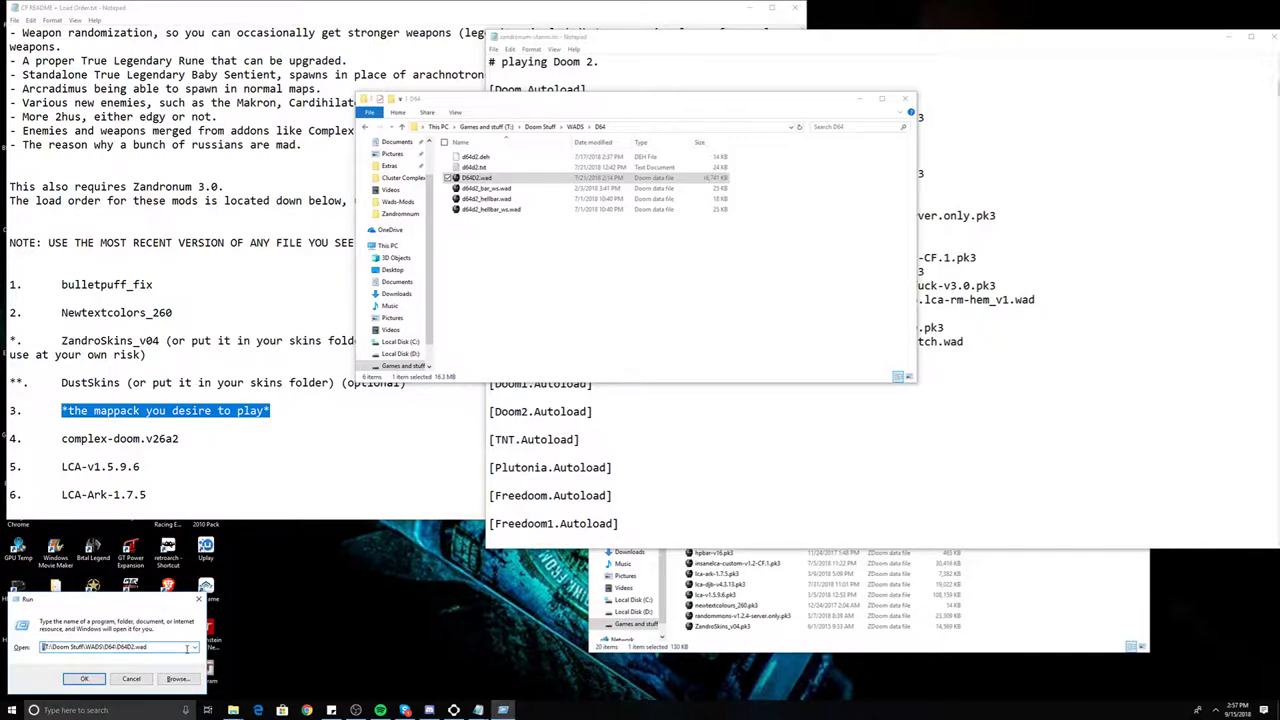
key("ctrl+a")
key("ctrl+c")
key("BackSpace")
Step: Complete the empty Path= line in the .ini file with T:\Doom Stuff\WADS\D64\D64D2.wad and insert a blank line below it
left_click(760, 468)
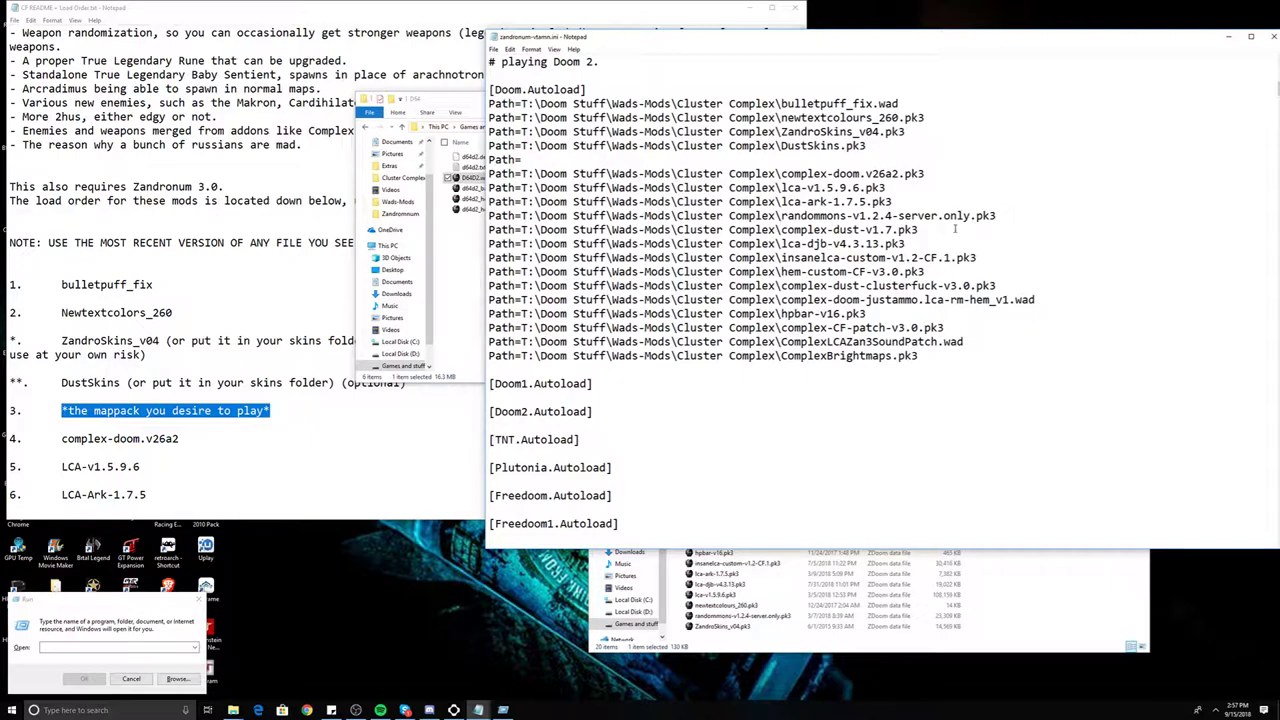
left_click(648, 162)
key("ctrl+v")
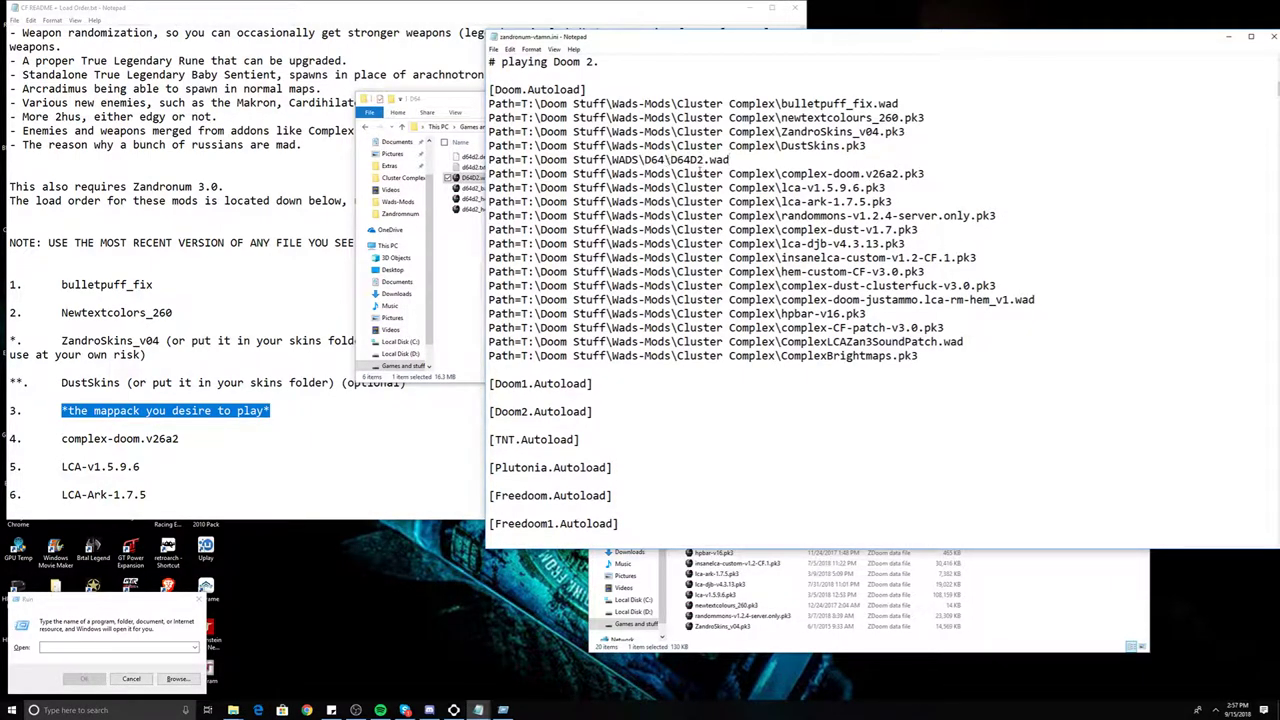
left_click_drag(686, 160, 532, 160)
left_click(762, 146)
left_click(775, 159)
key("Return")
Step: Put d64d2.deh from the D64 folder into the Run dialog, copy its full path without quotation marks and clear the field
left_click(468, 237)
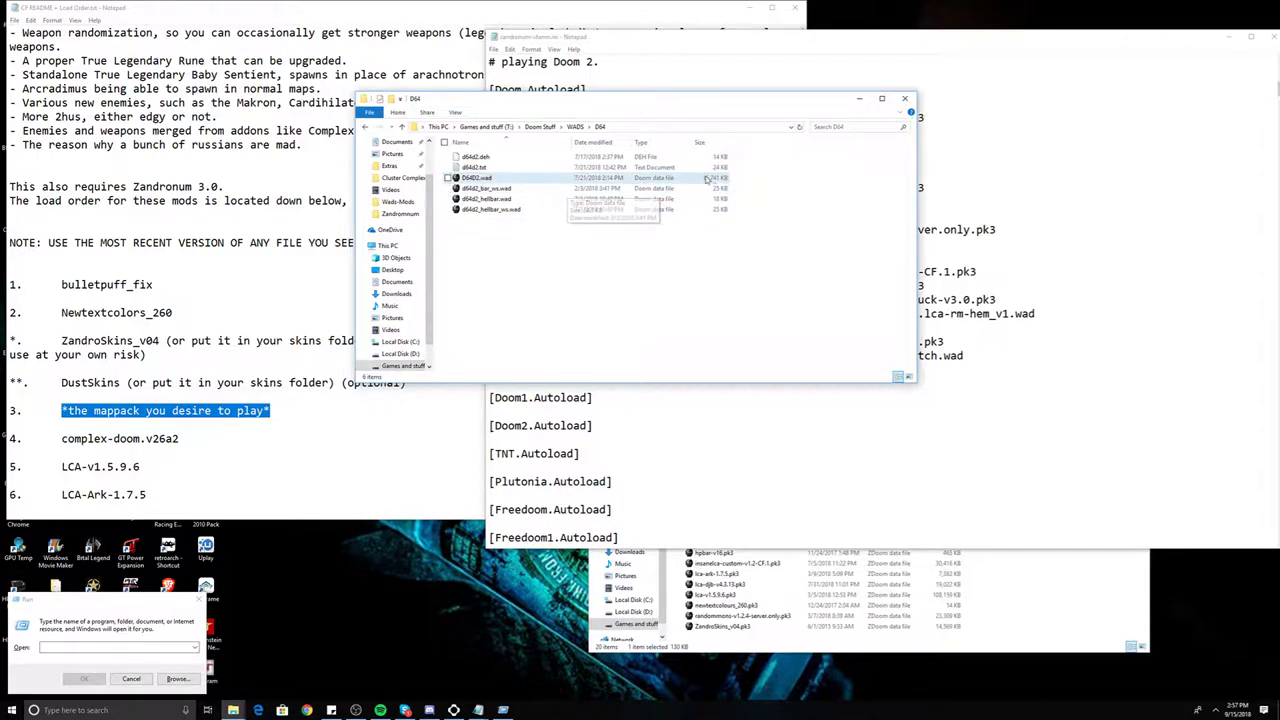
left_click(547, 157)
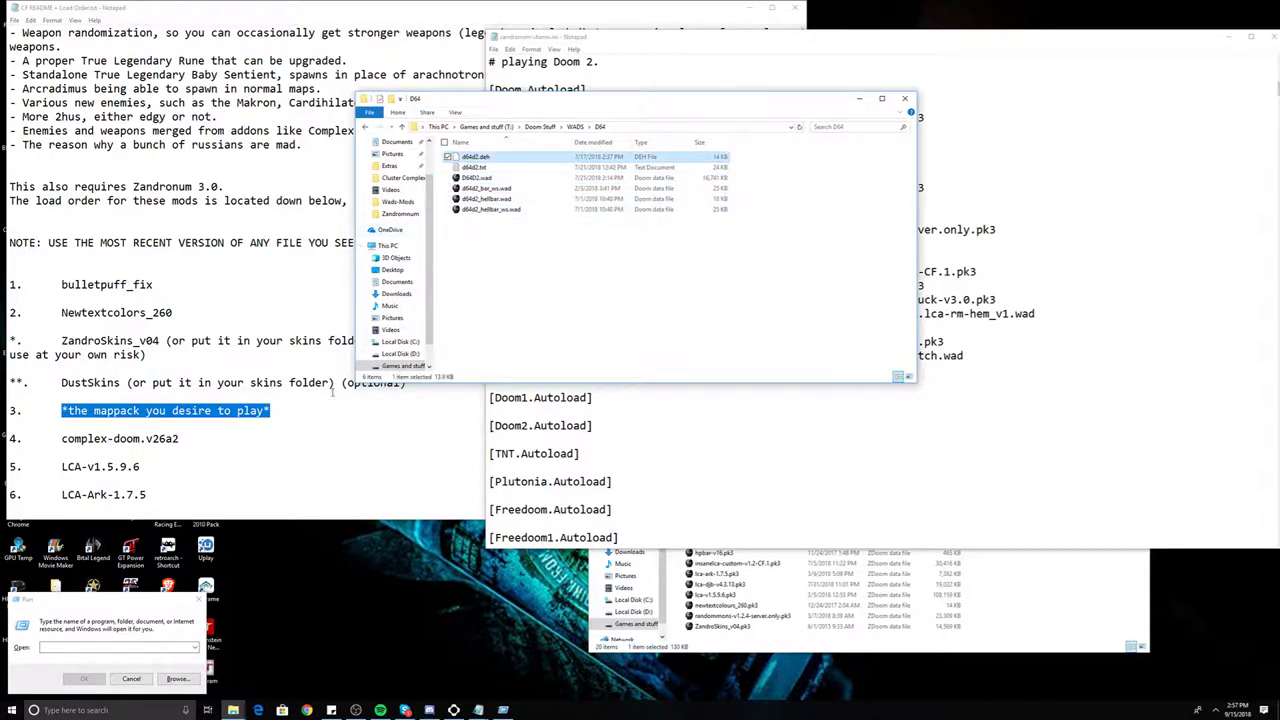
left_click(121, 646)
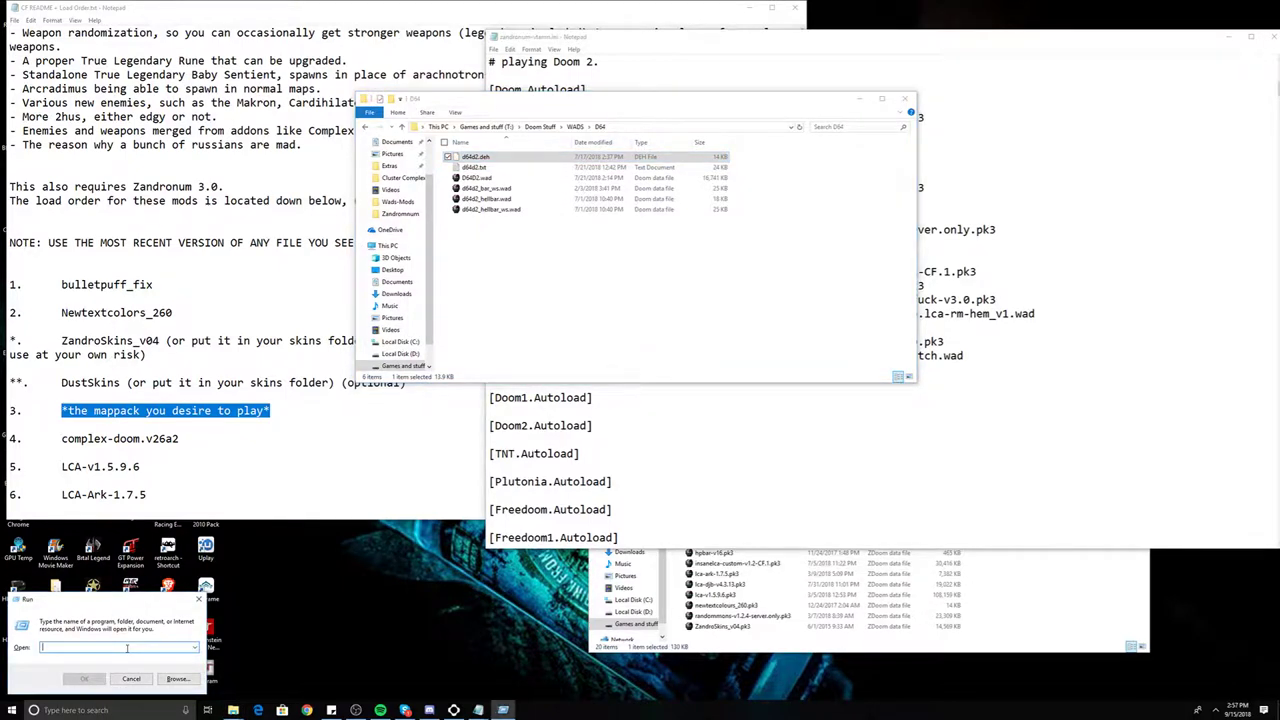
type("\"T:\\Doom Stuff\\WADS\\D64\\d64d2.deh\"")
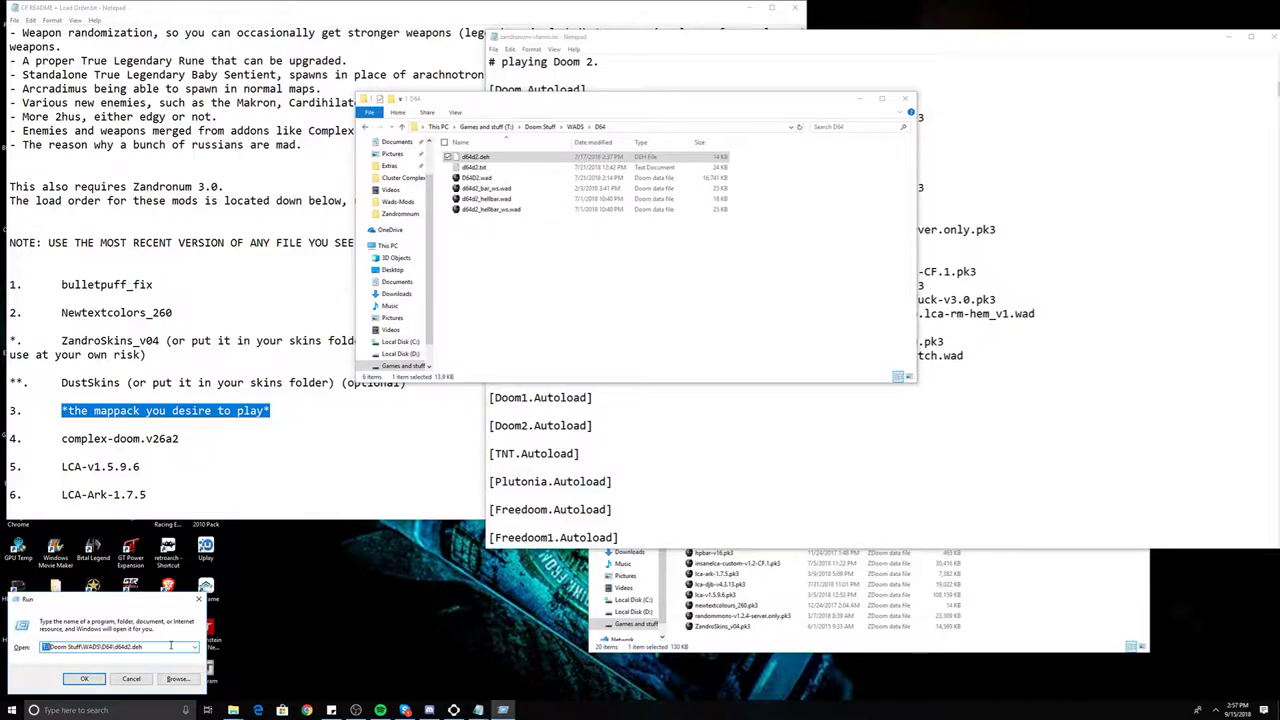
left_click_drag(42, 647, 146, 647)
key("ctrl+c")
key("BackSpace")
Step: Add the line Path=T:\Doom Stuff\WADS\D64\d64d2.deh directly below the D64D2.wad entry in the .ini file
left_click(922, 260)
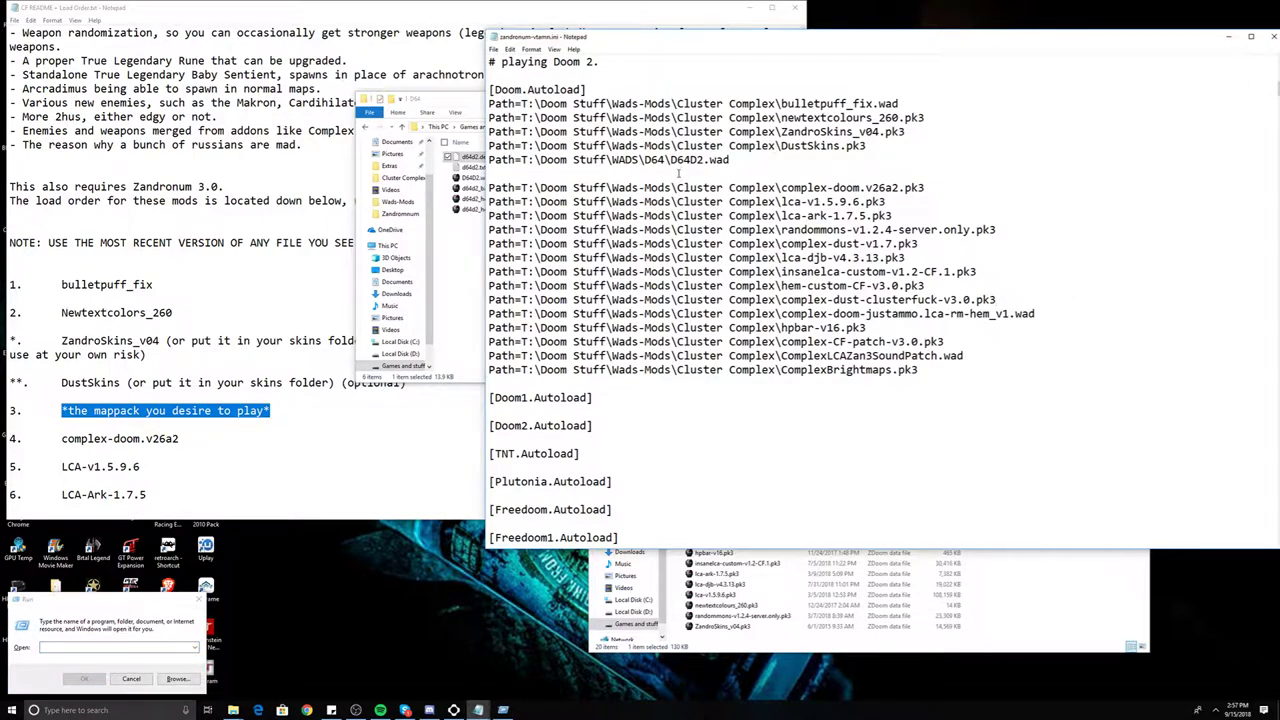
left_click(678, 173)
type("Path=")
key("ctrl+v")
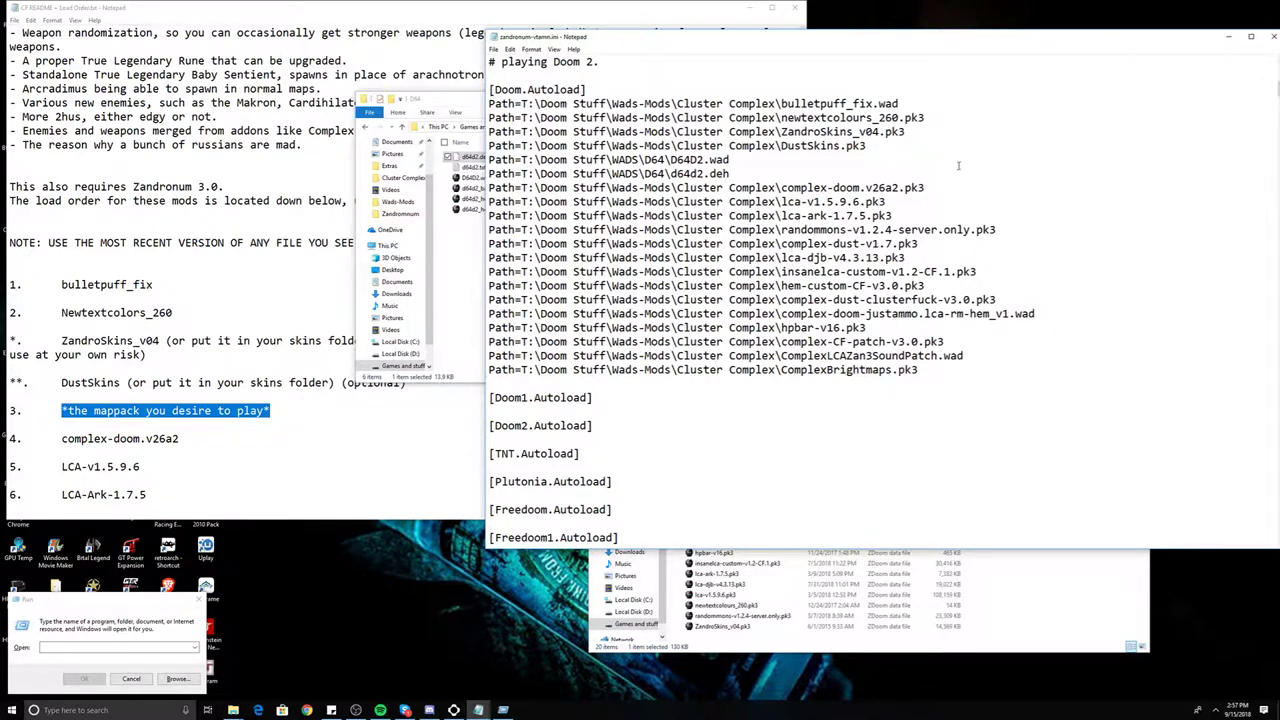
Step: Close the .ini file and minimise both File Explorer windows and the README
left_click(1271, 37)
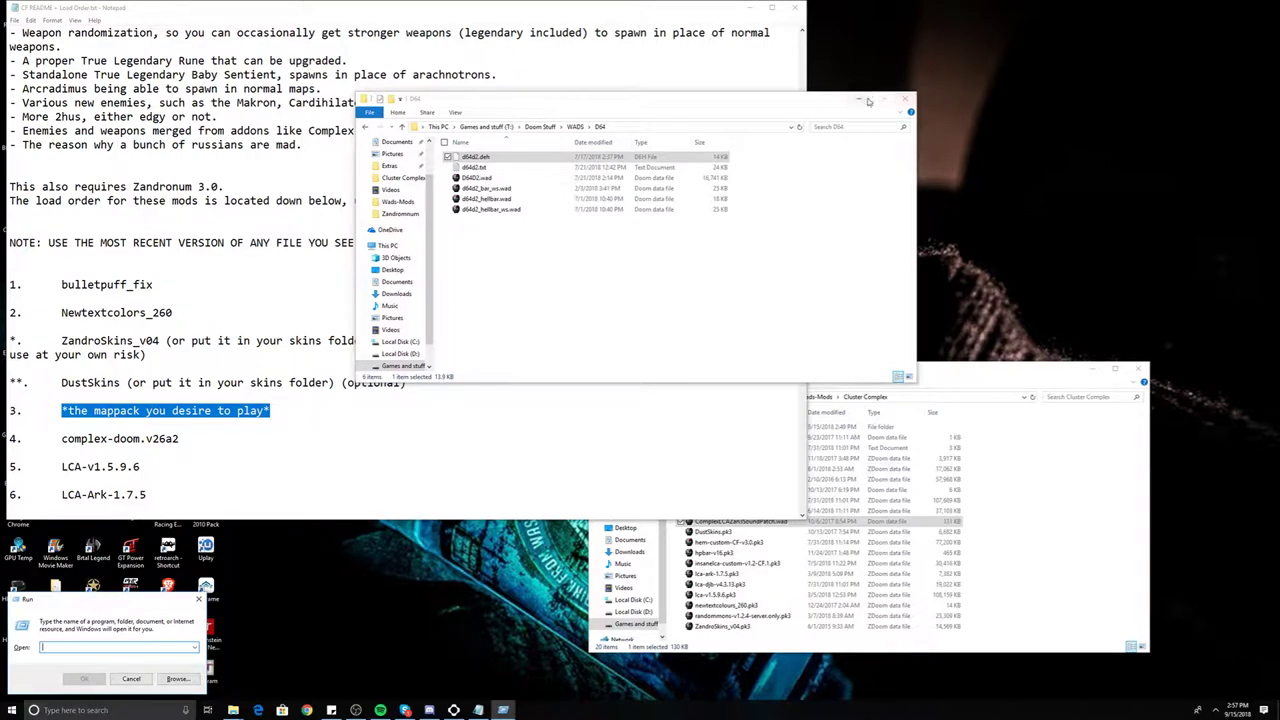
left_click(860, 99)
left_click(1114, 369)
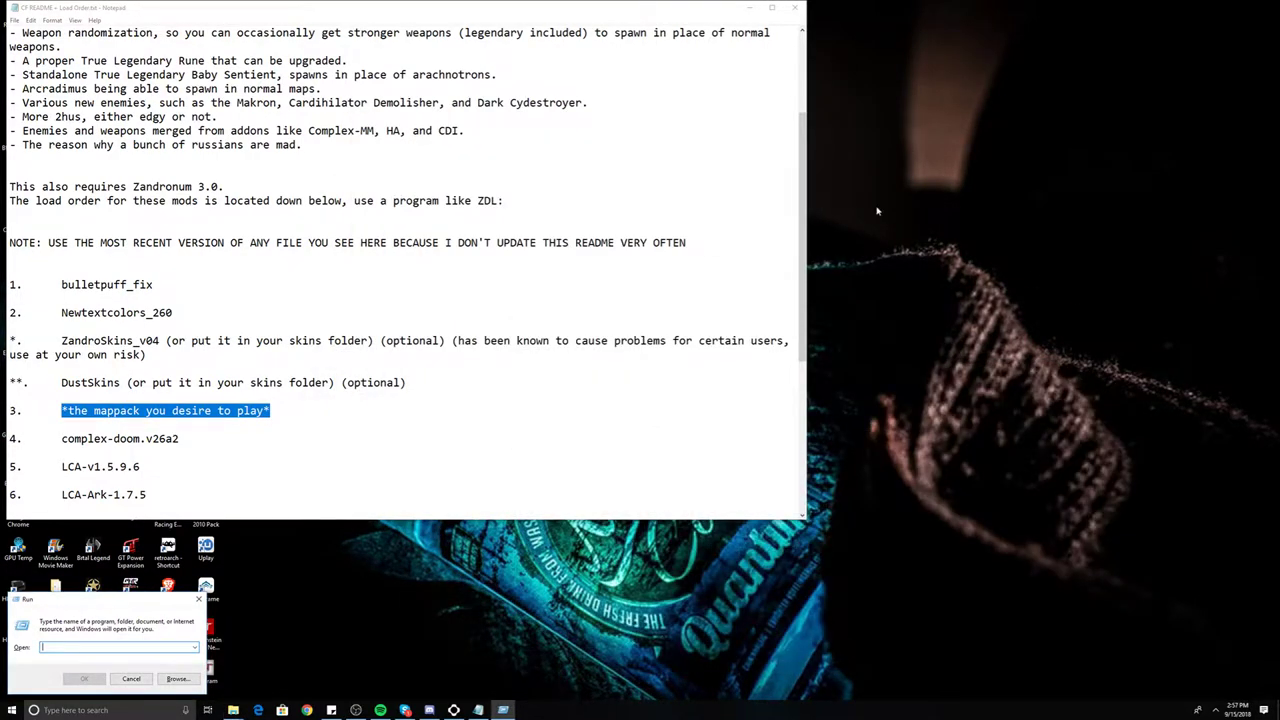
left_click(750, 8)
Step: Launch Zandronum from the Cluster Fuck.exe desktop shortcut and start a new game at the Ultra Violence skill level
double_click(243, 228)
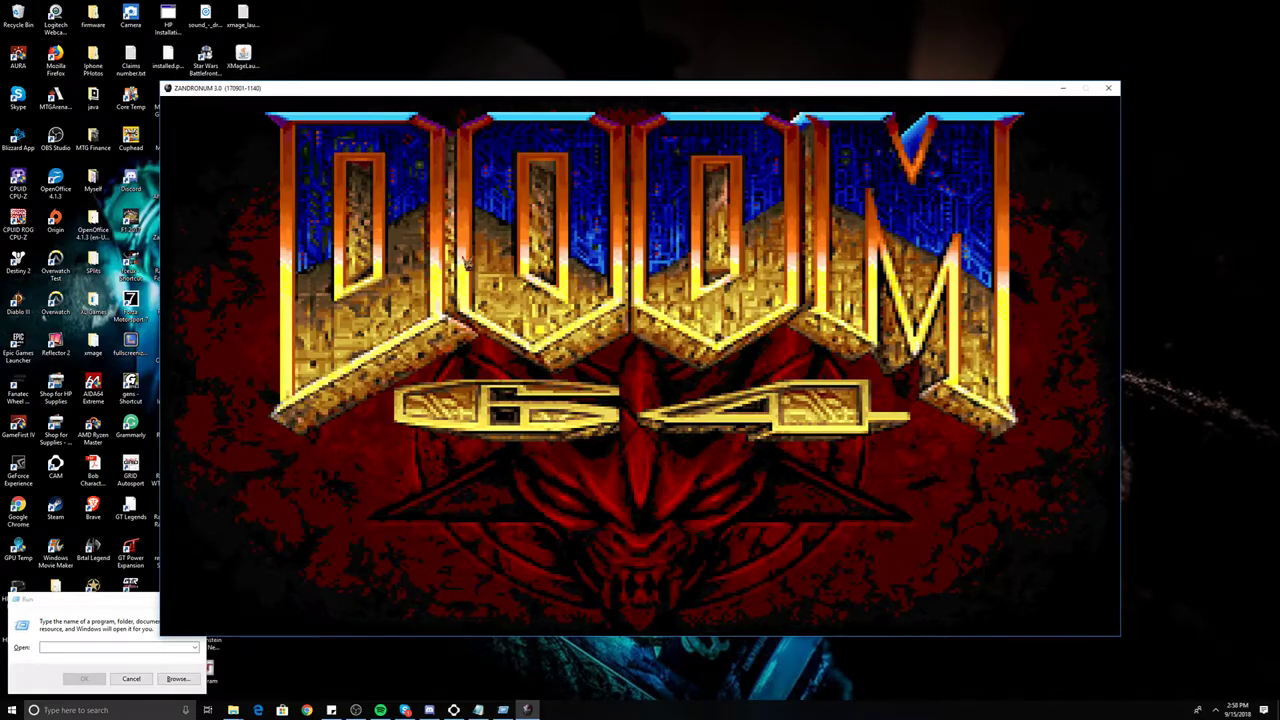
key("Escape")
key("Down")
key("Down")
key("Down")
key("Up")
key("Up")
key("Up")
key("Return")
key("Down")
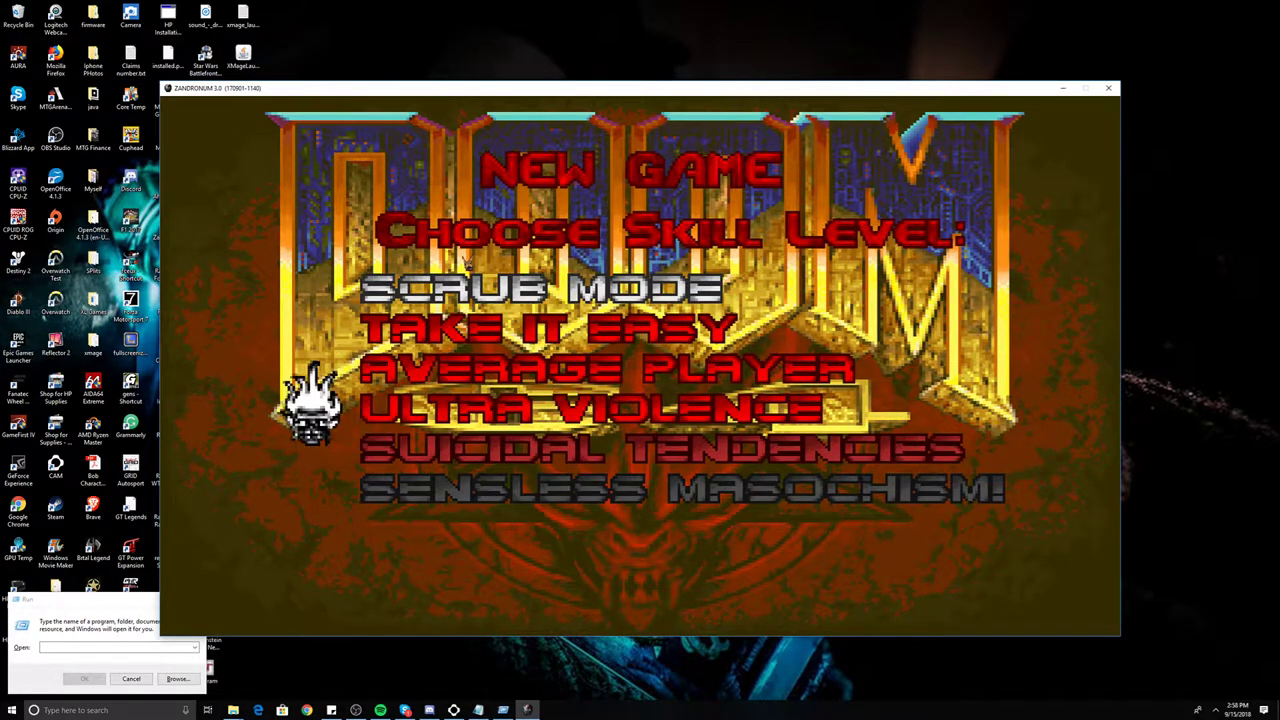
key("Return")
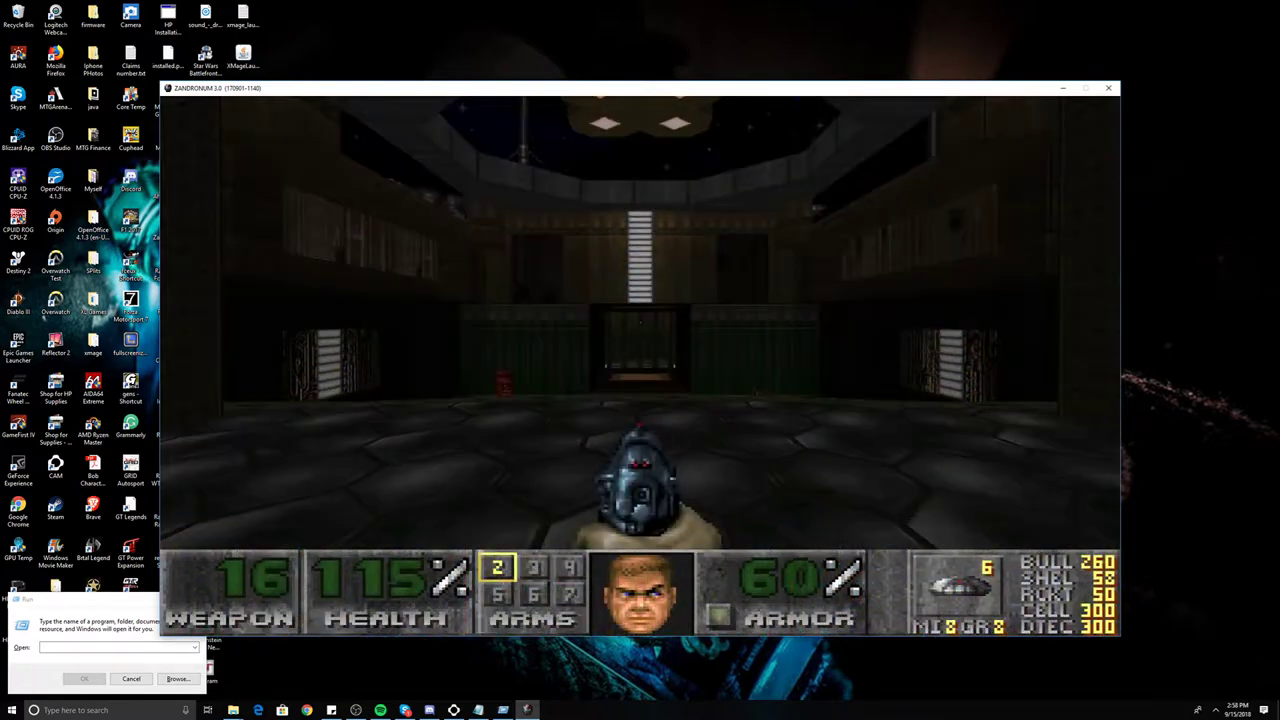
Step: Try out the modded first map by shooting the zombies and picking up the shotgun, and exit the game
key("ctrl")
key("ctrl")
key("ctrl")
key("ctrl")
key("ctrl")
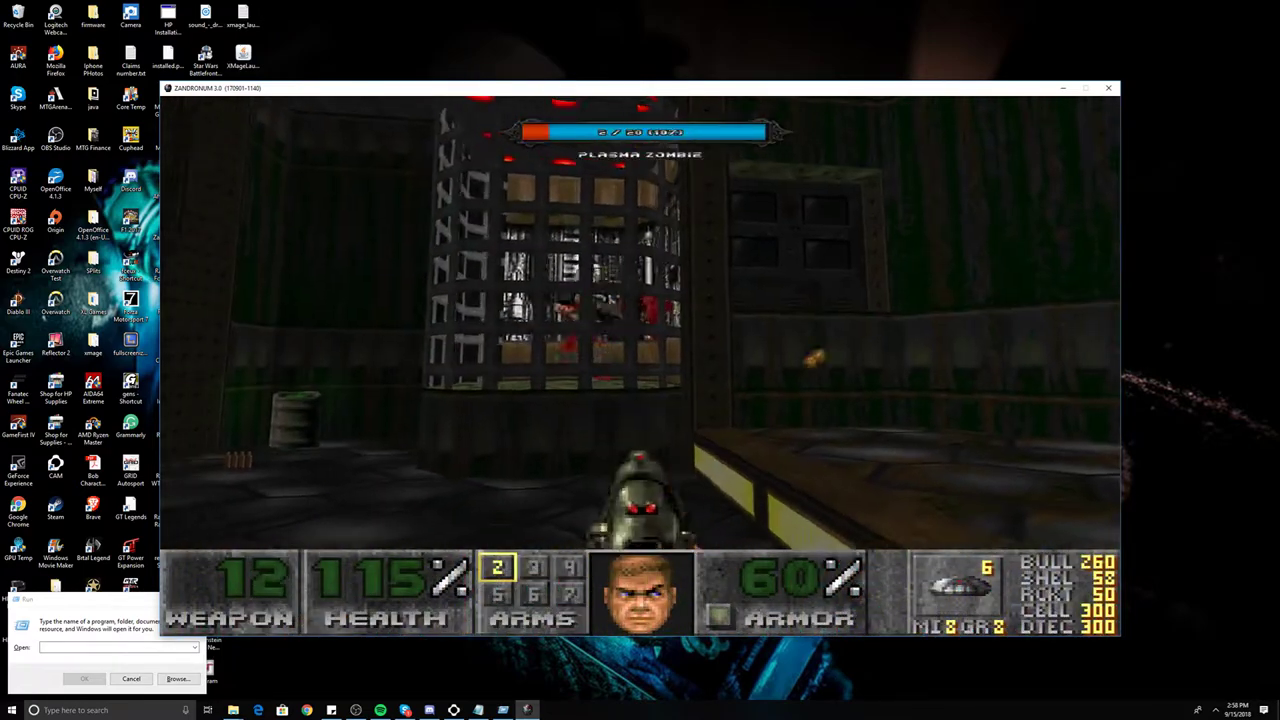
key("Escape")
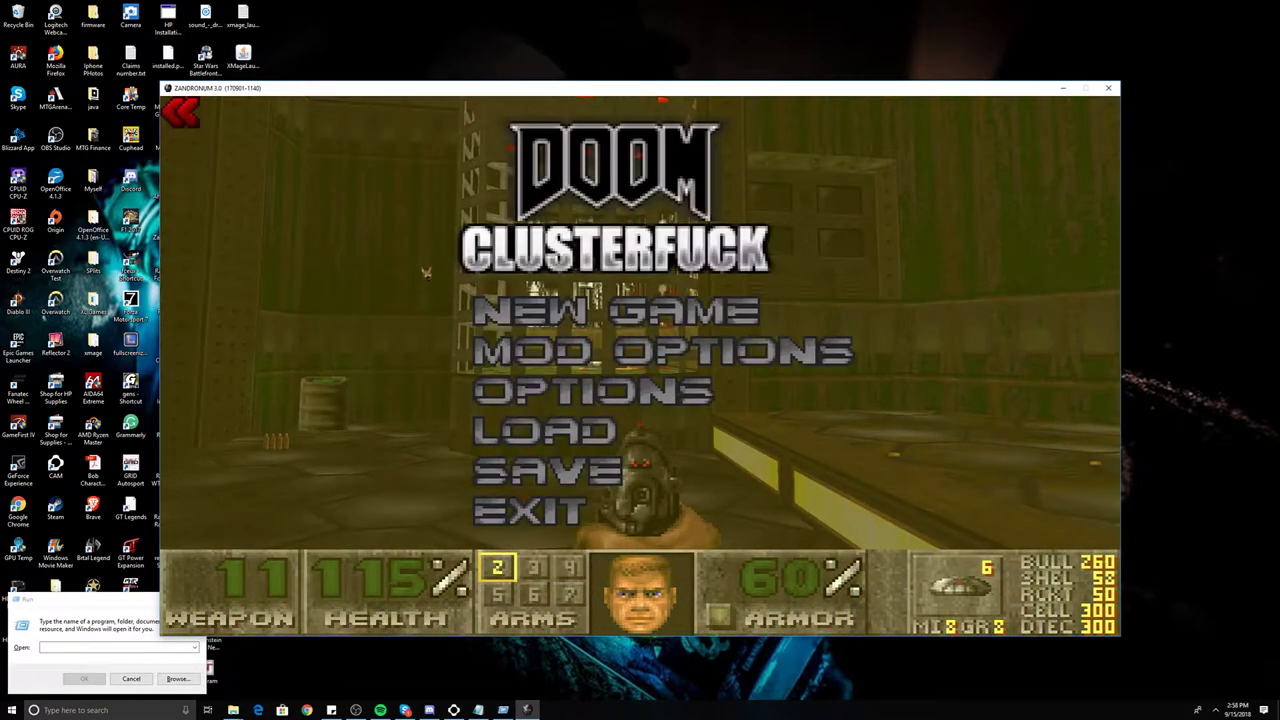
key("Escape")
key("1")
key("ctrl")
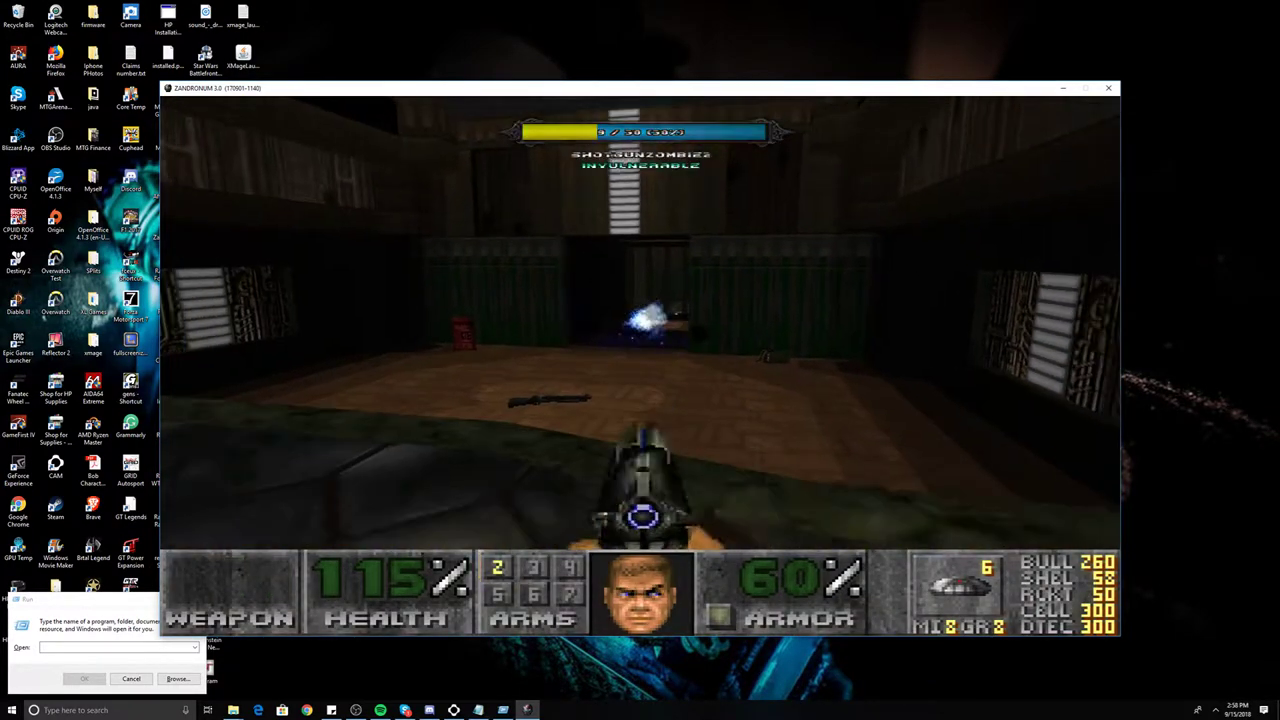
key("Up")
key("Up")
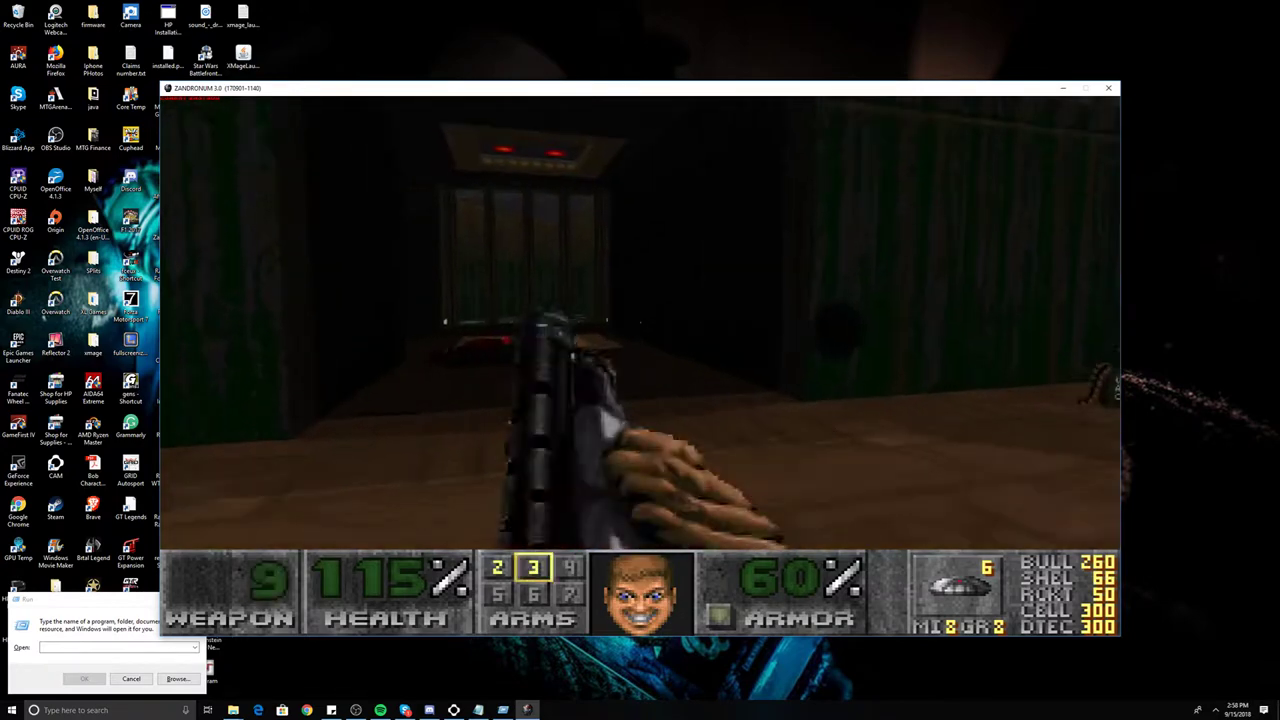
key("ctrl")
key("Right")
key("ctrl")
key("ctrl")
key("ctrl")
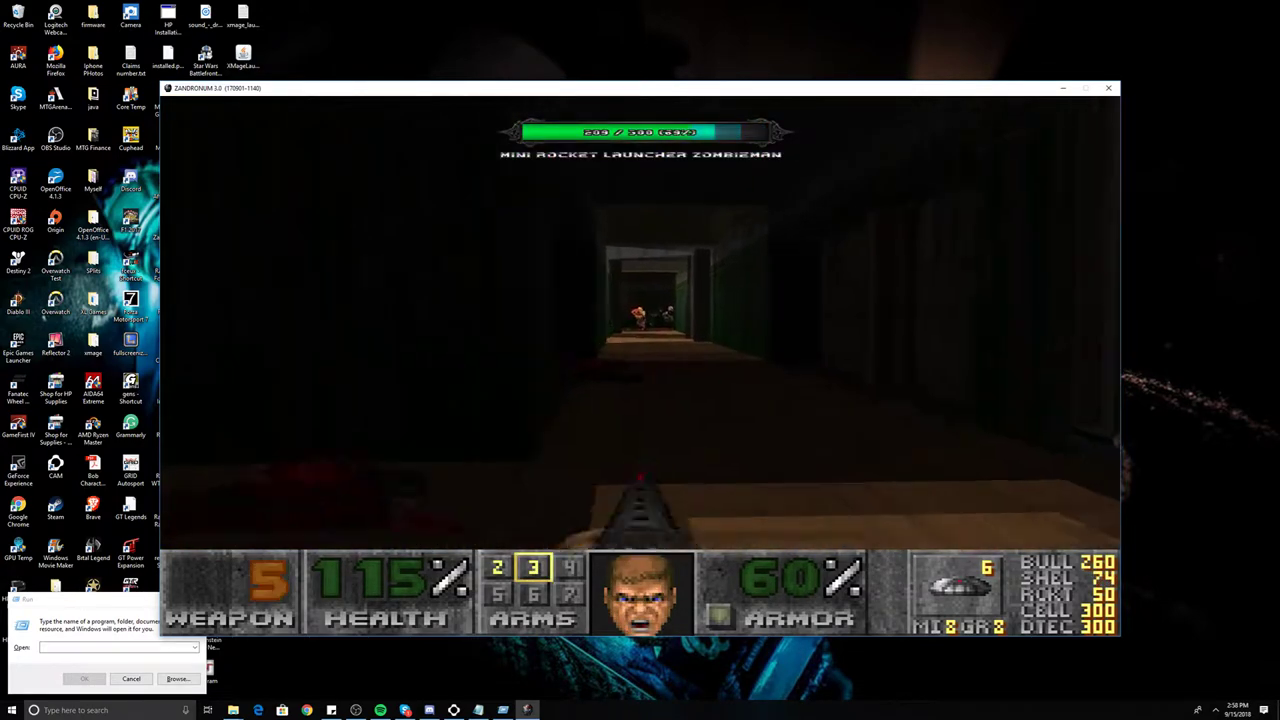
key("Left")
key("ctrl")
key("Left")
key("ctrl")
key("Right")
key("Right")
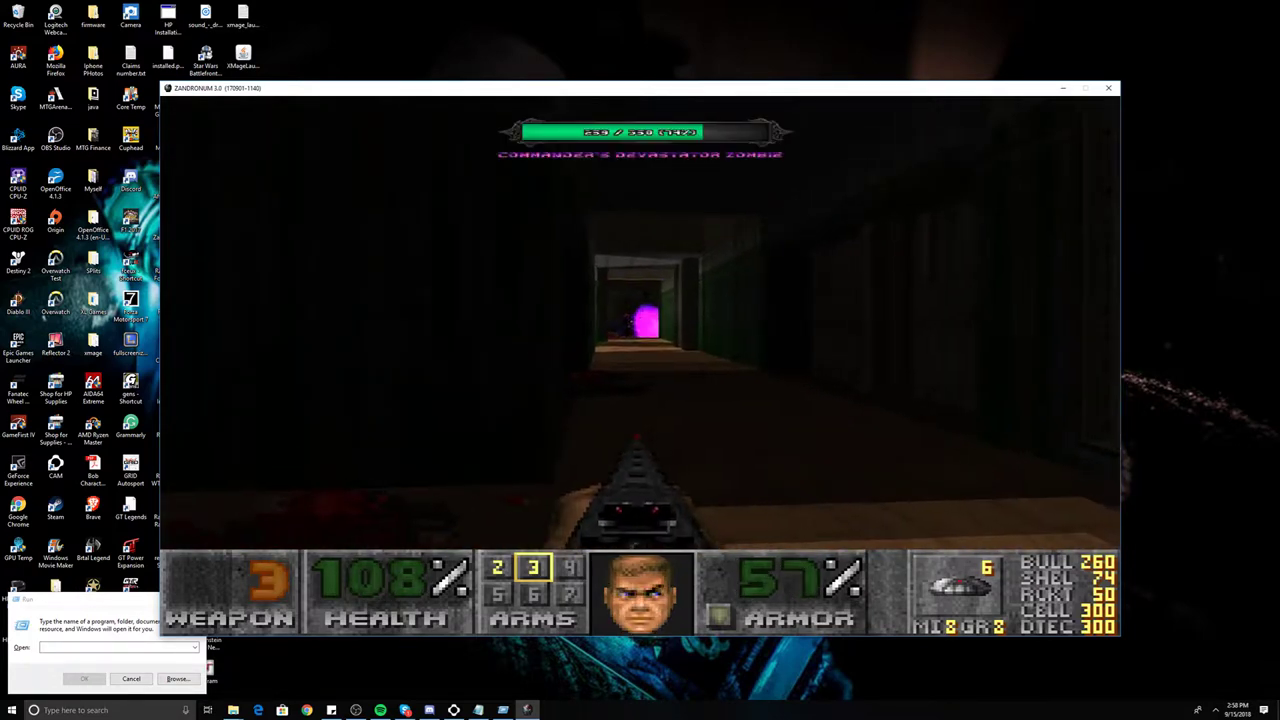
key("Escape")
left_click(543, 520)
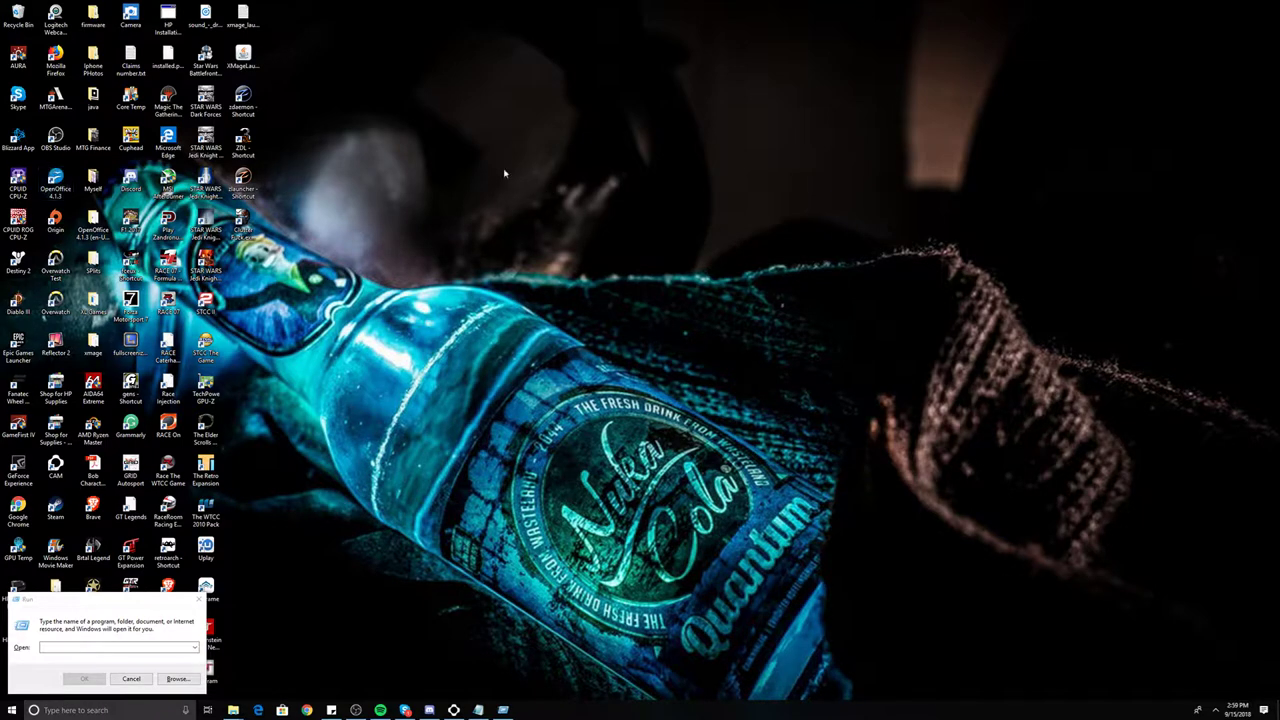
Step: Open the ZDL launcher from its desktop shortcut and close it again
double_click(243, 140)
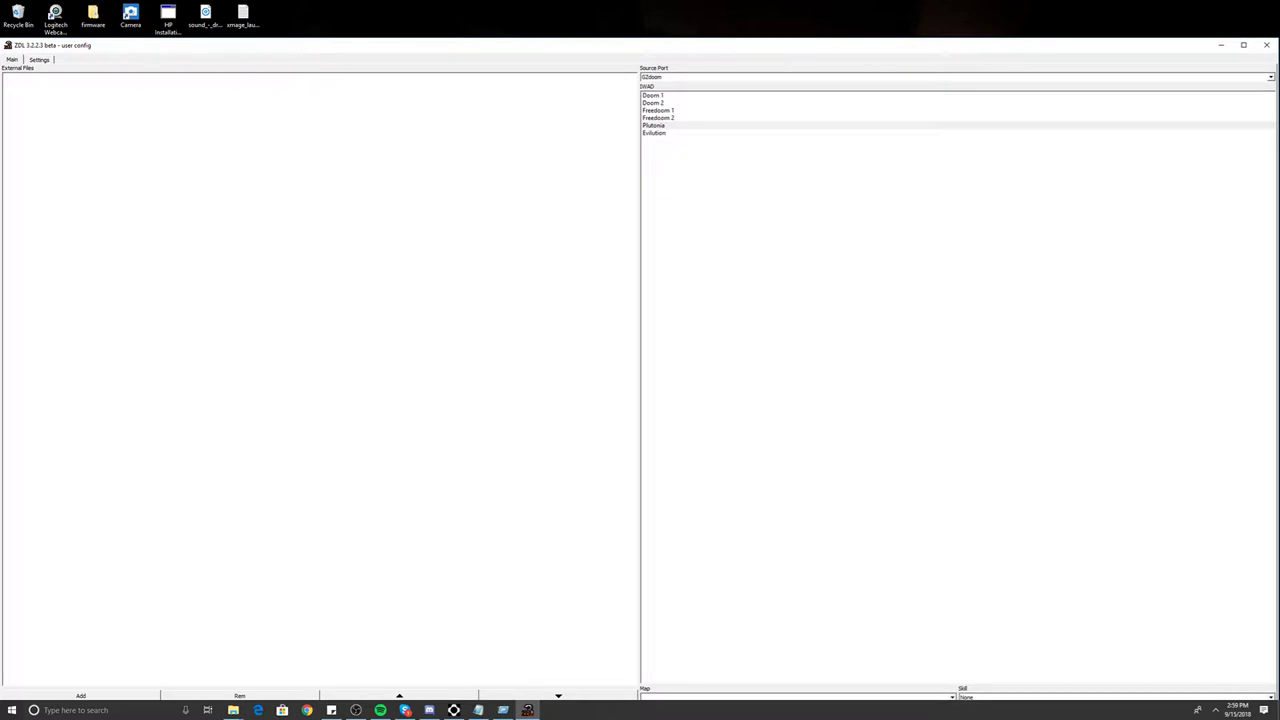
left_click(1267, 45)
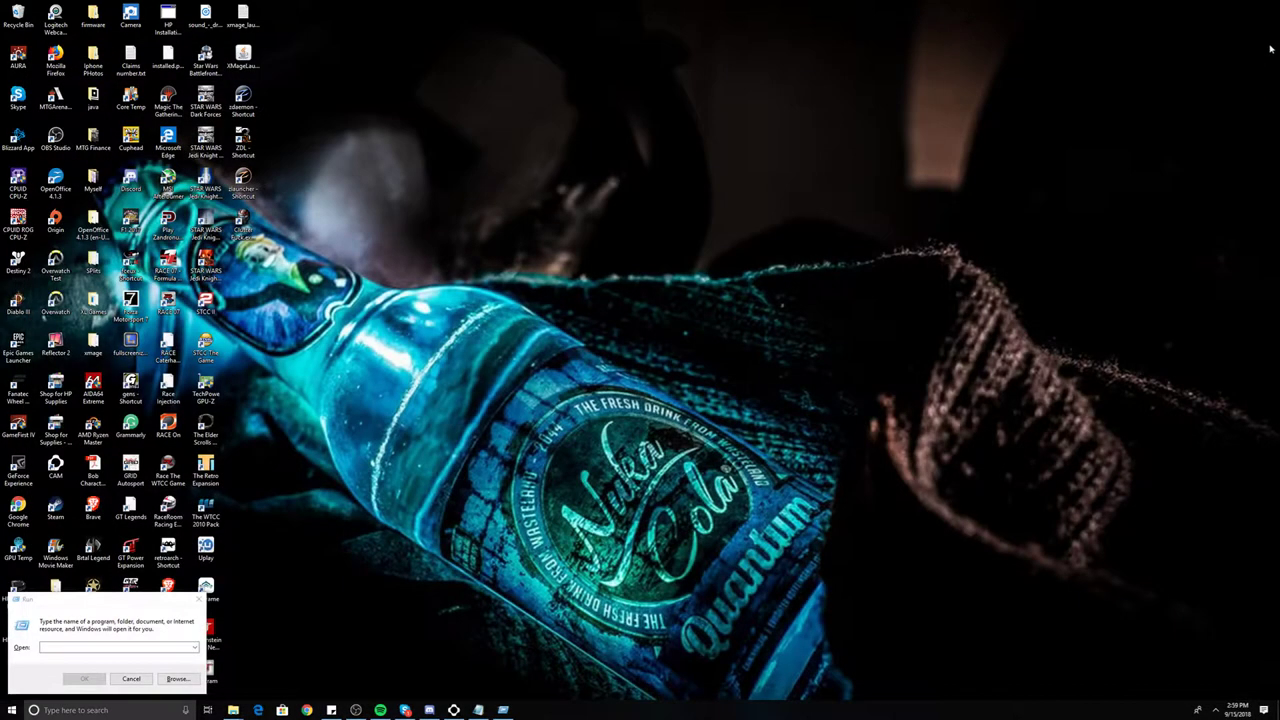